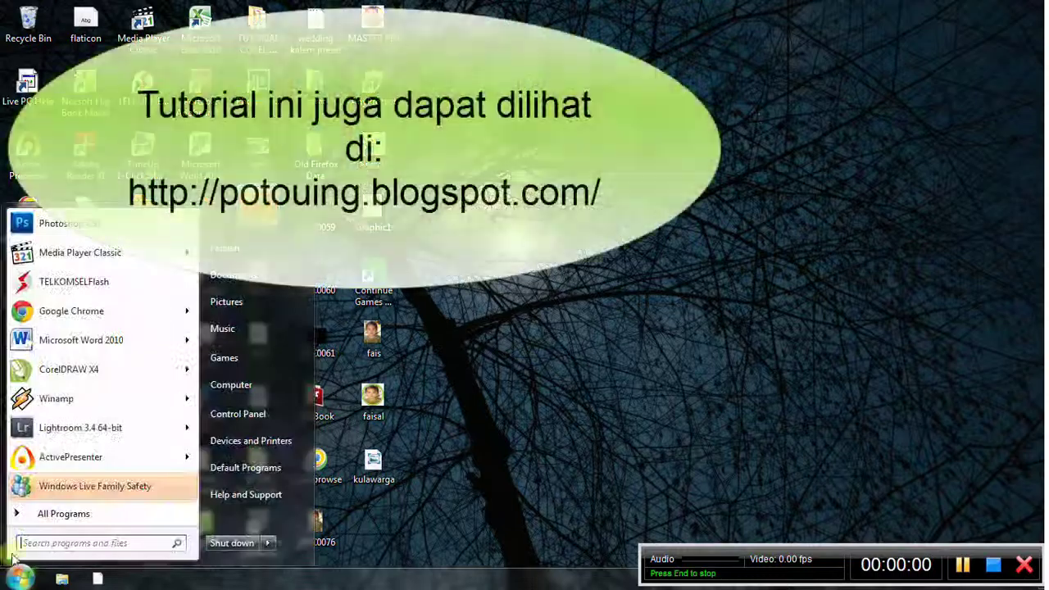
Launch Photoshop CS5 from the Start menu's program list.
left_click(51, 228)
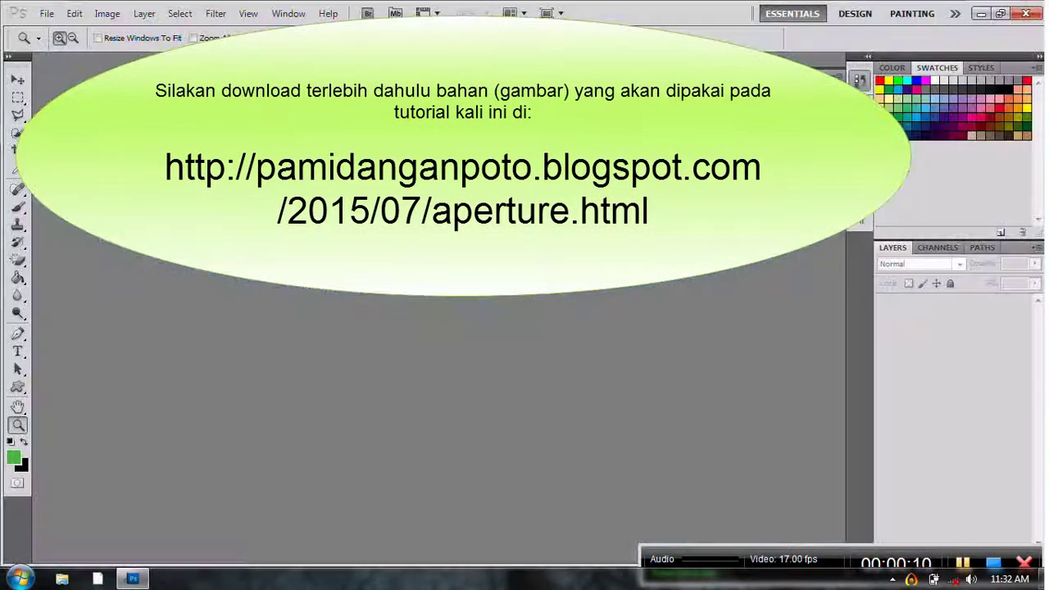
Create a new white document 2 inches wide, 3.5 inches tall at 300 pixels/inch.
left_click(46, 18)
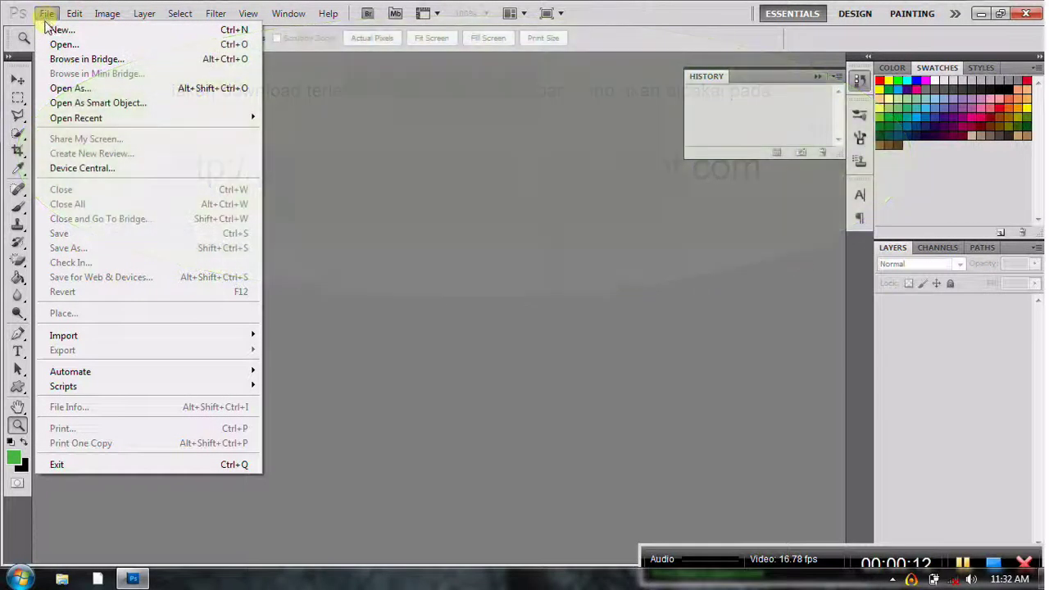
left_click(50, 28)
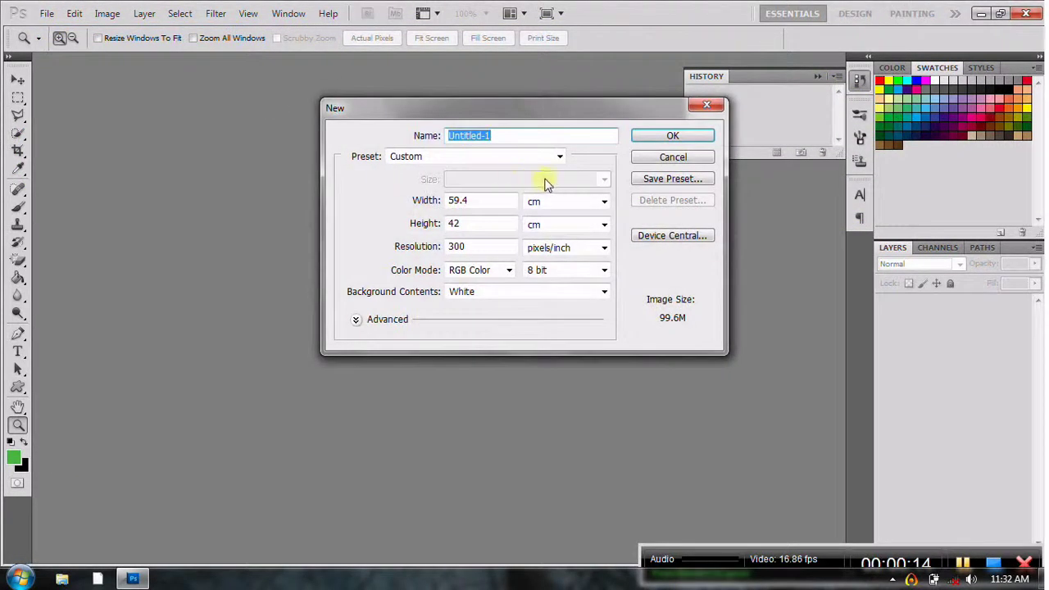
left_click_drag(494, 200, 408, 200)
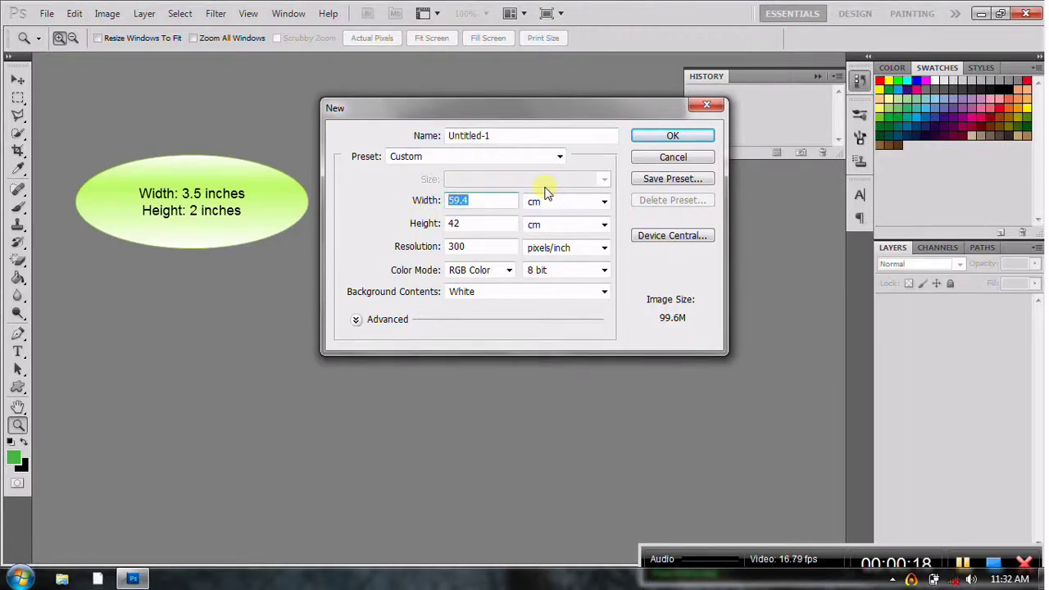
type("2")
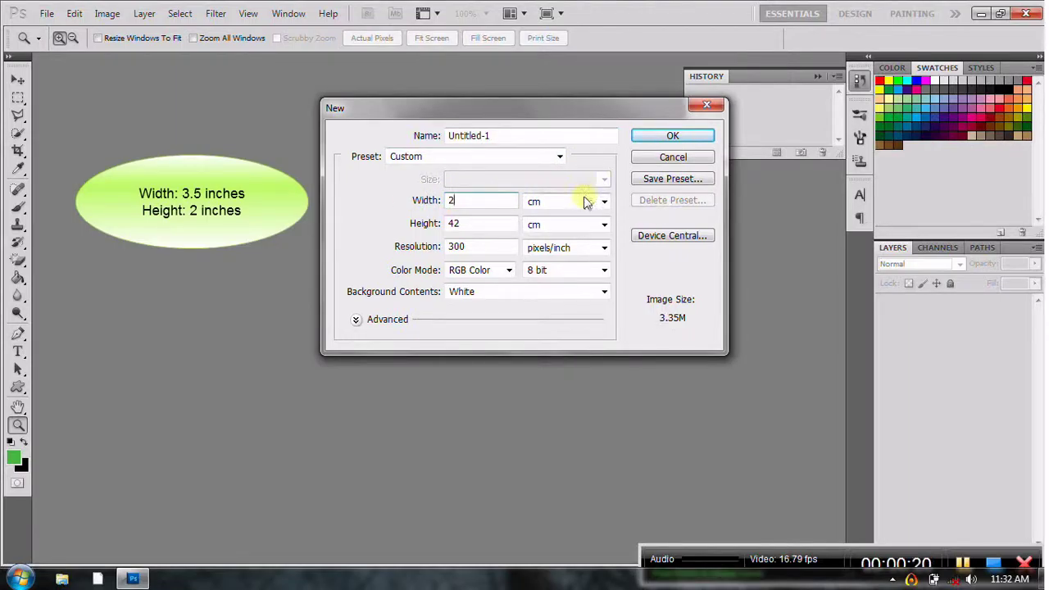
left_click(585, 202)
left_click(551, 228)
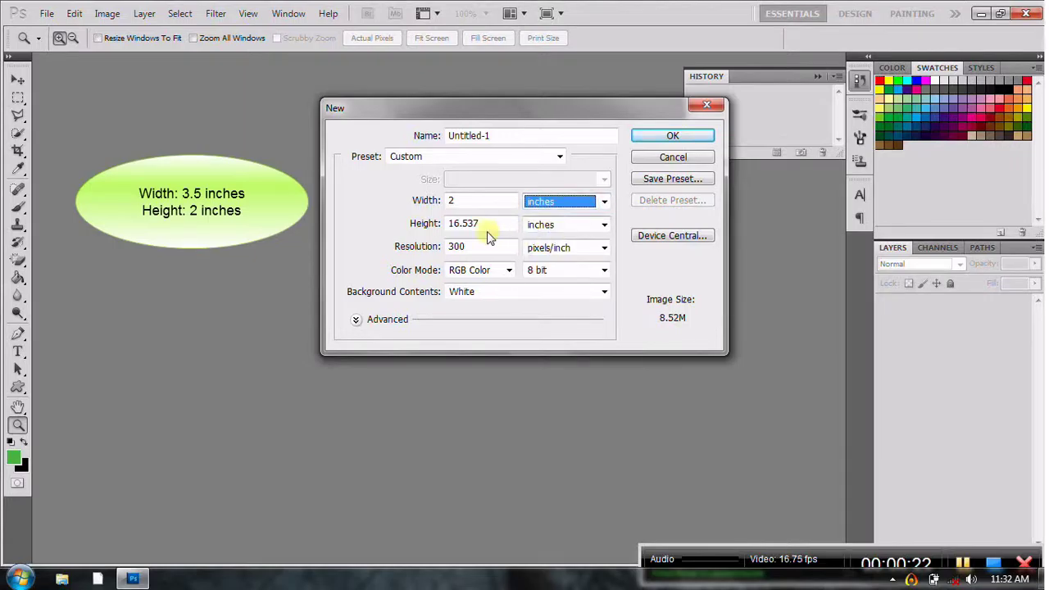
left_click_drag(485, 225, 412, 228)
type("3.5")
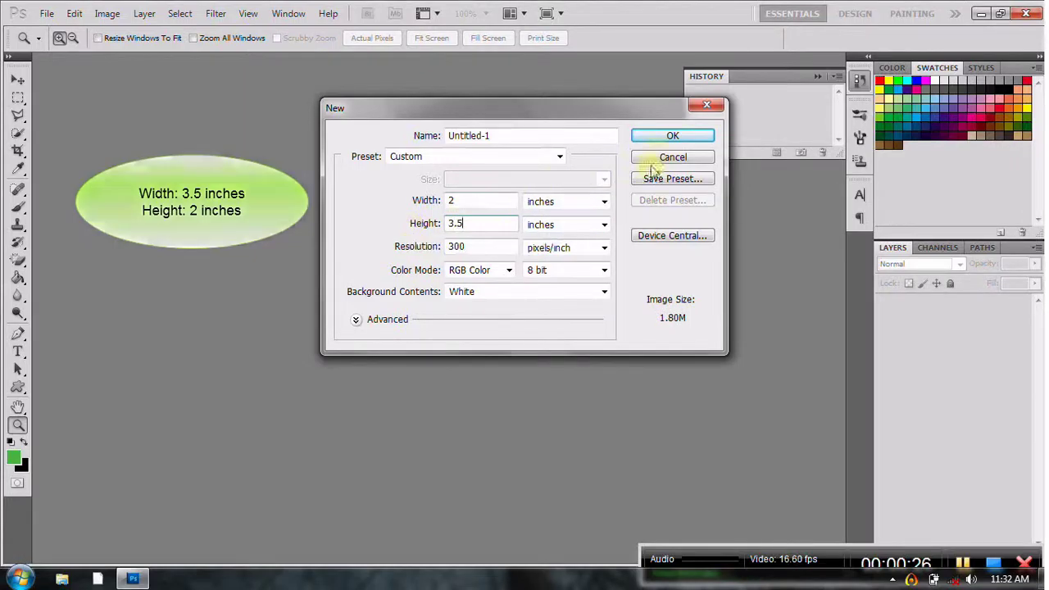
left_click(665, 138)
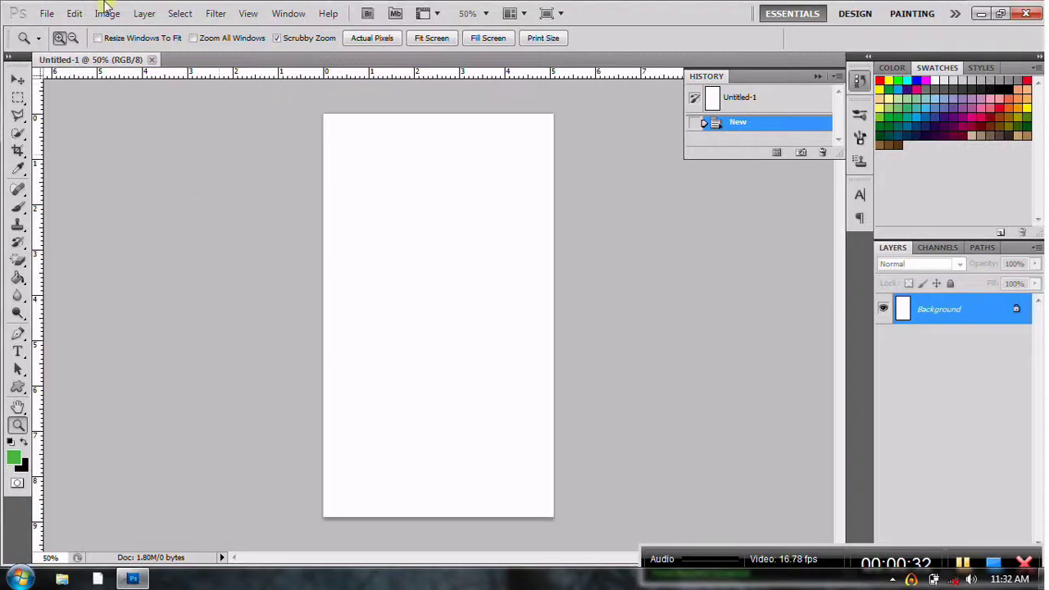
Rotate the canvas 90° clockwise to landscape and drag guides to its left, right, top and bottom edges.
left_click(73, 15)
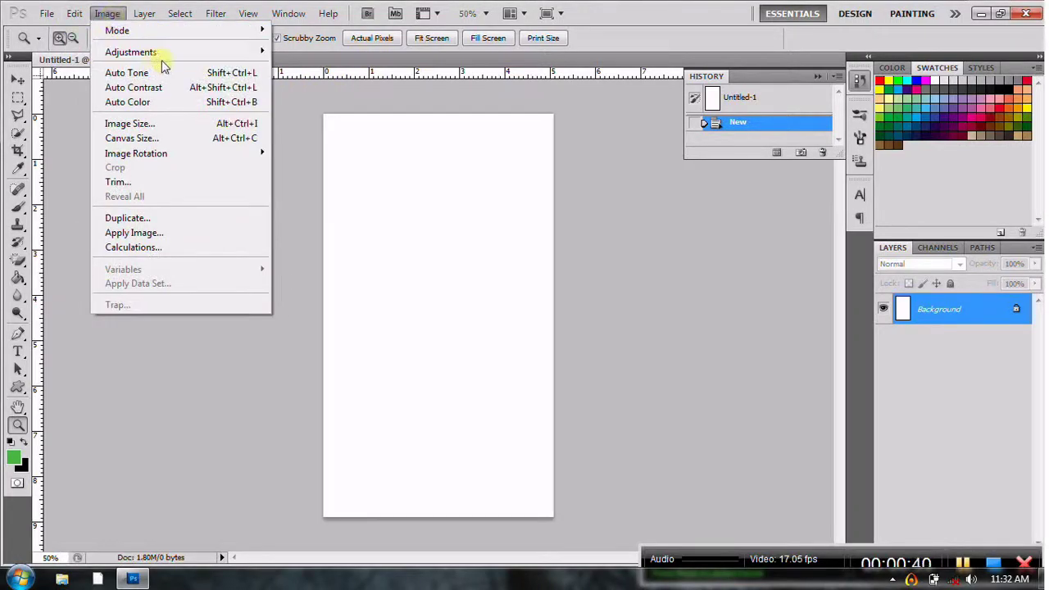
mouse_move(136, 153)
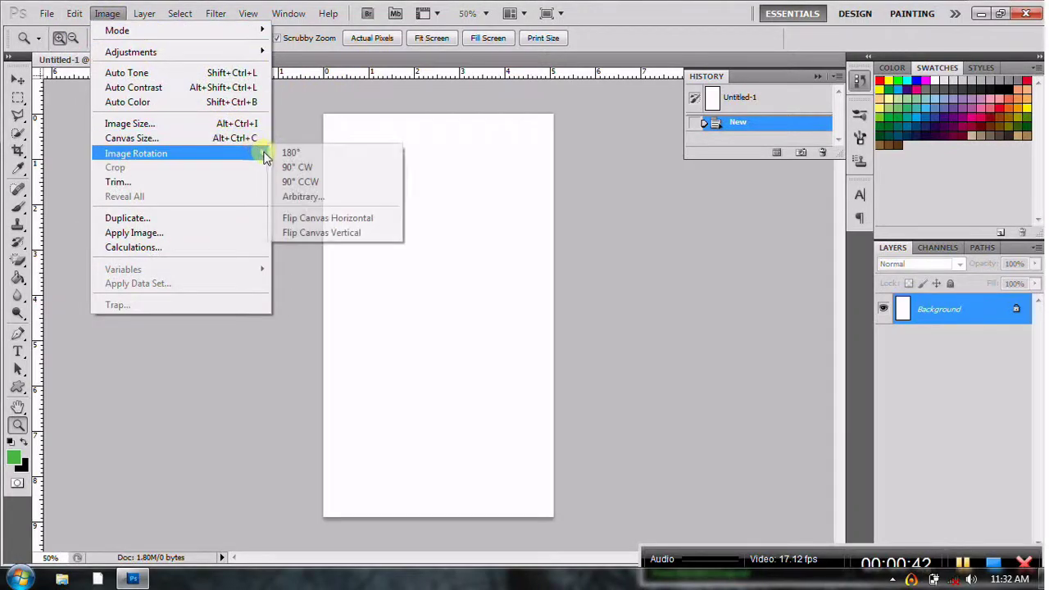
left_click(299, 168)
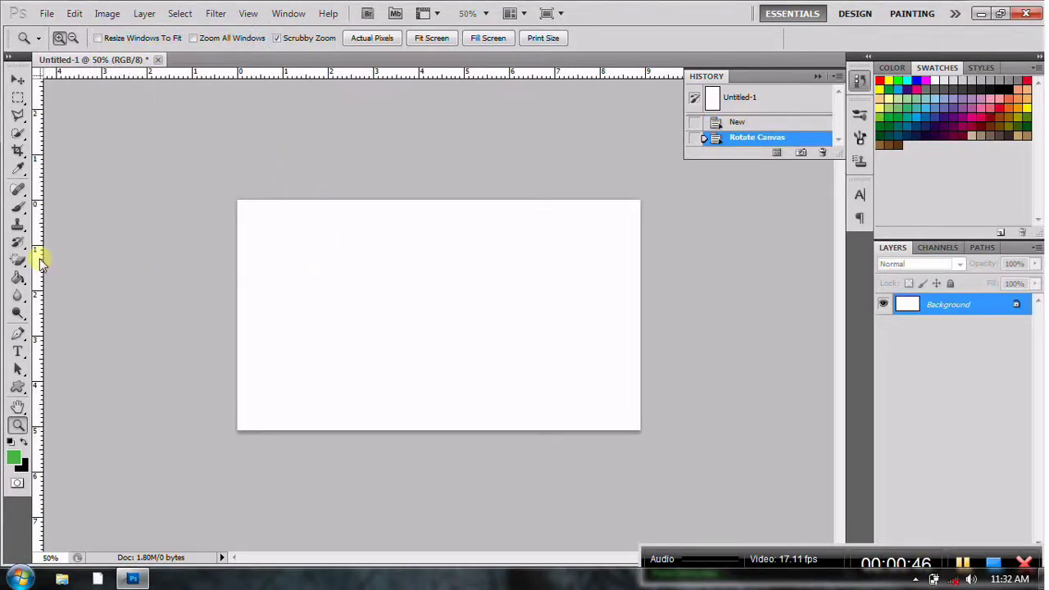
left_click_drag(39, 259, 233, 272)
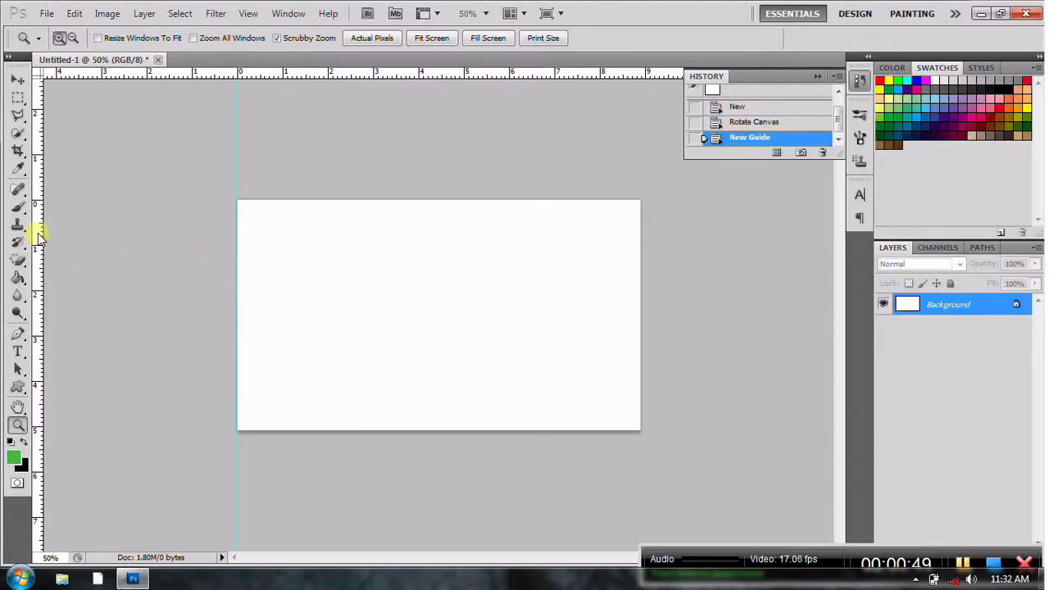
left_click_drag(39, 236, 638, 314)
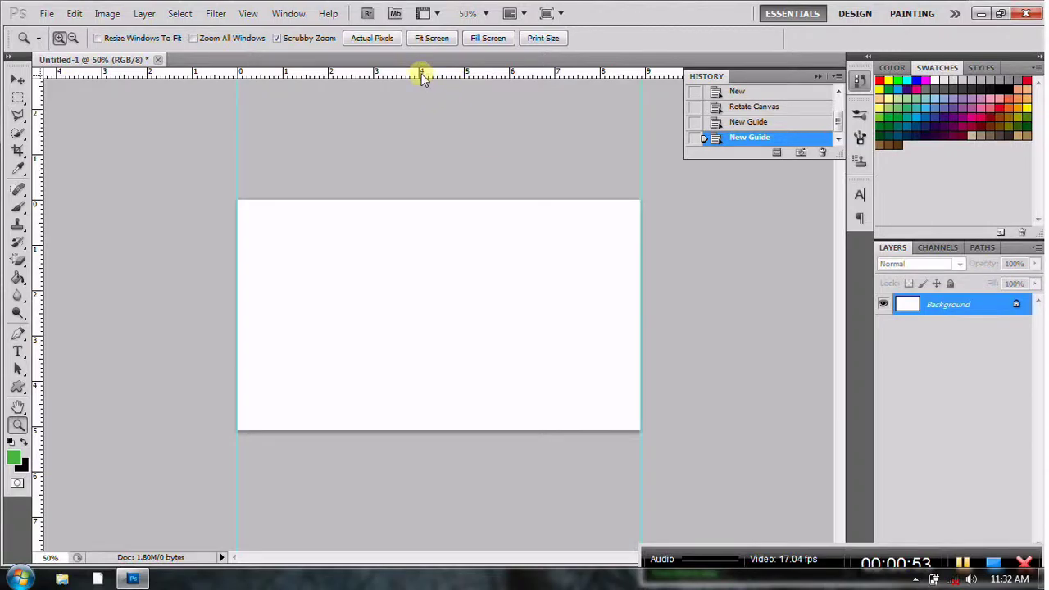
left_click_drag(421, 75, 428, 197)
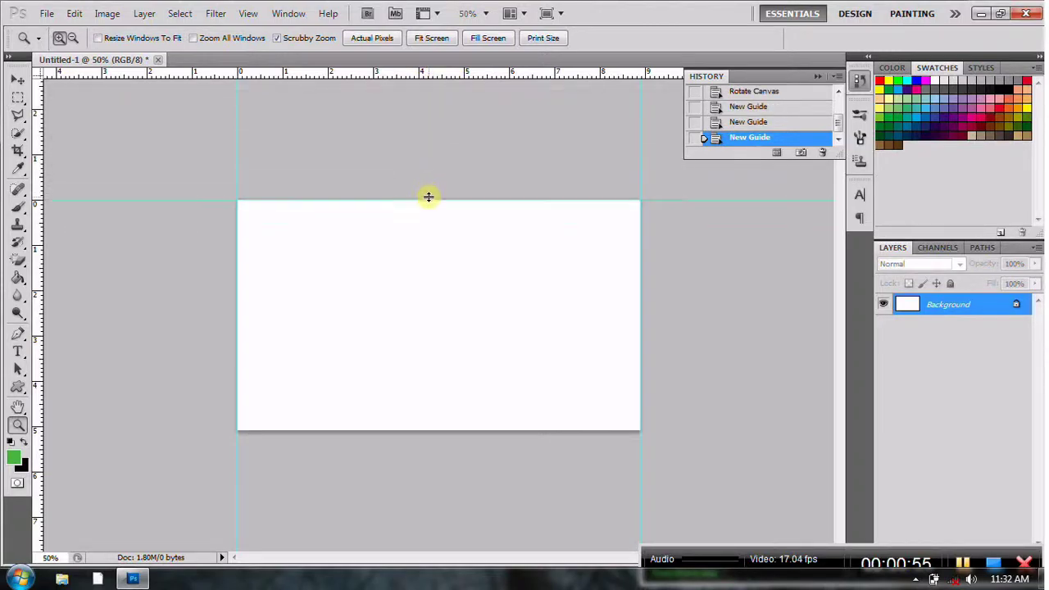
mouse_move(456, 77)
left_mouse_down()
mouse_move(496, 279)
mouse_move(501, 435)
left_mouse_up()
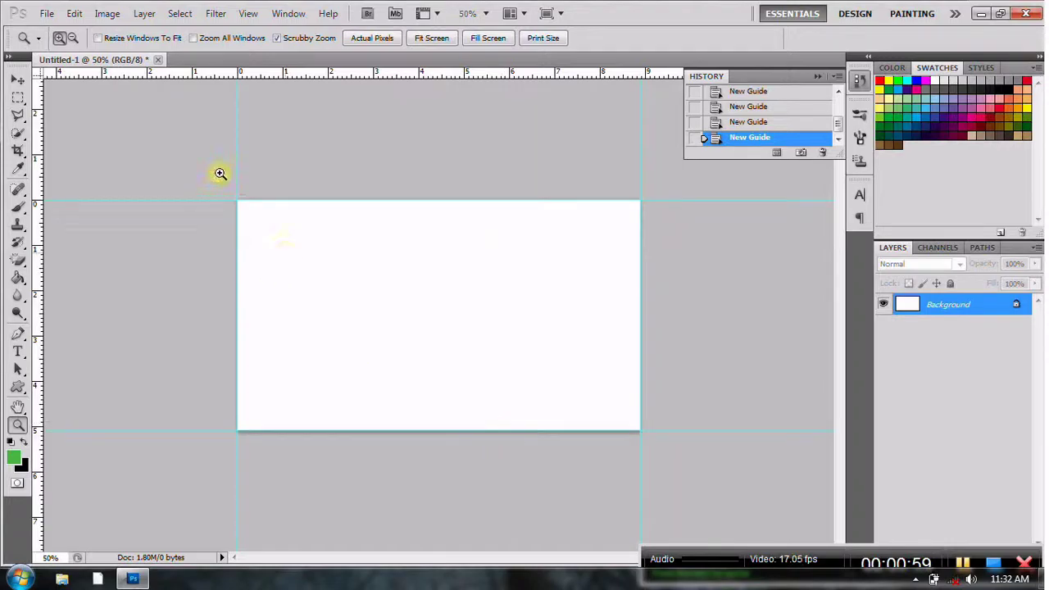
right_click(906, 308)
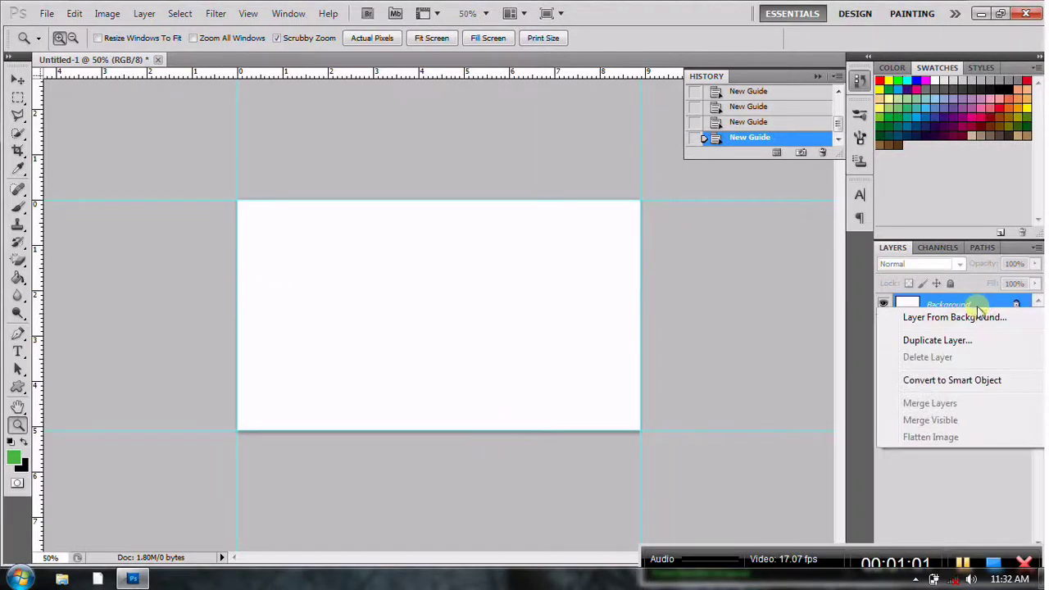
Duplicate the Background layer as a new layer named 'hideung'.
left_click(933, 340)
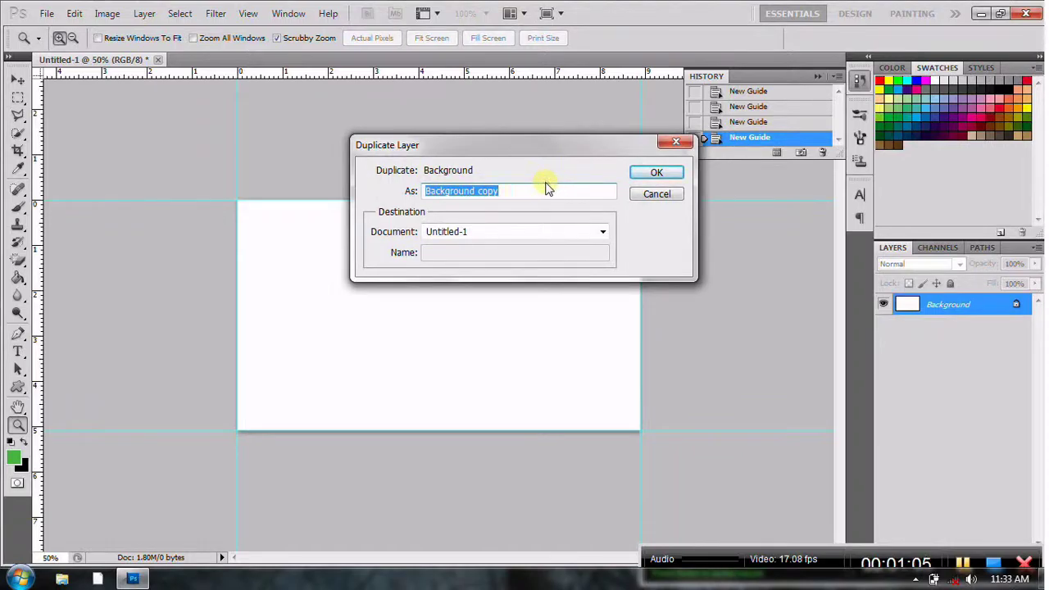
type("hideung")
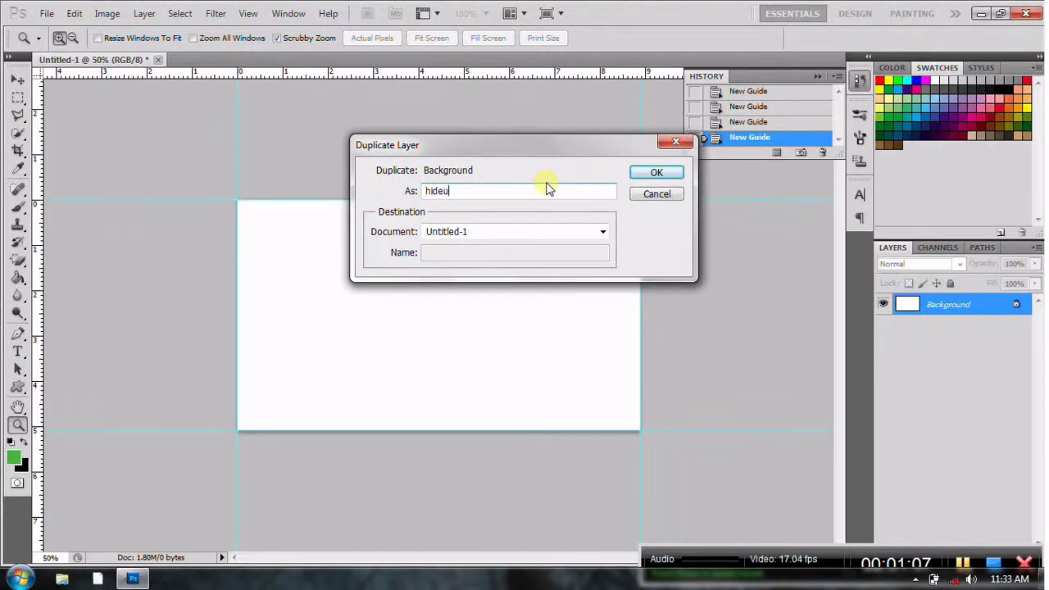
left_click(660, 175)
Fill the Background layer with dark purple #82036c using the Paint Bucket.
left_click(932, 327)
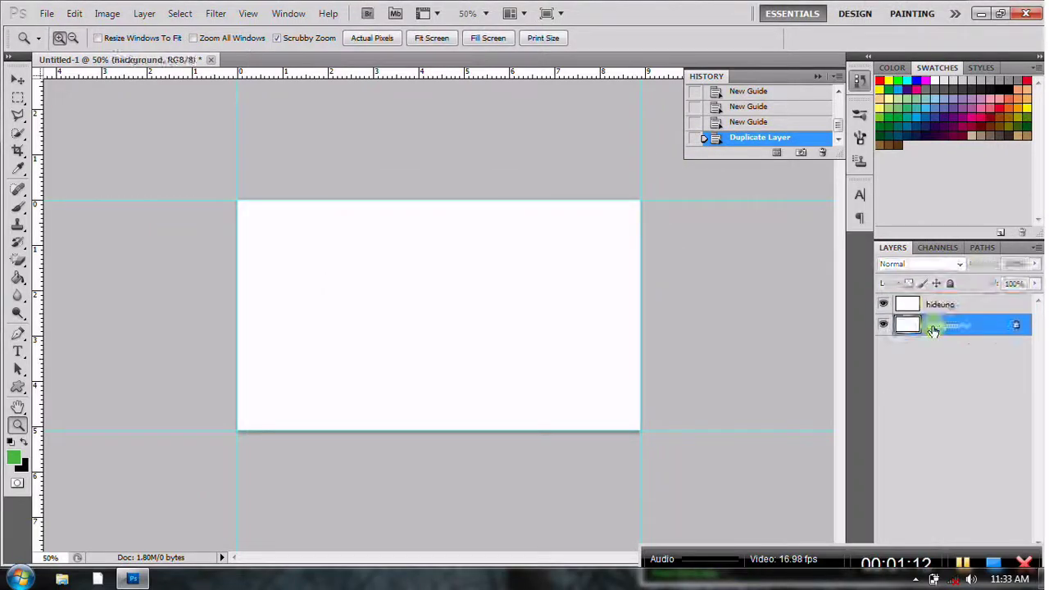
left_click(18, 459)
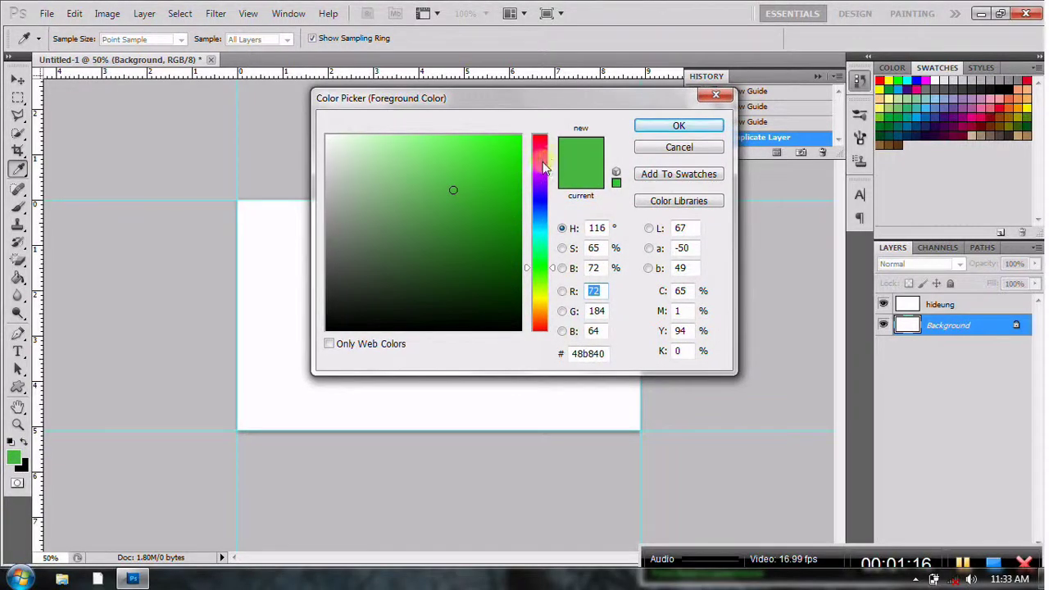
left_click(543, 163)
left_click(515, 228)
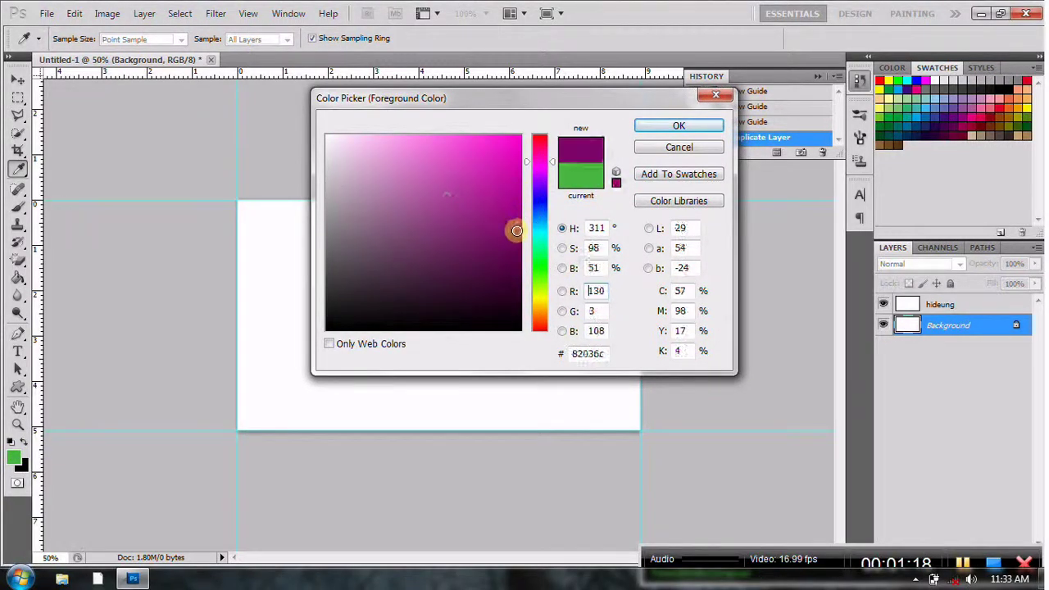
left_click(669, 125)
left_click(18, 278)
left_click(438, 315)
left_click(946, 309)
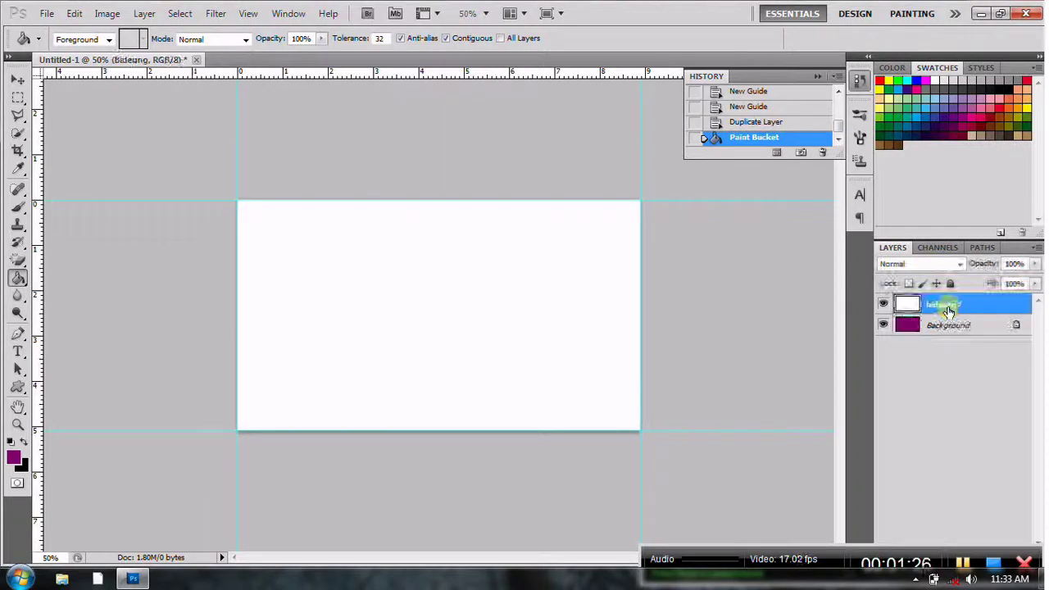
Free Transform the hideung layer into a narrow left-side strip and fill it black.
left_click(74, 14)
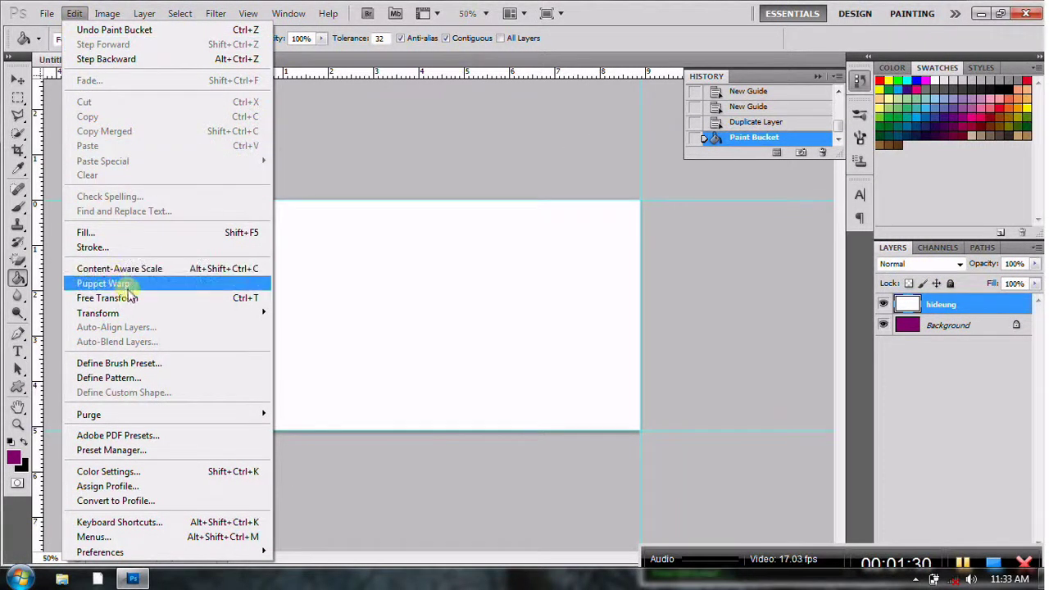
left_click(131, 298)
left_click_drag(641, 316, 357, 322)
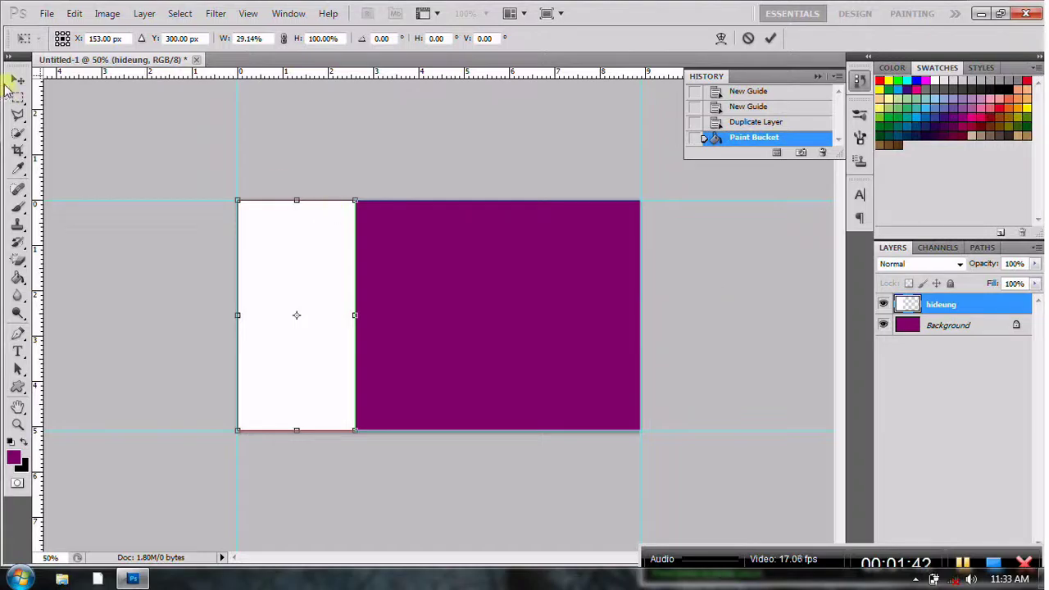
left_click(14, 82)
left_click(435, 227)
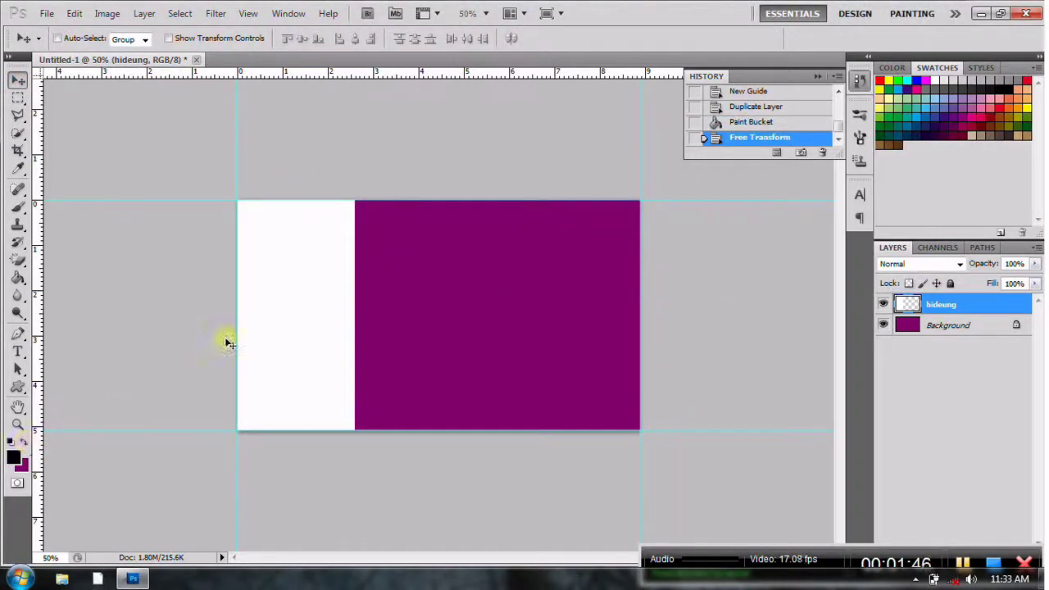
left_click(18, 277)
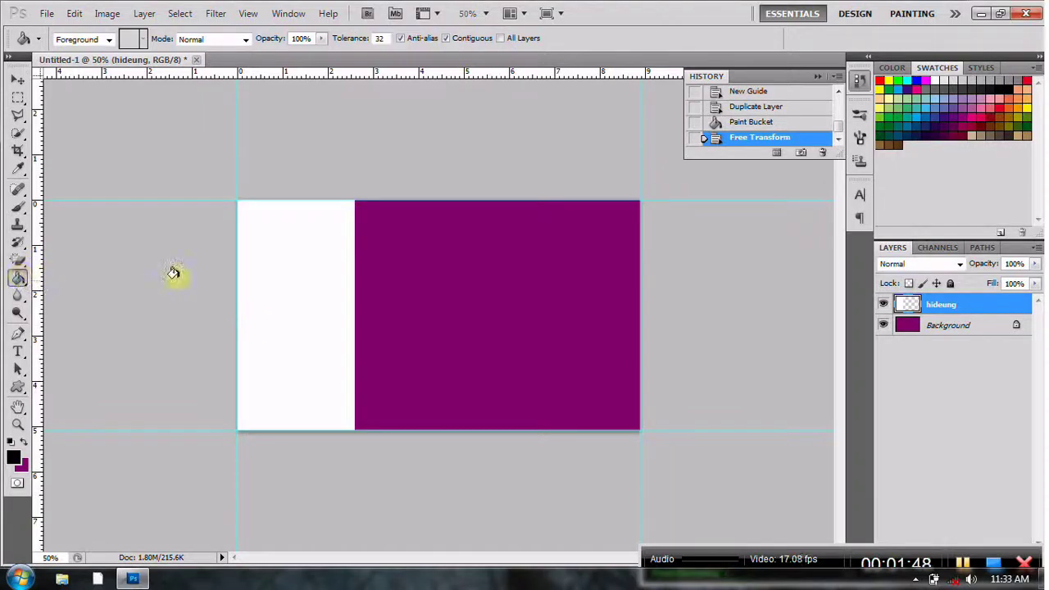
left_click(262, 294)
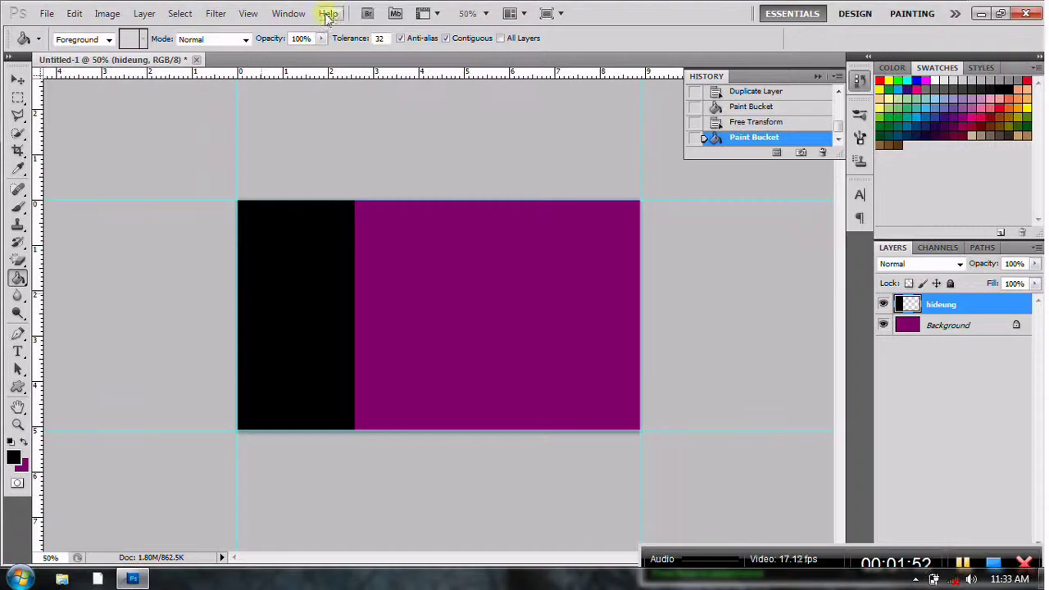
Switch the rulers to inches and add a horizontal guide across the card's middle.
right_click(367, 77)
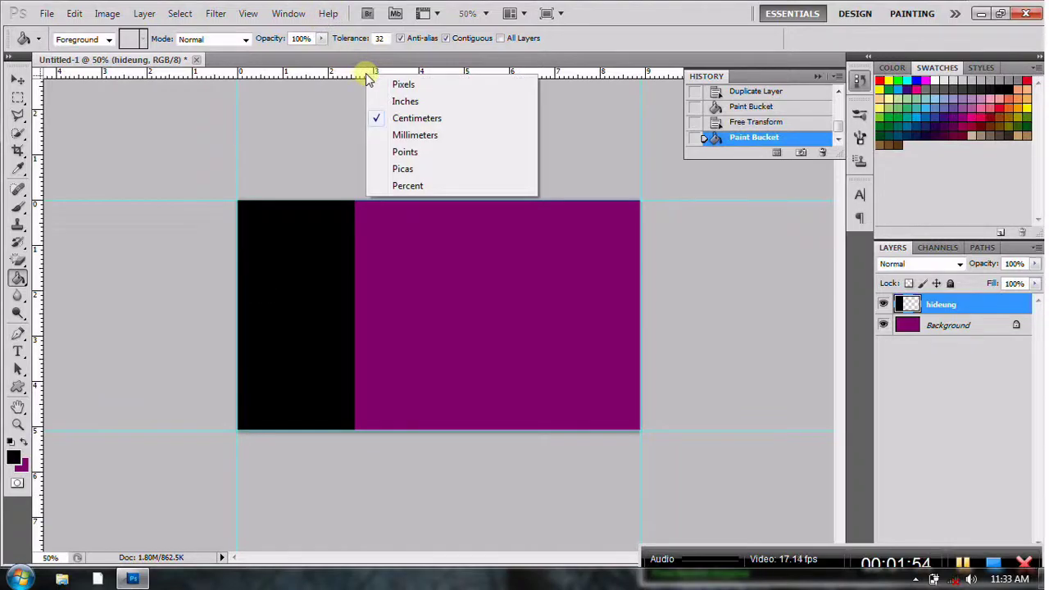
left_click(401, 100)
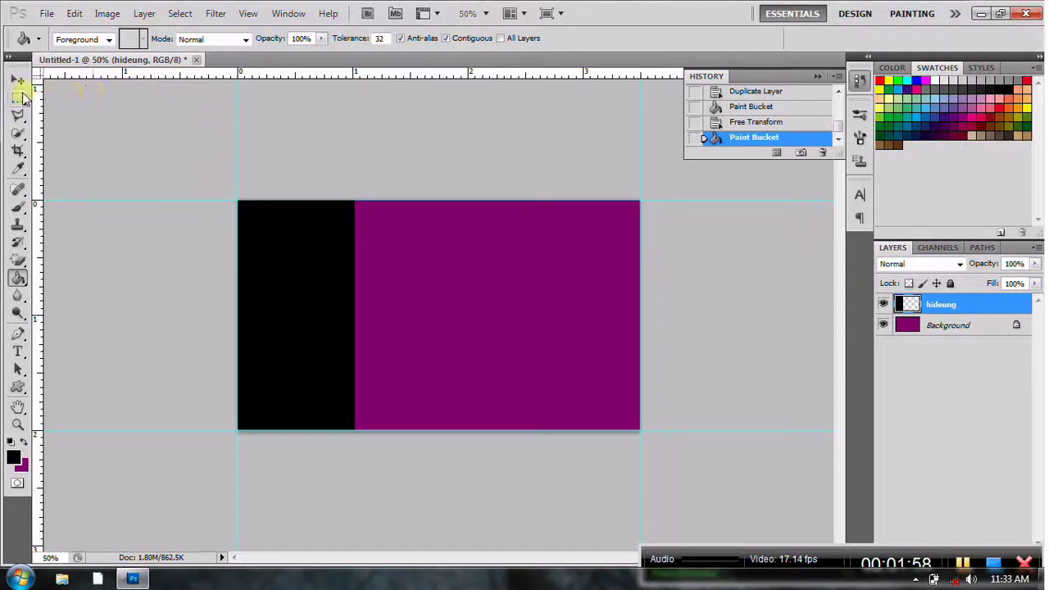
left_click(18, 79)
left_click_drag(102, 76, 72, 316)
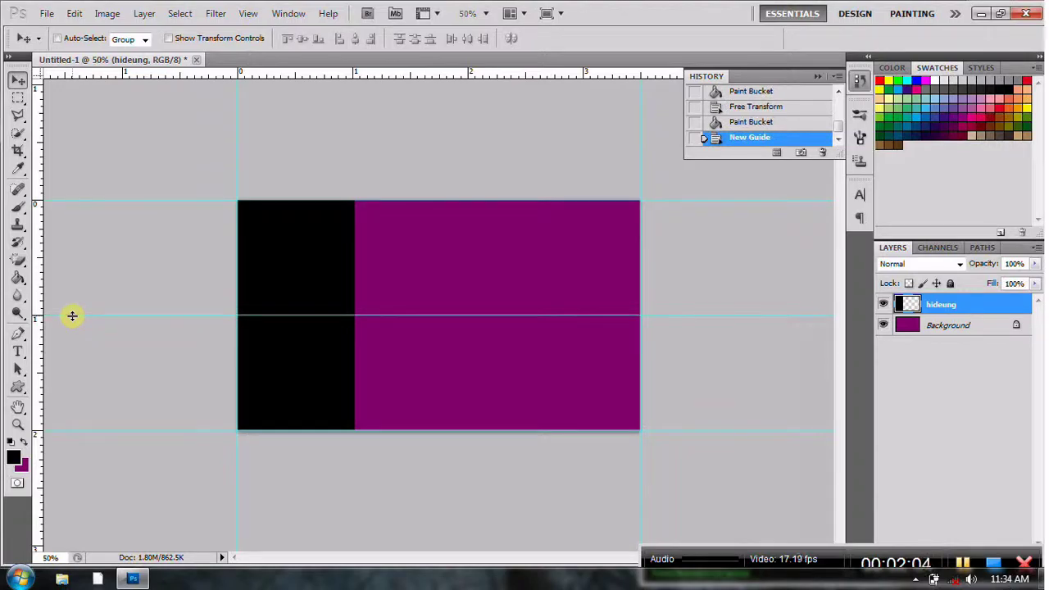
left_click(50, 13)
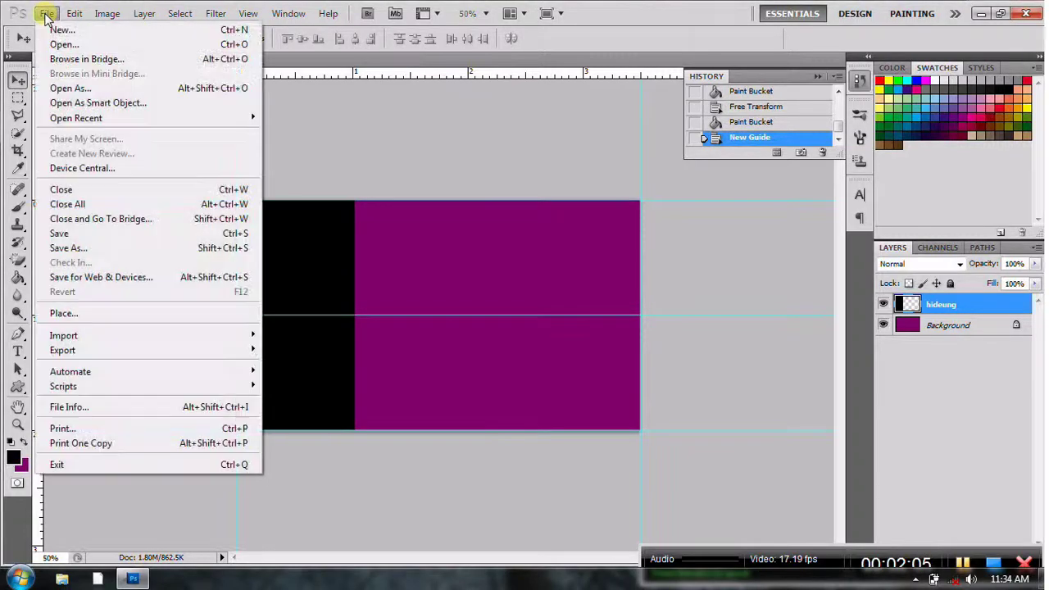
Open aperturescience-640x640 from the Documents library's pernak-pernik grafis folder.
left_click(63, 42)
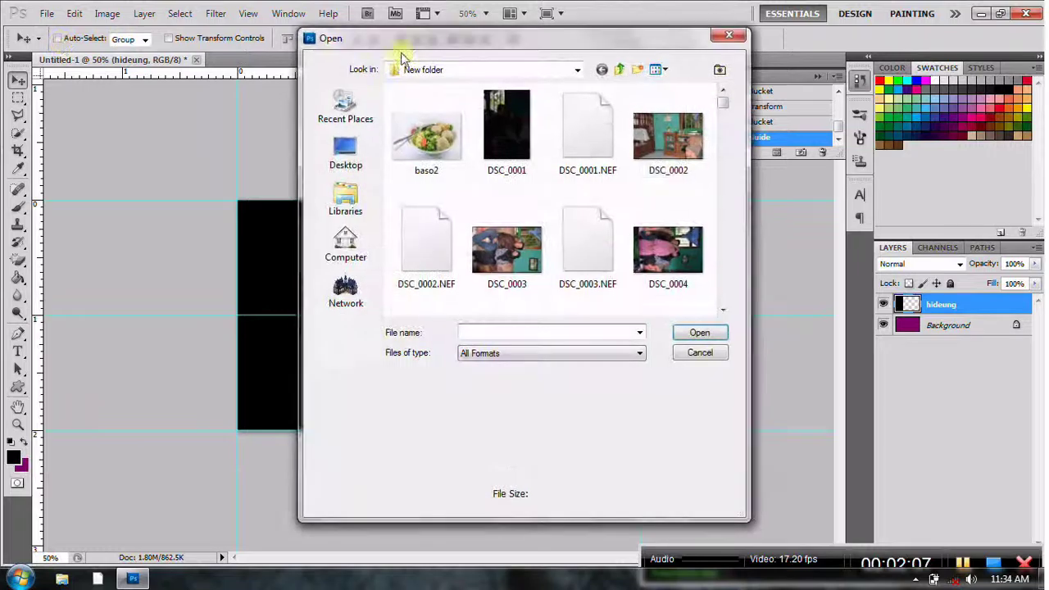
left_click(618, 69)
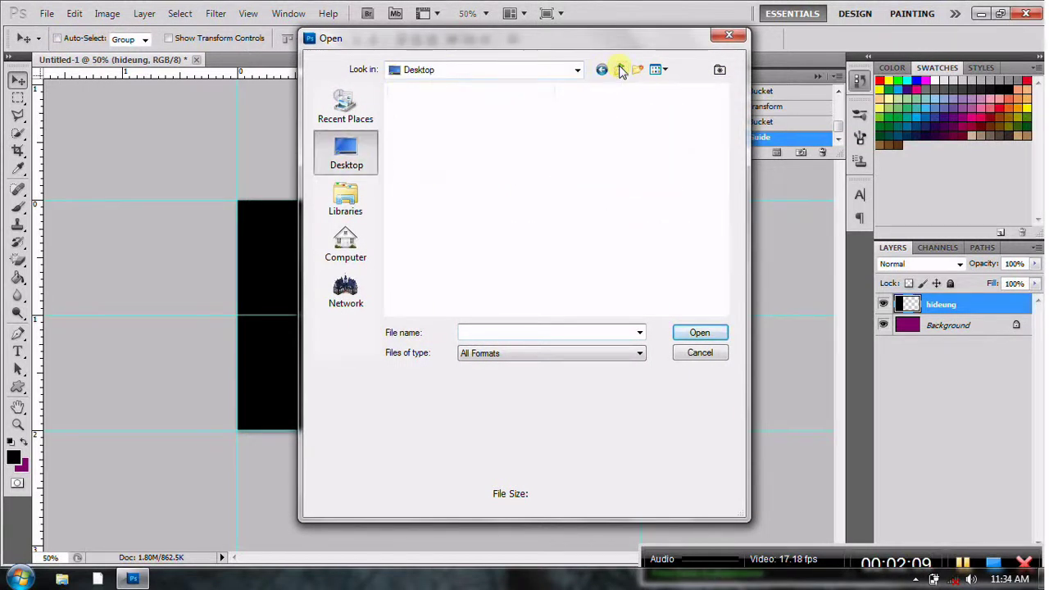
left_click(348, 200)
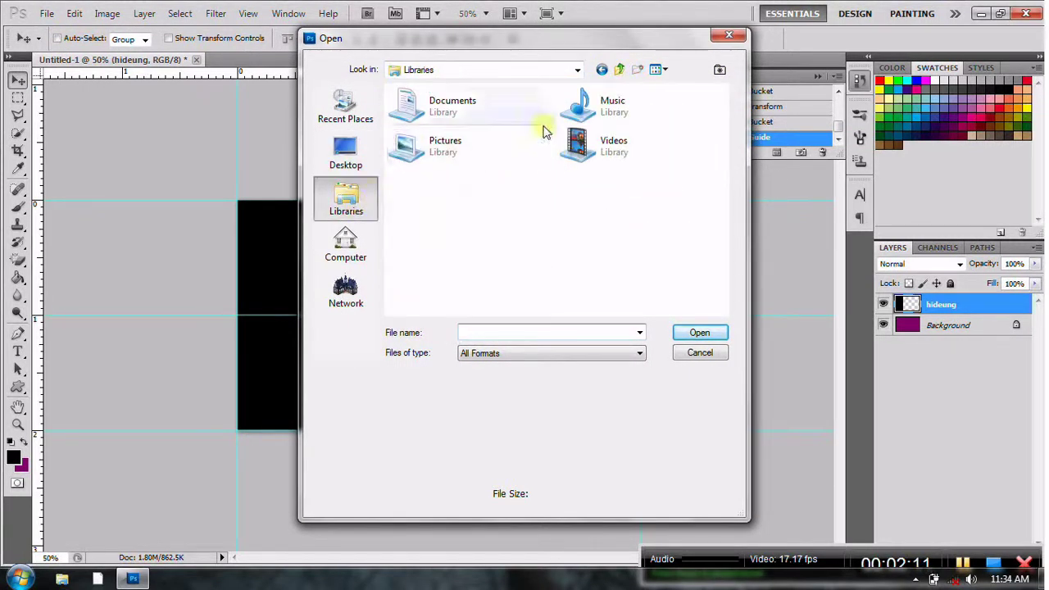
double_click(472, 117)
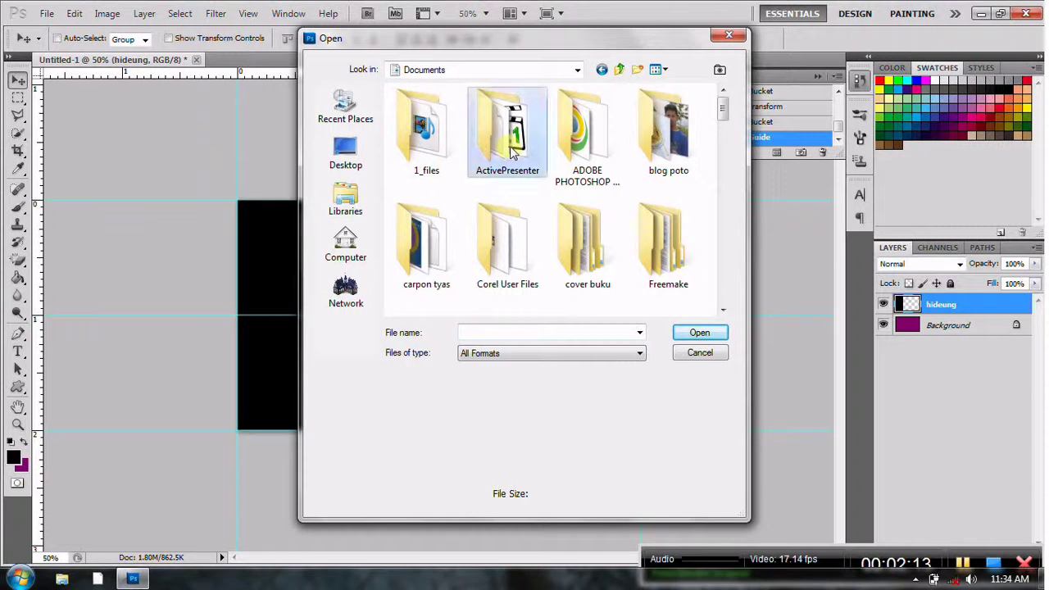
scroll(512, 151, "down", 5)
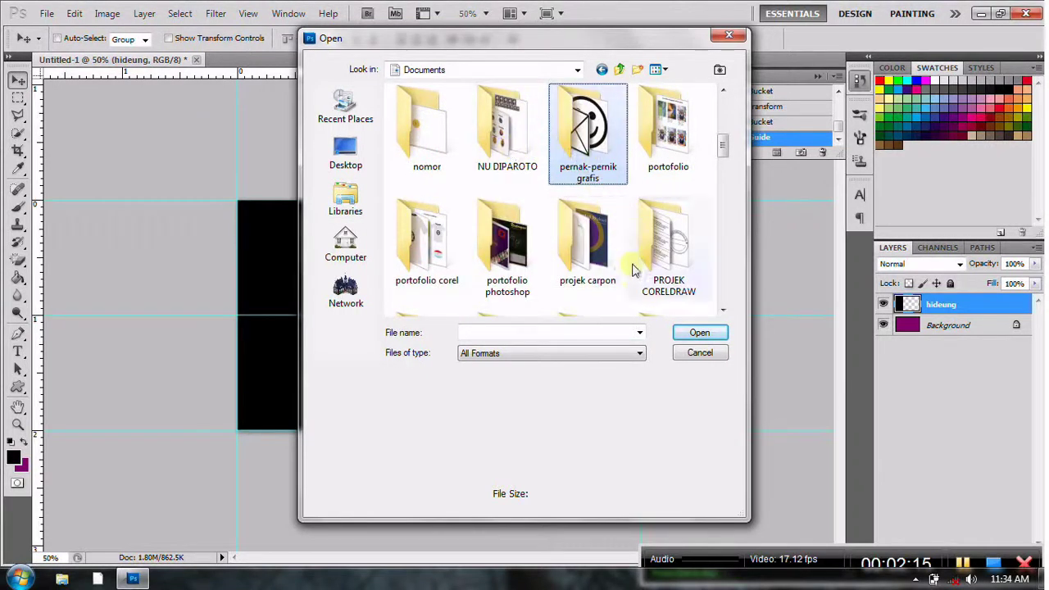
left_click(692, 333)
left_click(508, 117)
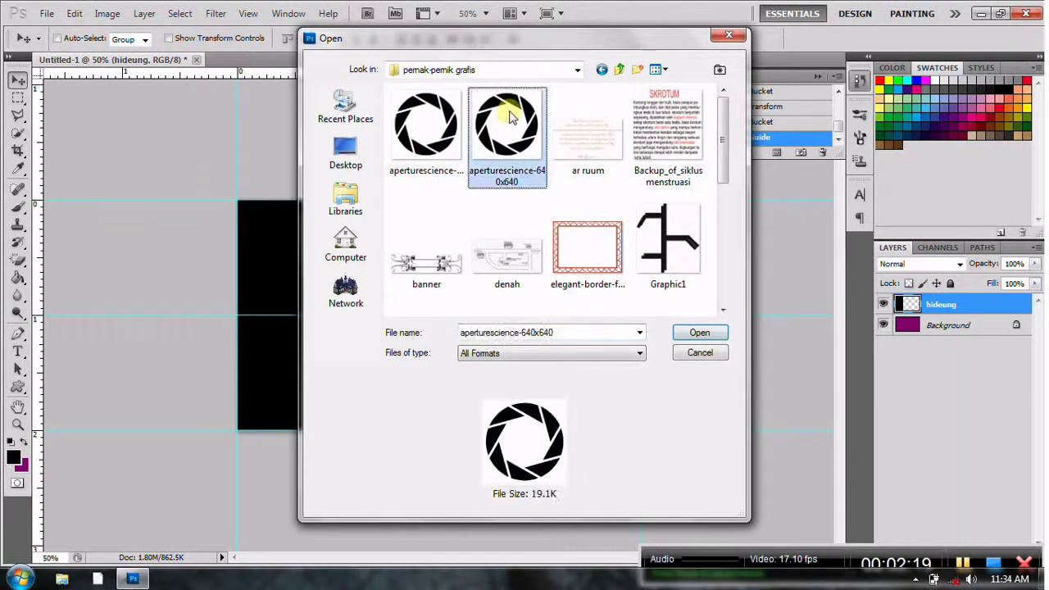
left_click(701, 333)
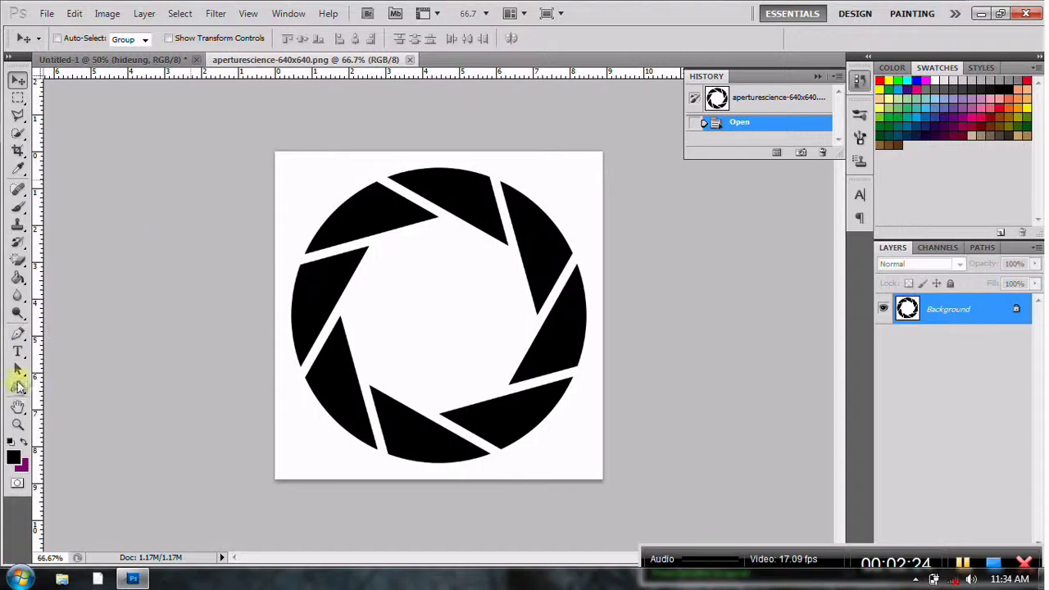
Erase the logo's white background with the Magic Eraser and copy the entire canvas.
left_click(18, 262)
left_click(302, 189)
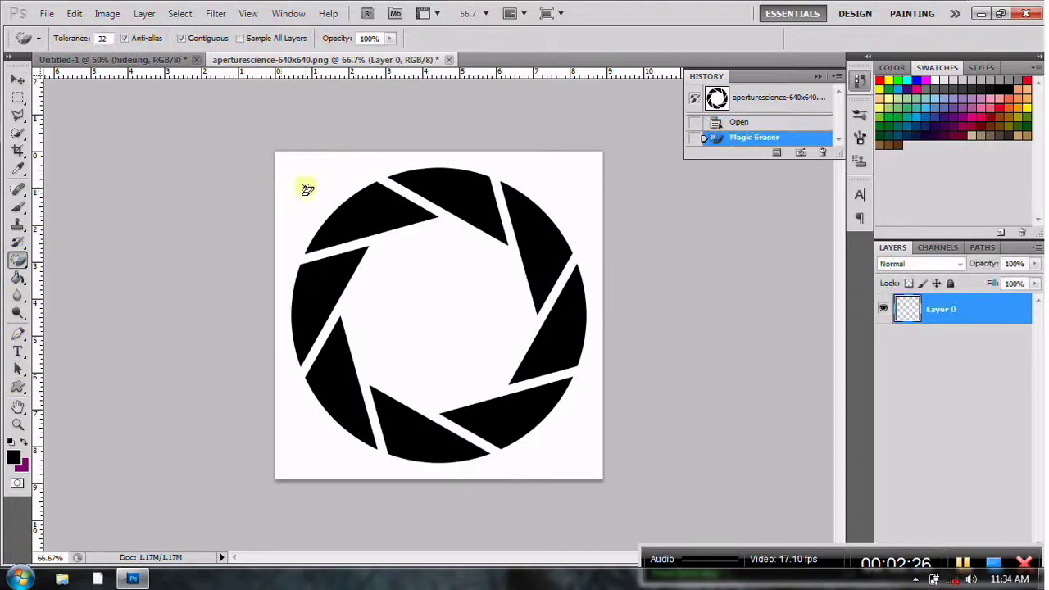
left_click(178, 14)
left_click(184, 31)
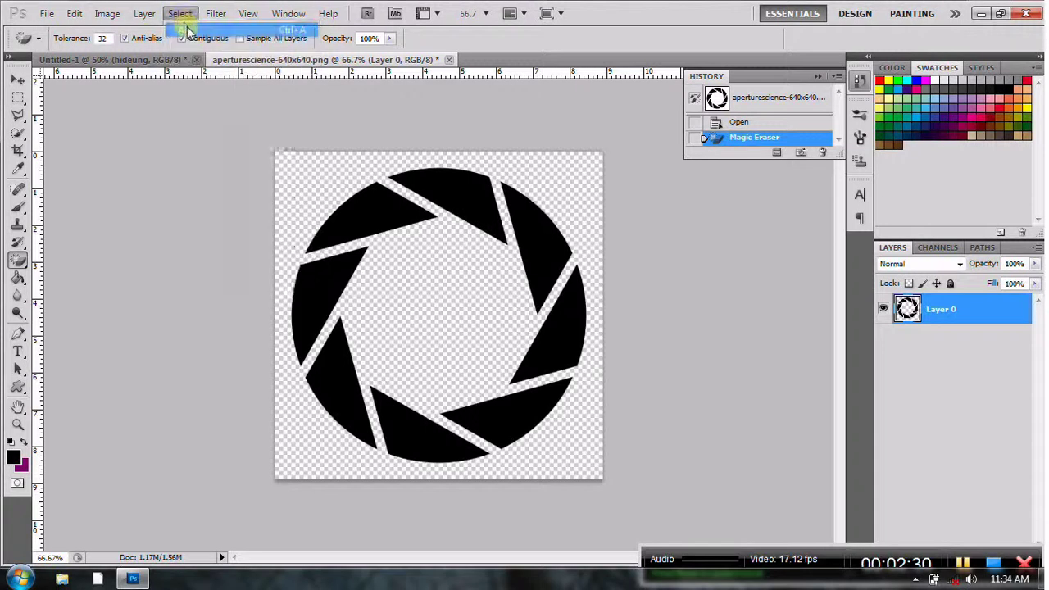
left_click(74, 13)
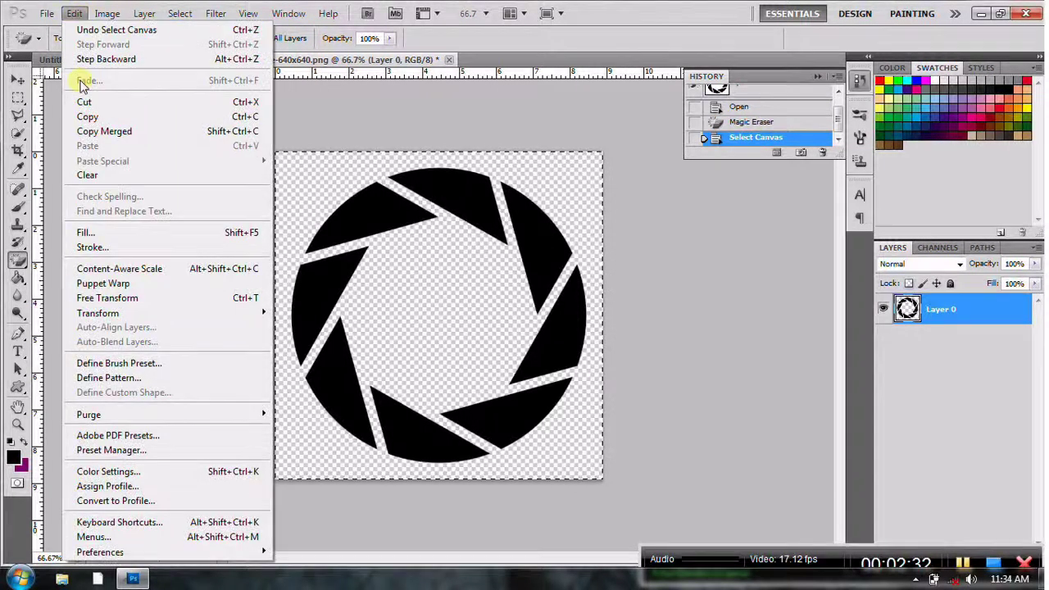
left_click(96, 119)
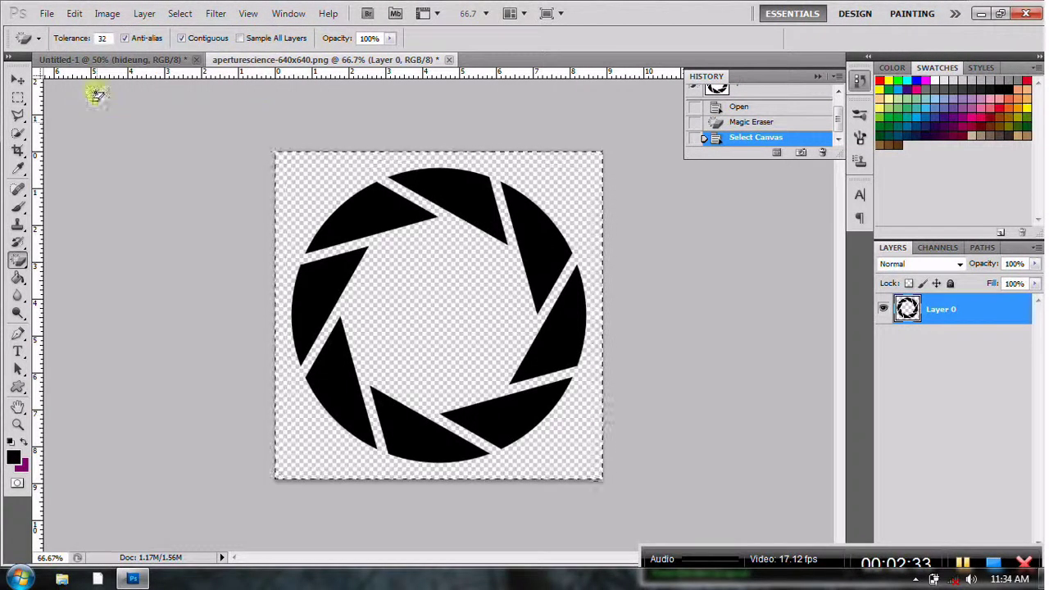
left_click(120, 61)
left_click(75, 13)
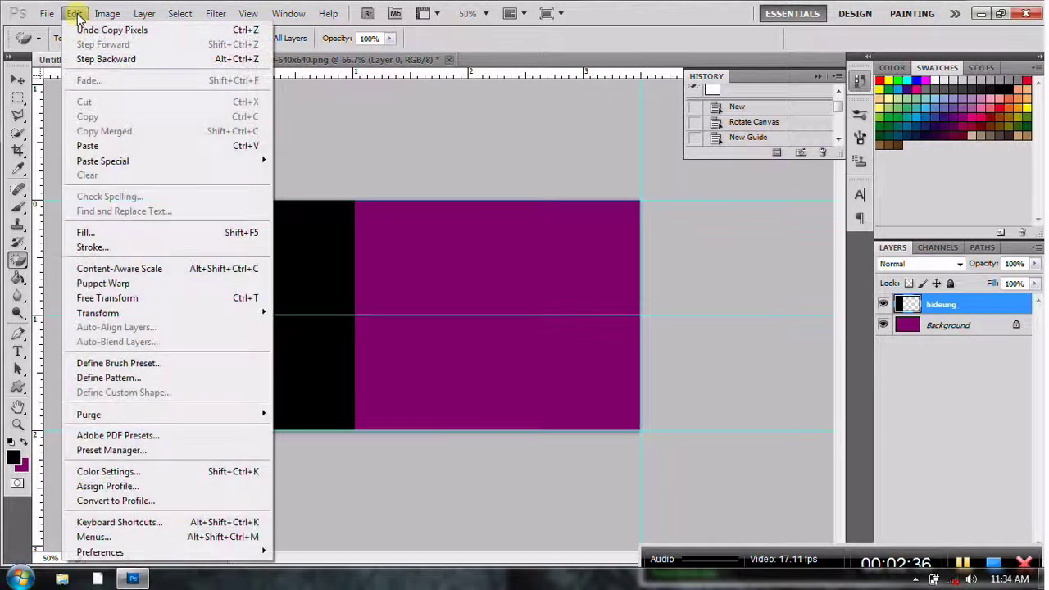
Paste the logo into the card as Layer 1; set foreground violet #774af8, background pink #f85a8b.
left_click(115, 145)
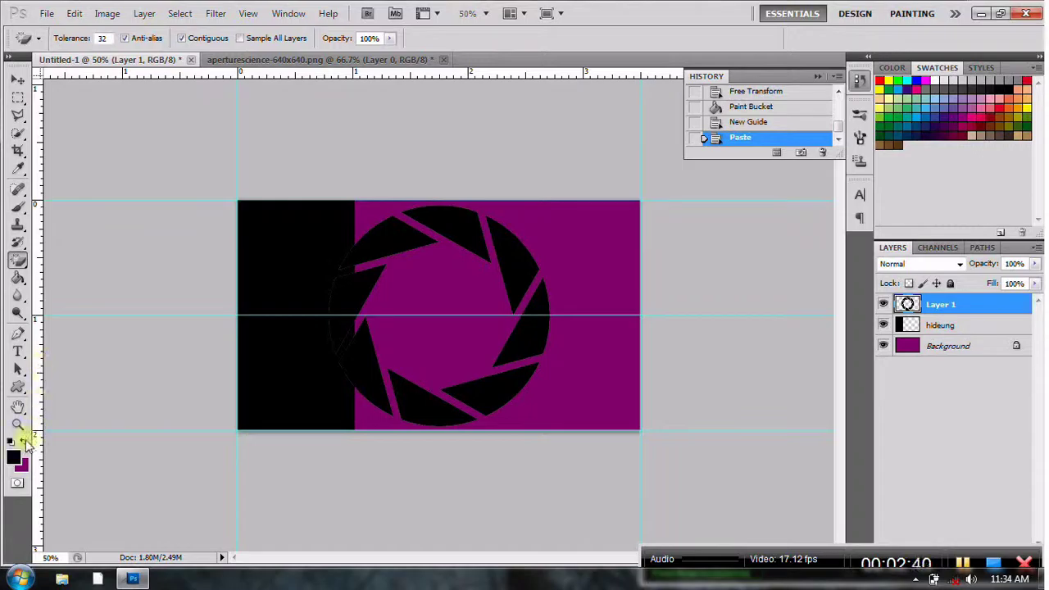
left_click(16, 459)
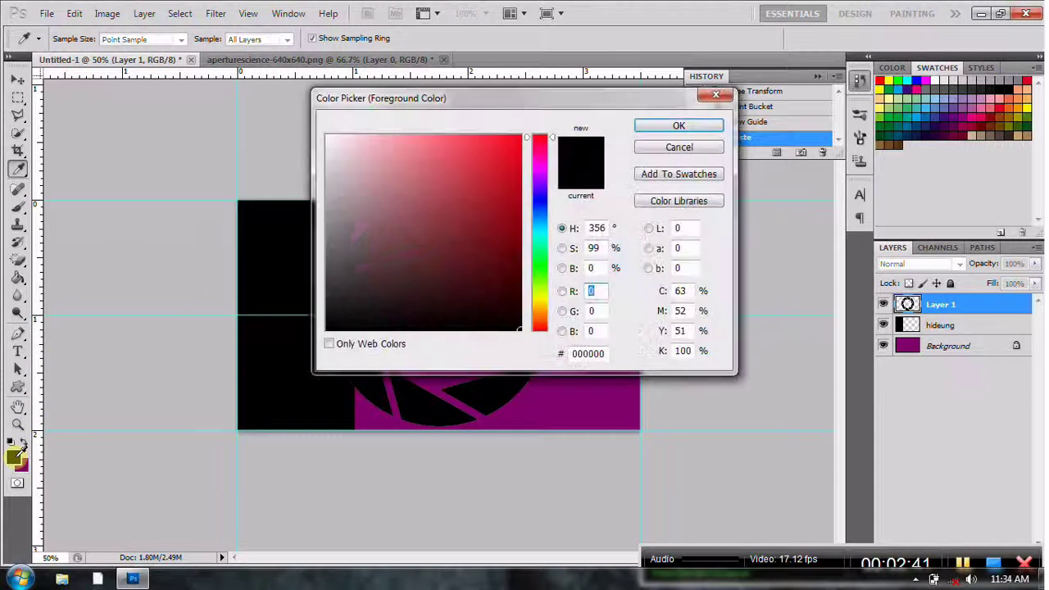
left_click(539, 194)
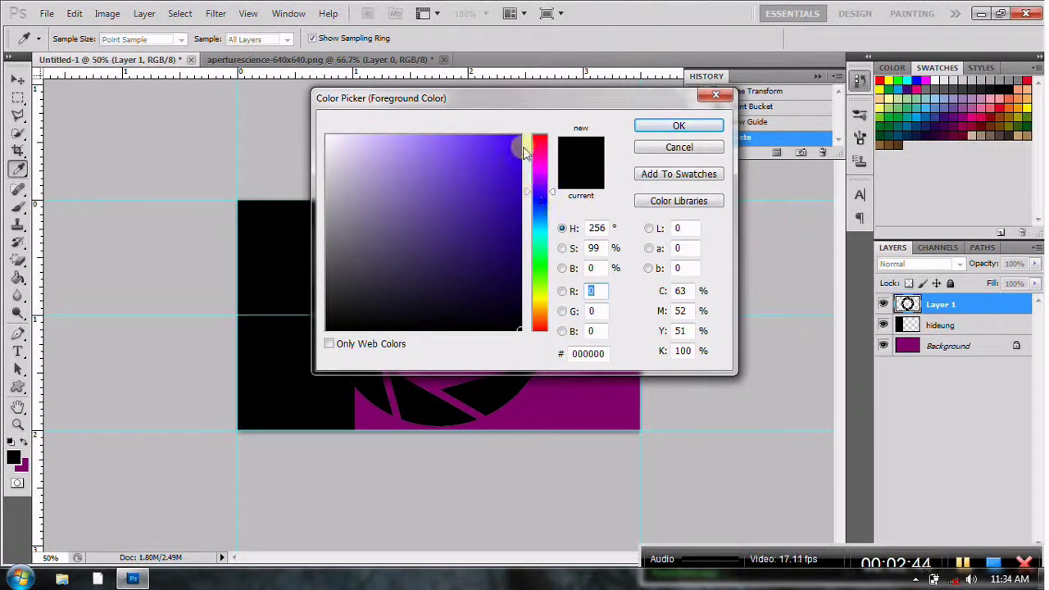
left_click(457, 140)
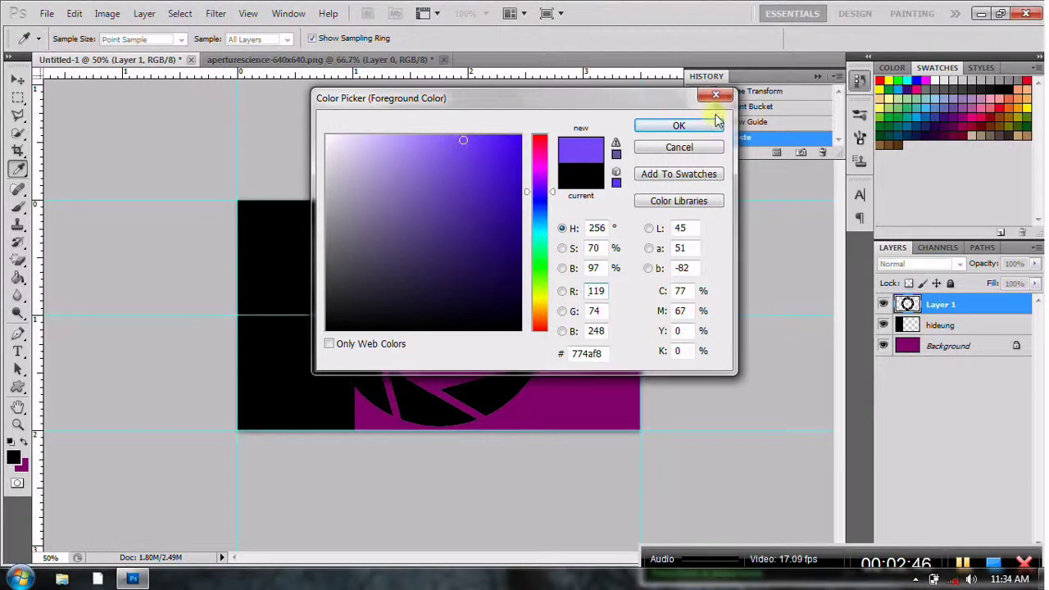
left_click(678, 126)
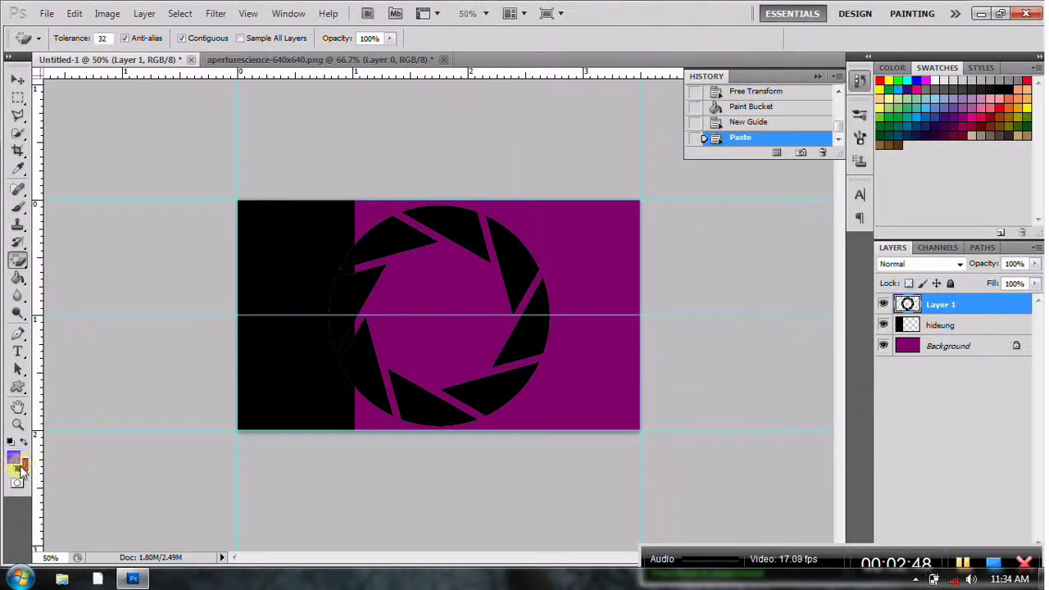
left_click(21, 467)
left_click(539, 147)
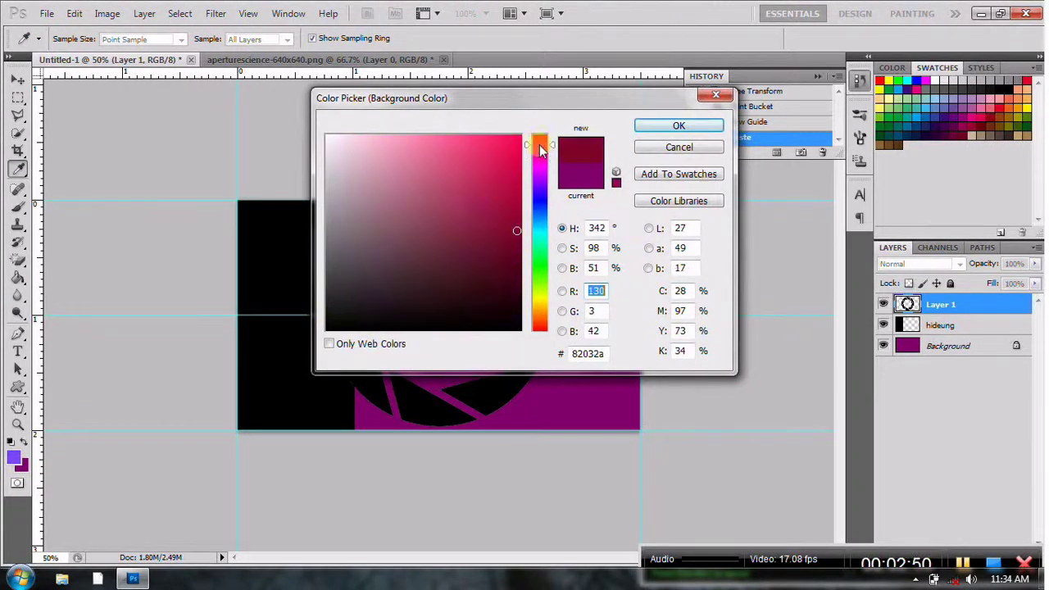
left_click(449, 140)
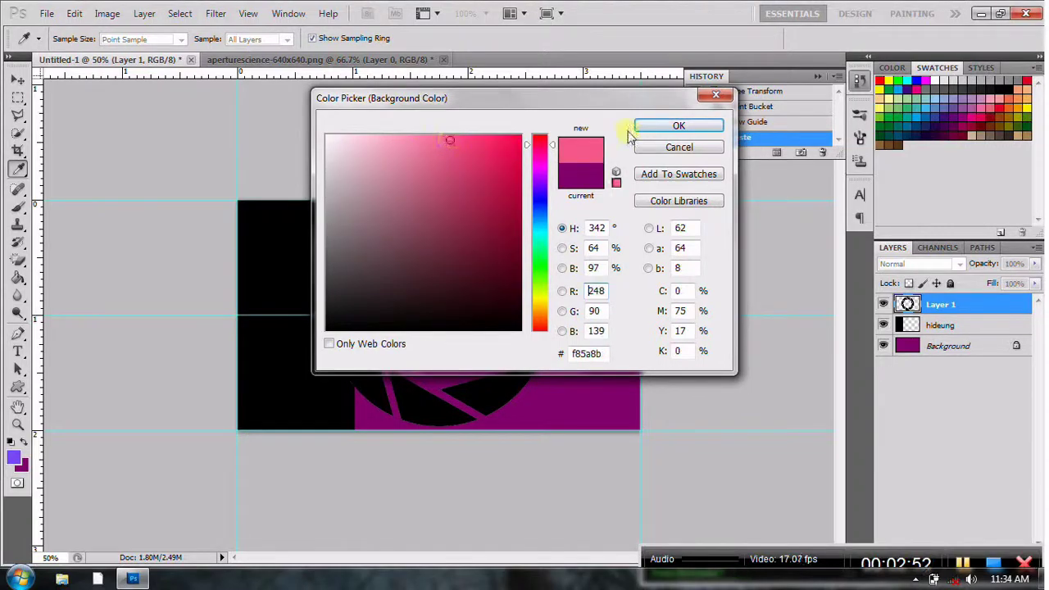
left_click(677, 126)
Paint Bucket the top, right, bottom and left blades violet, then three other blades pink.
key("g")
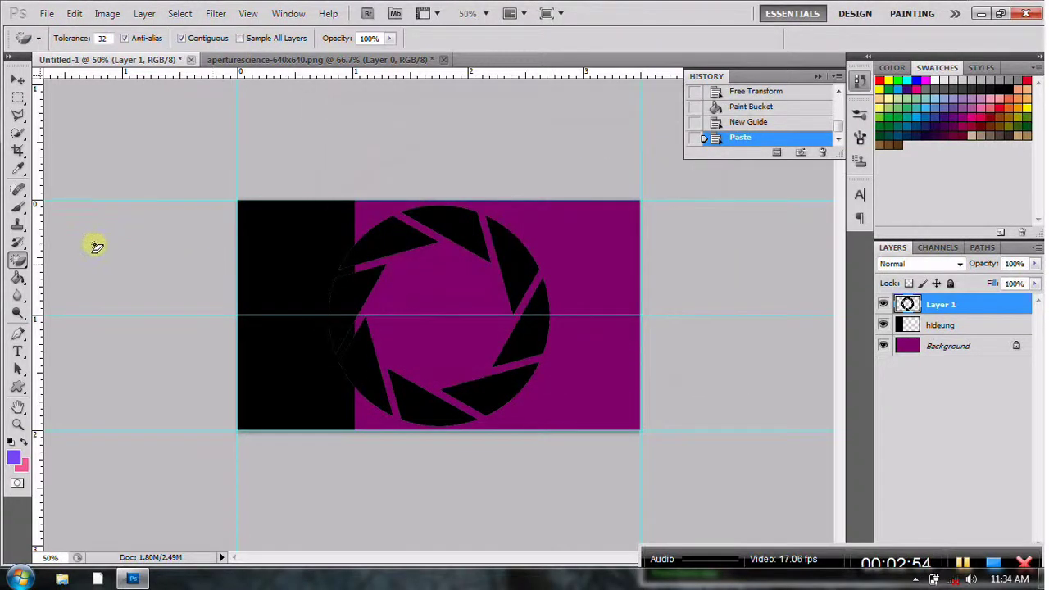
left_click(18, 279)
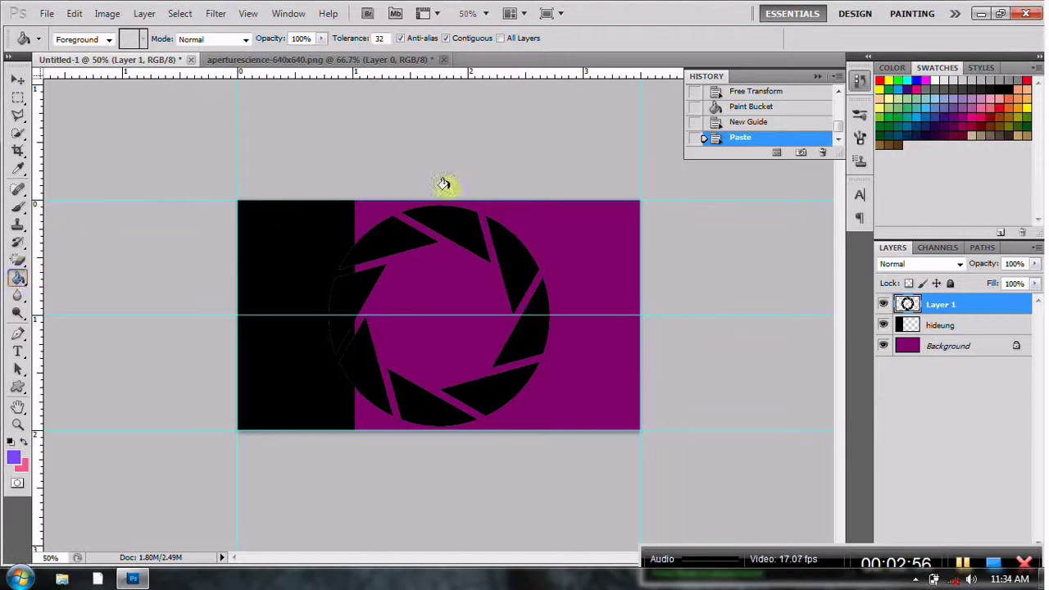
left_click(451, 227)
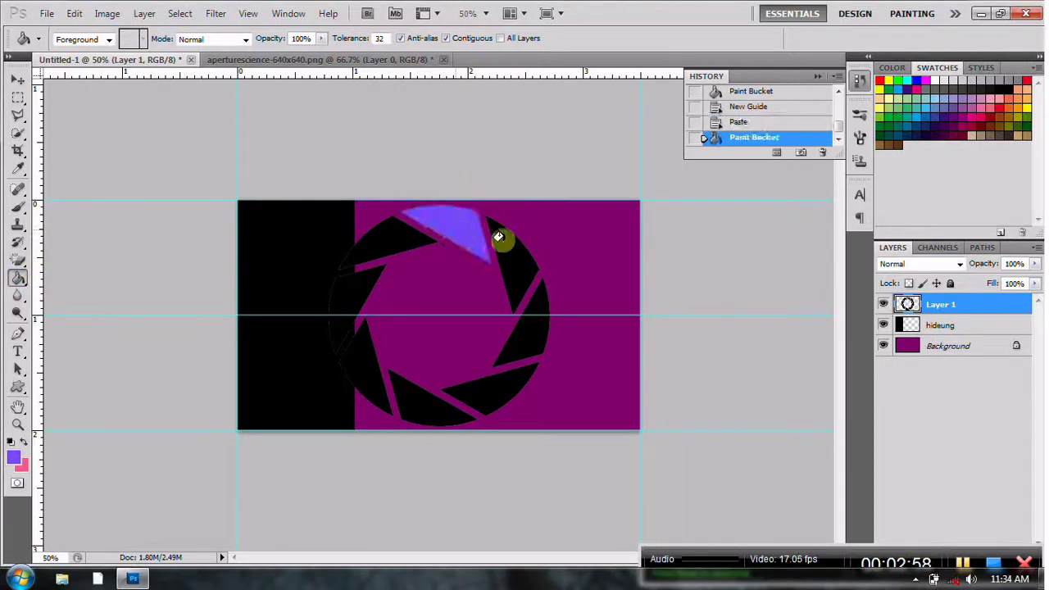
left_click(525, 326)
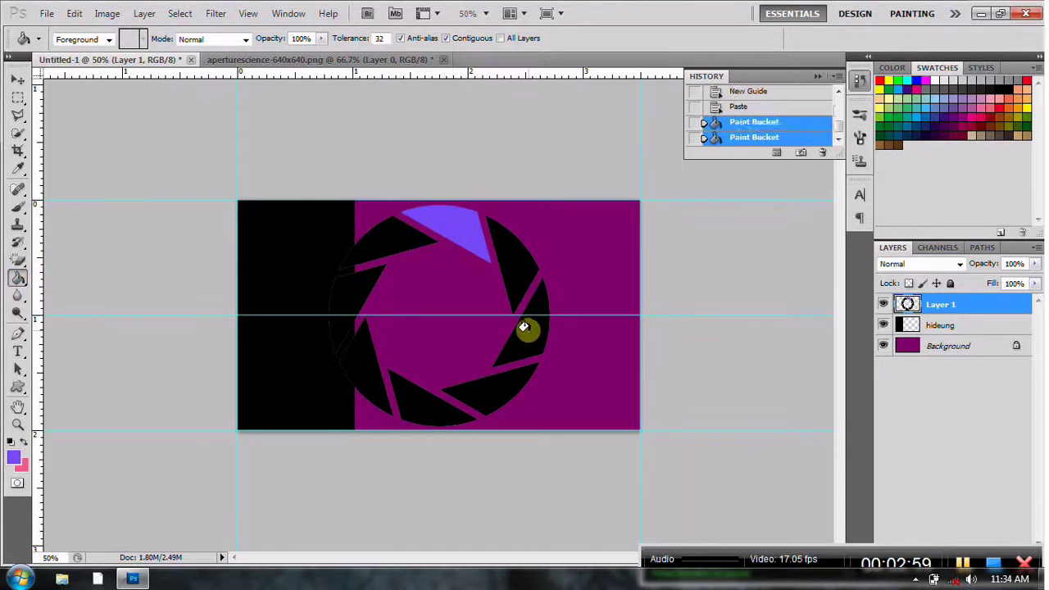
left_click(435, 409)
left_click(350, 305)
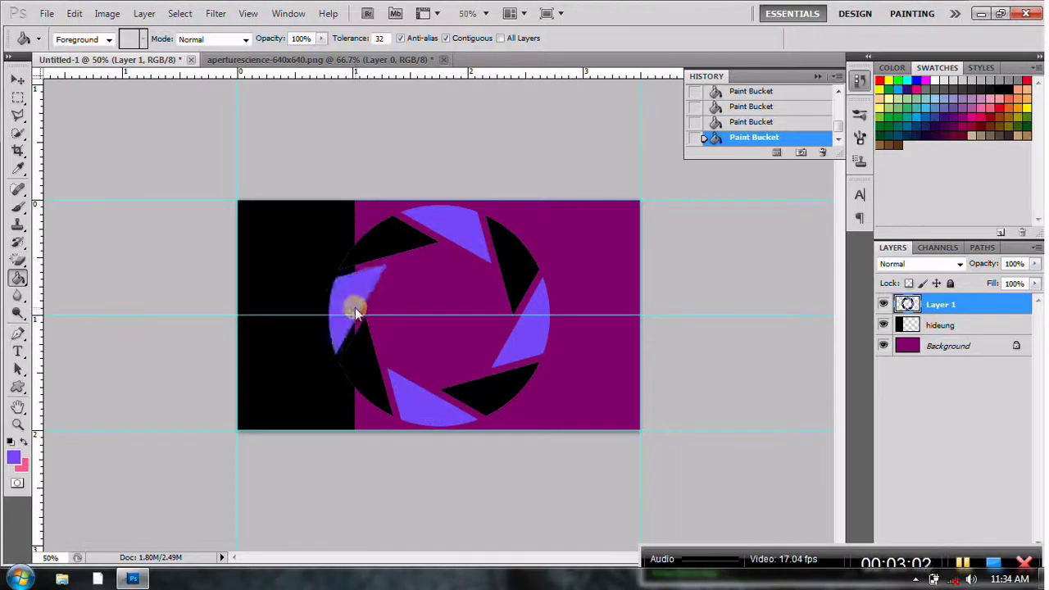
left_click(23, 443)
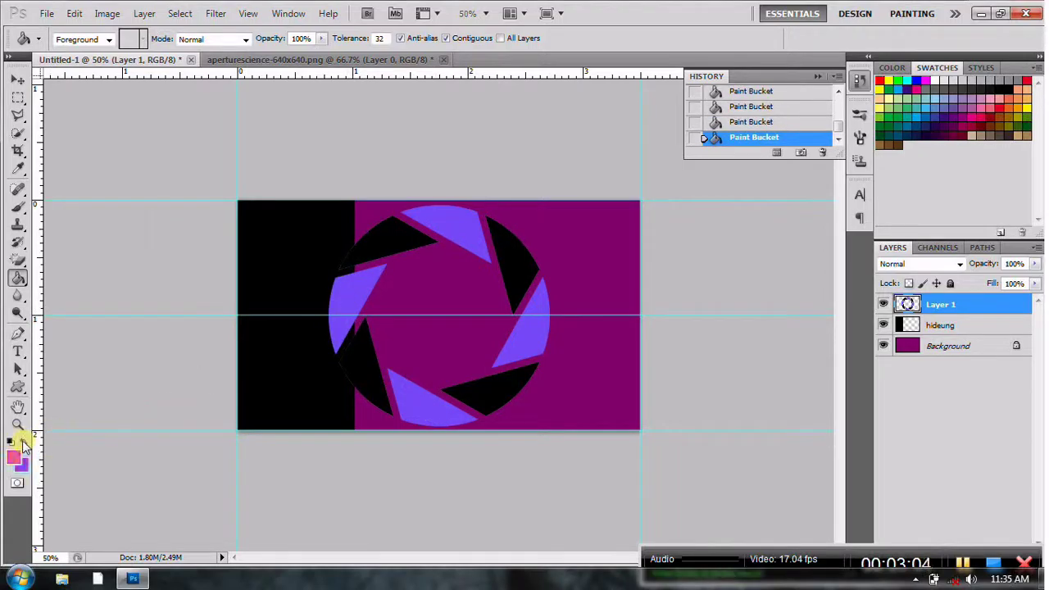
left_click(377, 373)
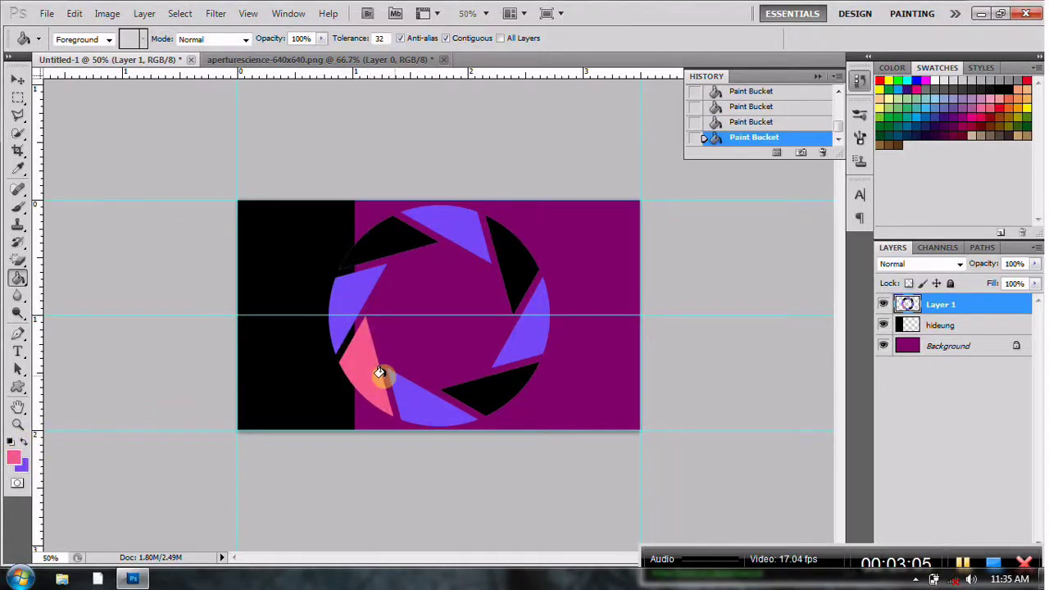
left_click(497, 389)
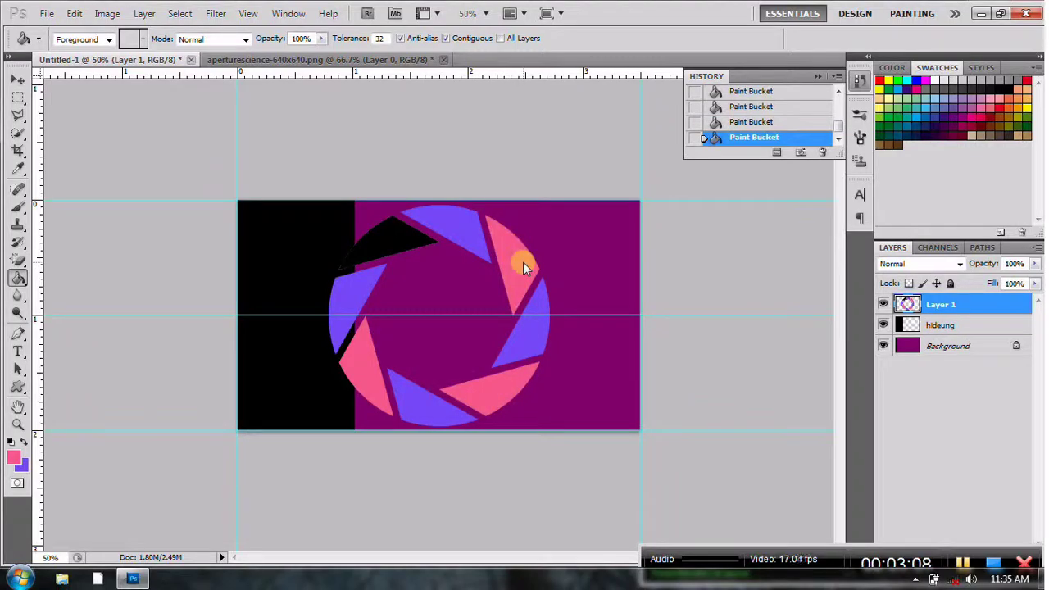
left_click(385, 237)
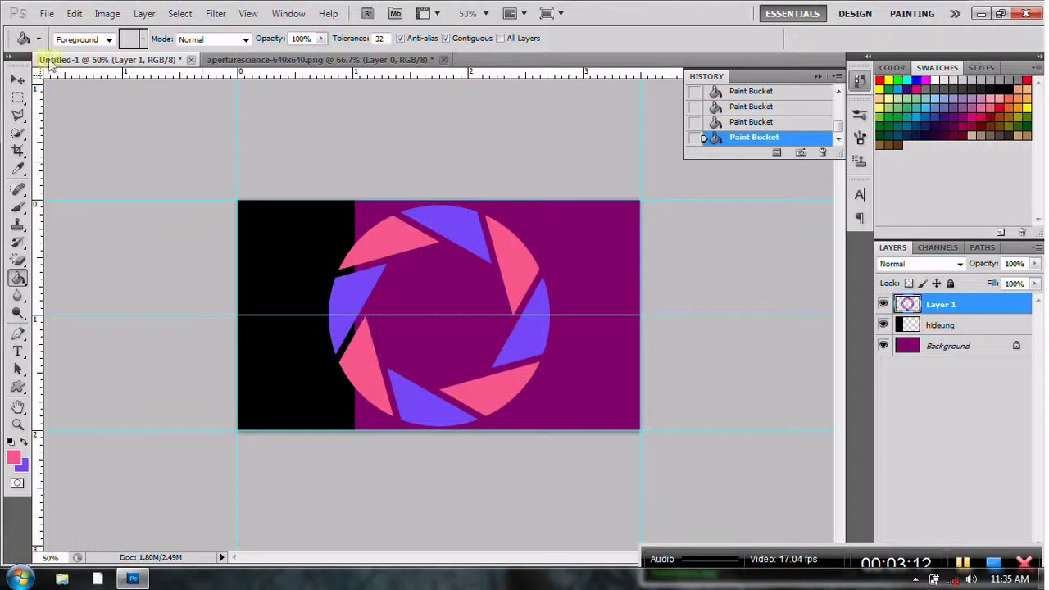
Free Transform the logo to about 53% into the black strip's top-left corner and apply.
left_click(74, 13)
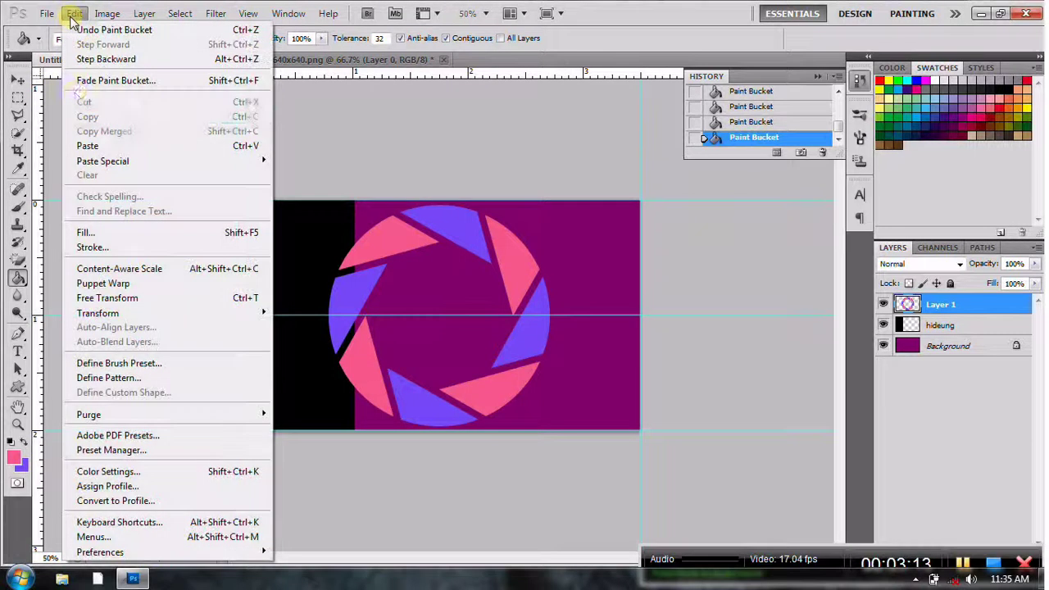
left_click(110, 299)
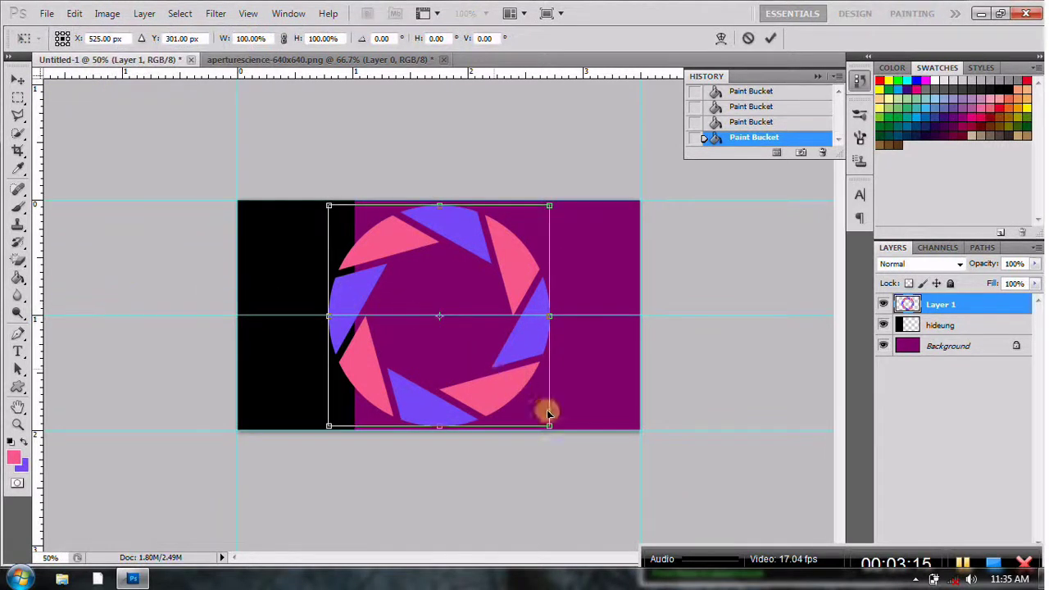
mouse_move(548, 414)
left_mouse_down()
mouse_move(426, 271)
mouse_move(346, 270)
left_mouse_up()
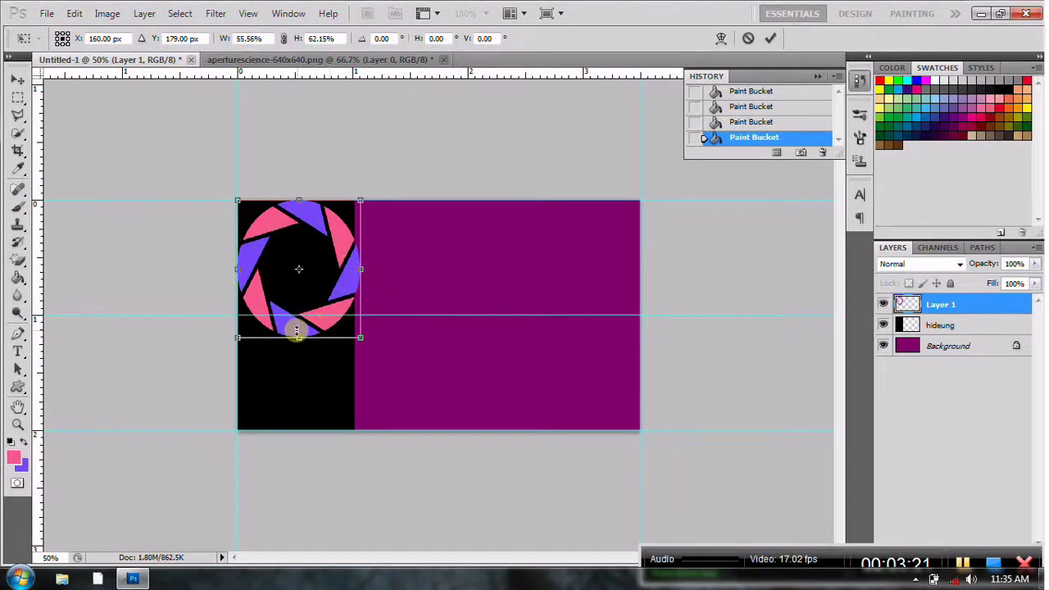
left_click_drag(298, 337, 299, 319)
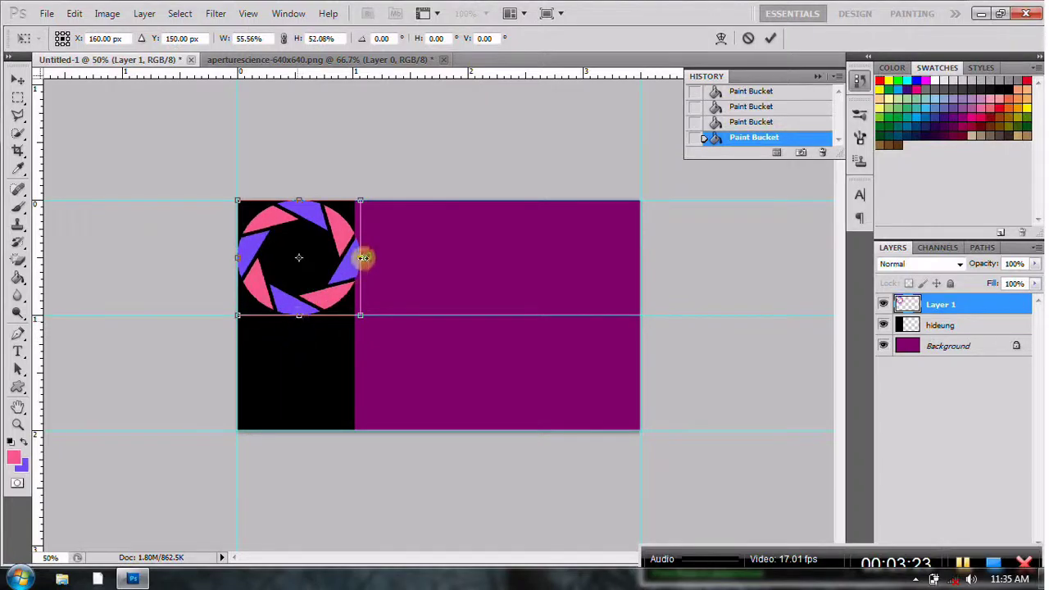
left_click_drag(363, 259, 356, 259)
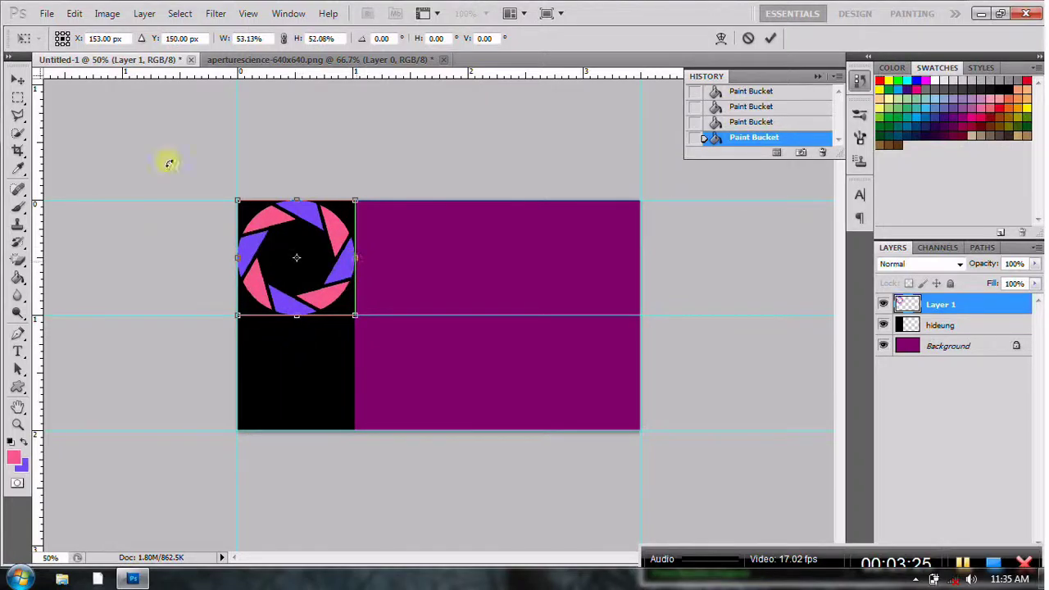
left_click(18, 79)
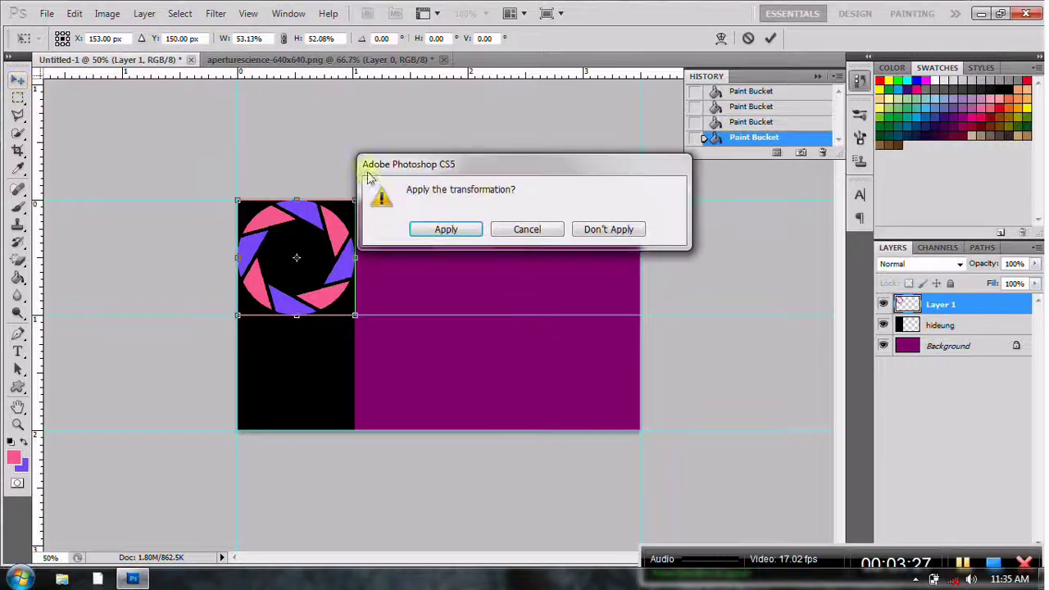
left_click(456, 229)
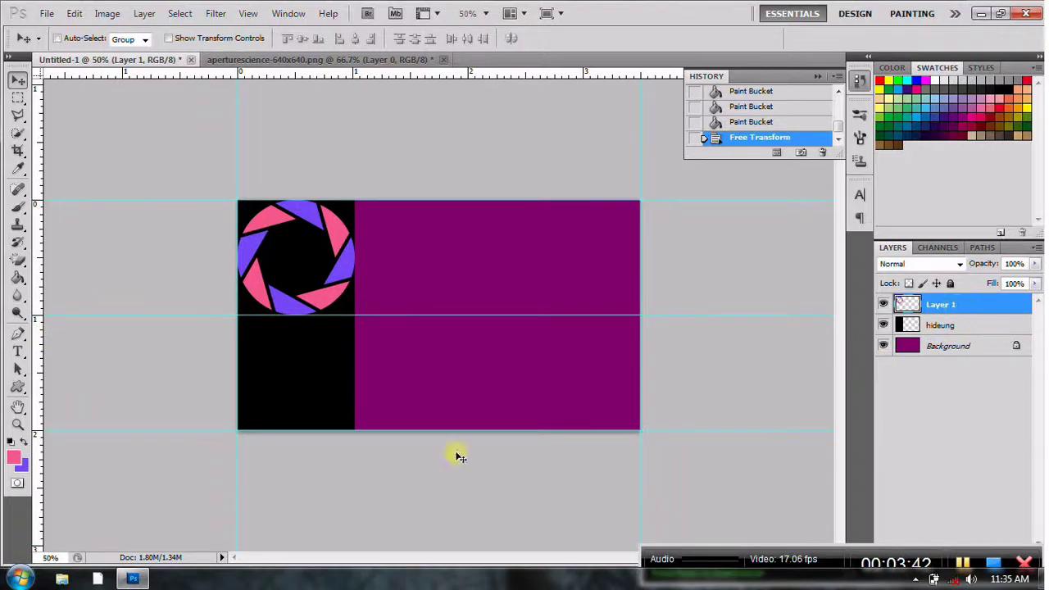
Set the foreground to deeper pink df2c63 and refill the pink blades with it.
left_click(11, 451)
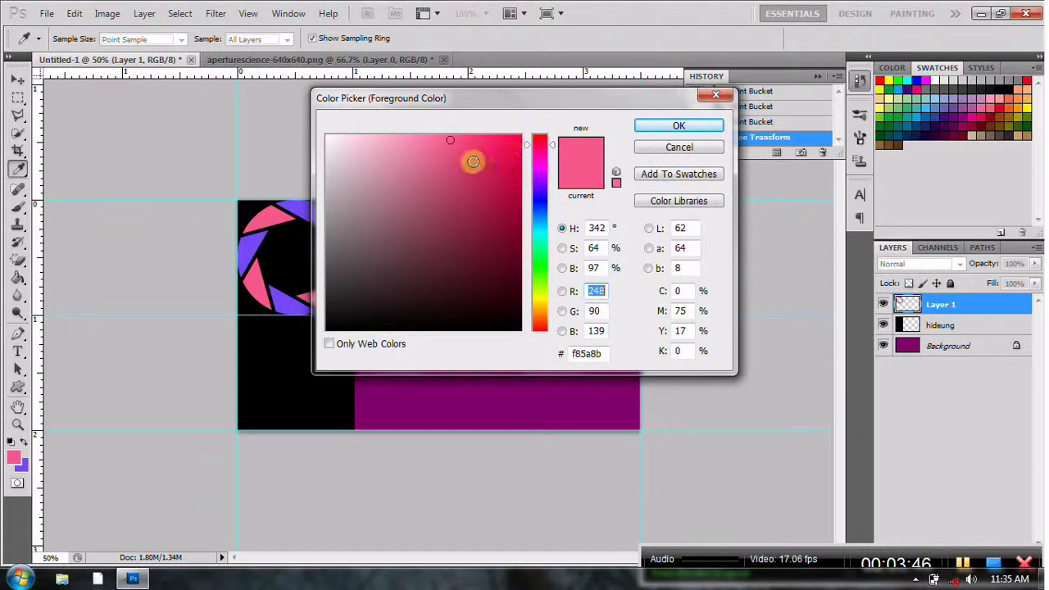
left_click(483, 159)
left_click(644, 129)
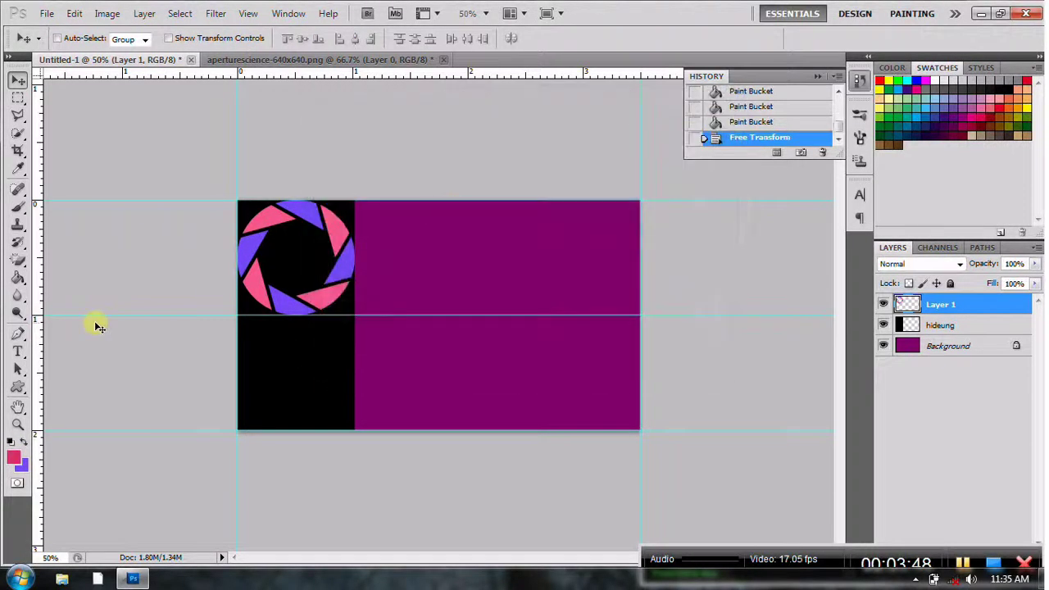
left_click(18, 277)
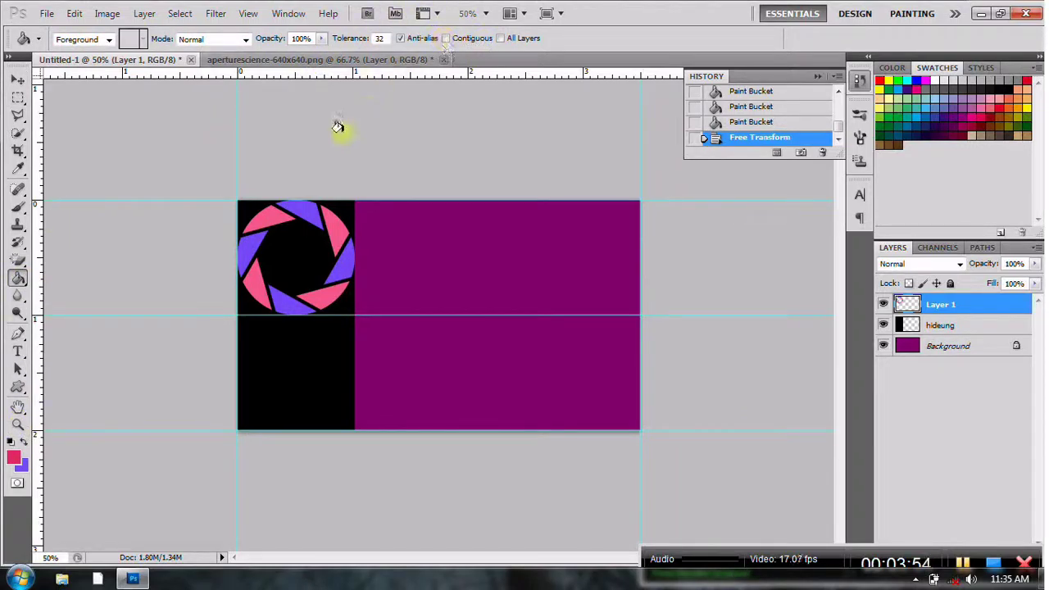
left_click(273, 220)
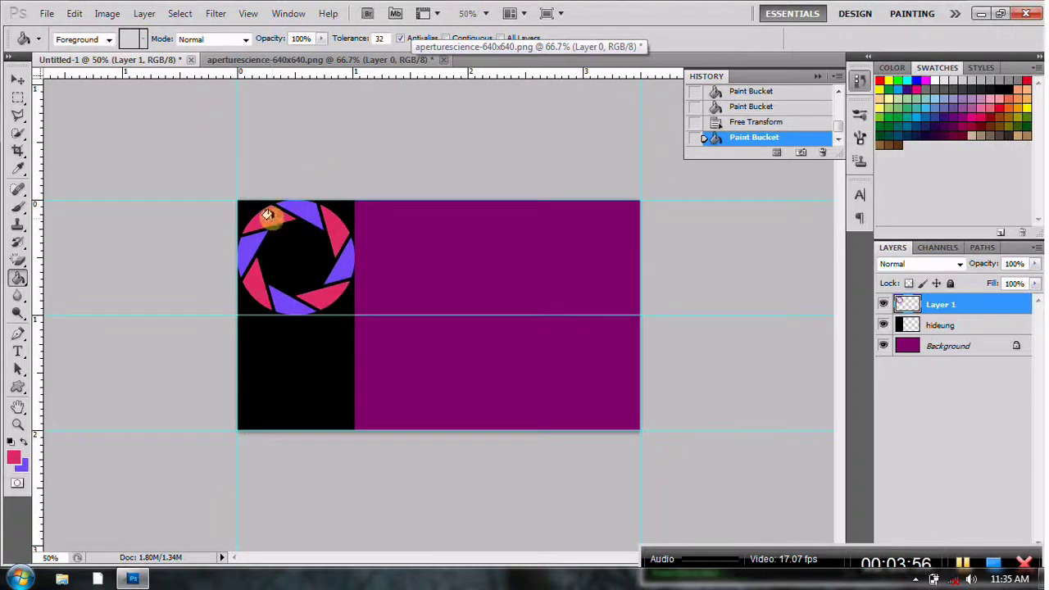
Set the background to vivid purple 5e27fa, undo a wrong fill, then fill the purple blades with it.
left_click(23, 466)
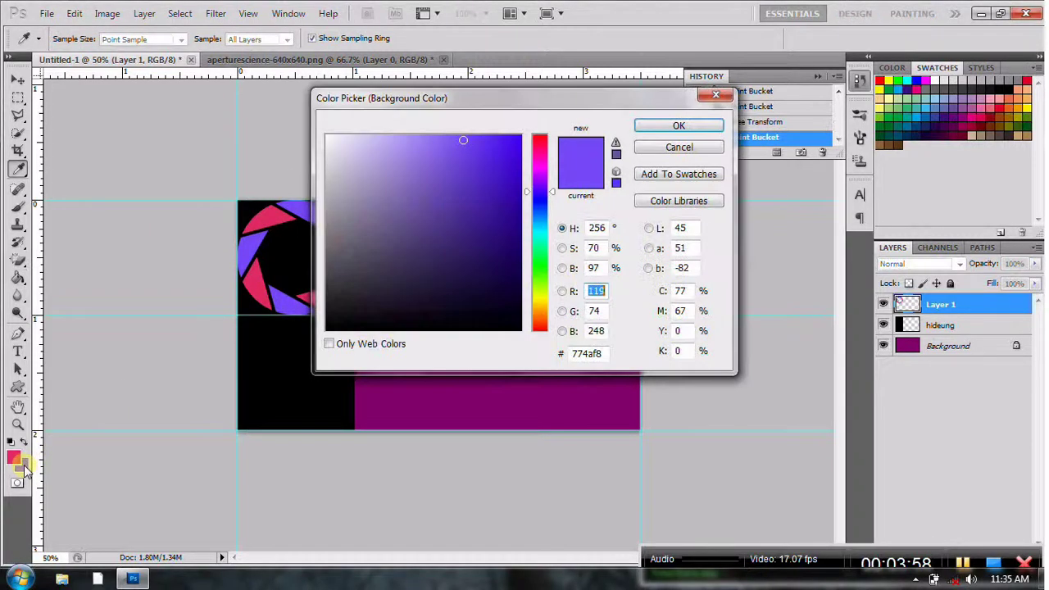
left_click(491, 138)
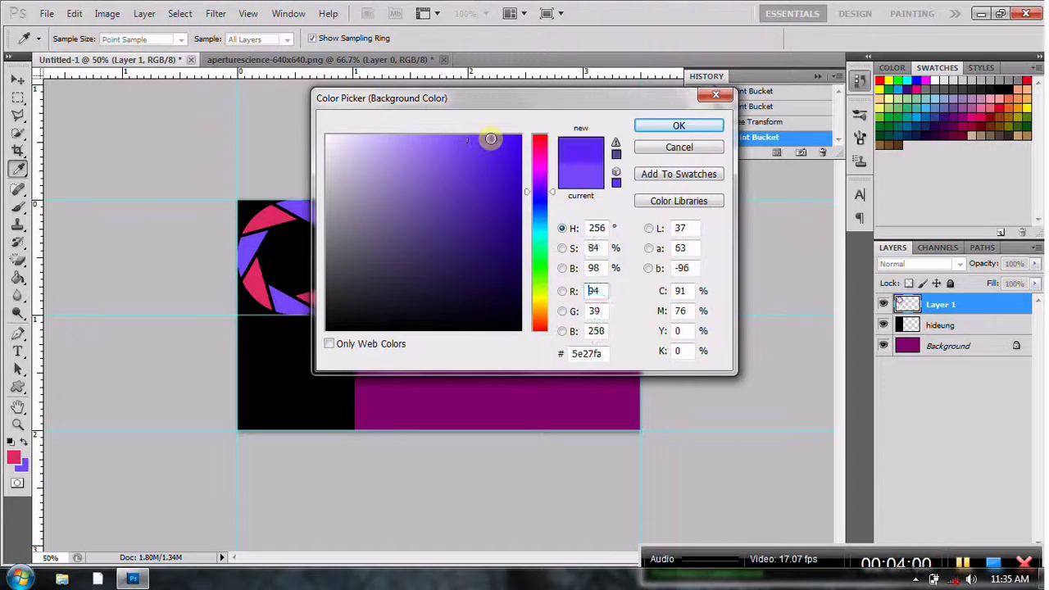
left_click(665, 131)
left_click(665, 129)
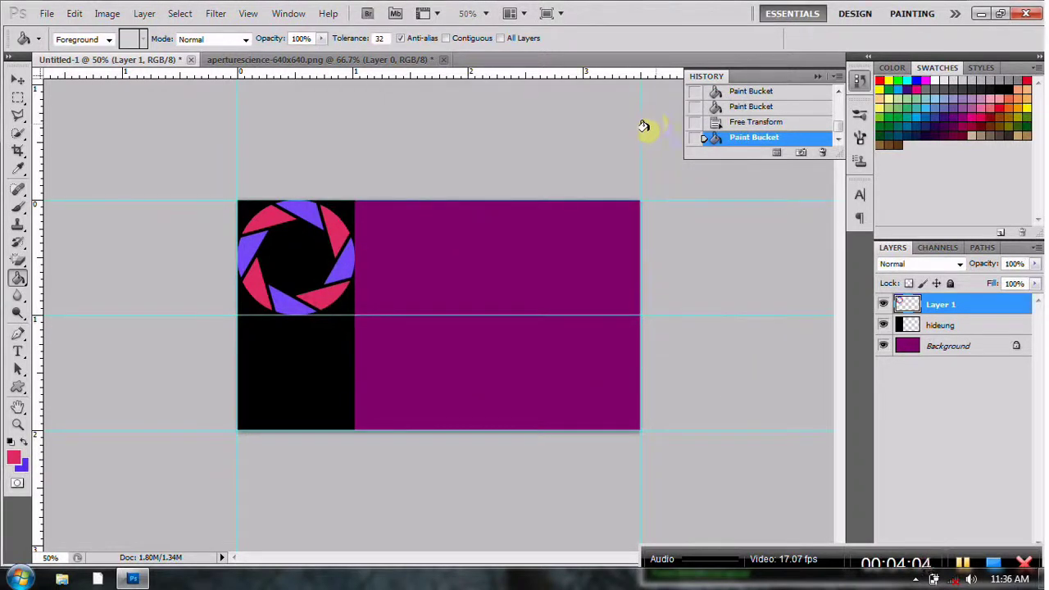
left_click(349, 267)
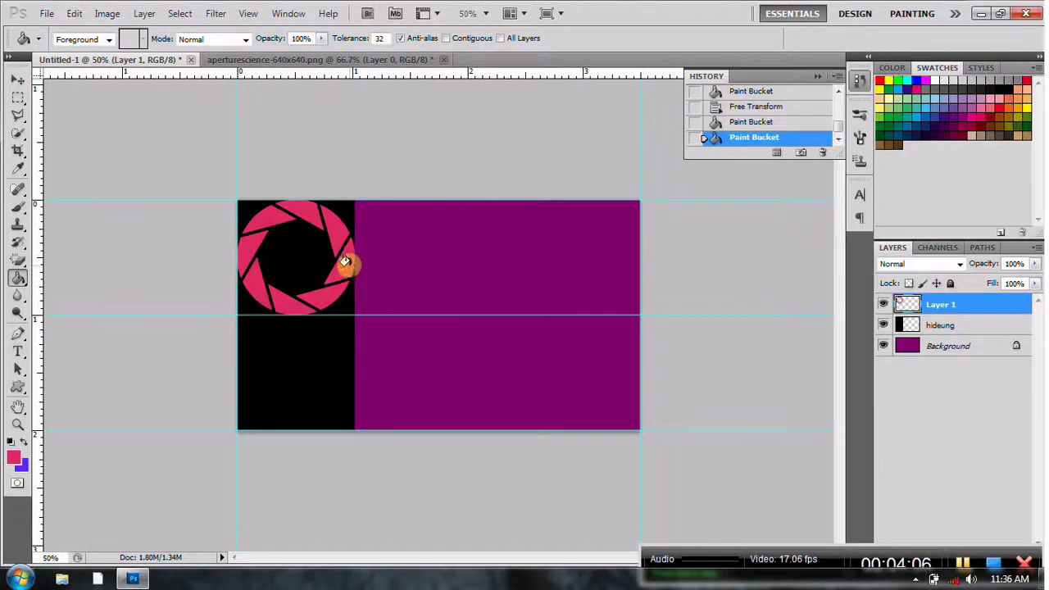
left_click(73, 13)
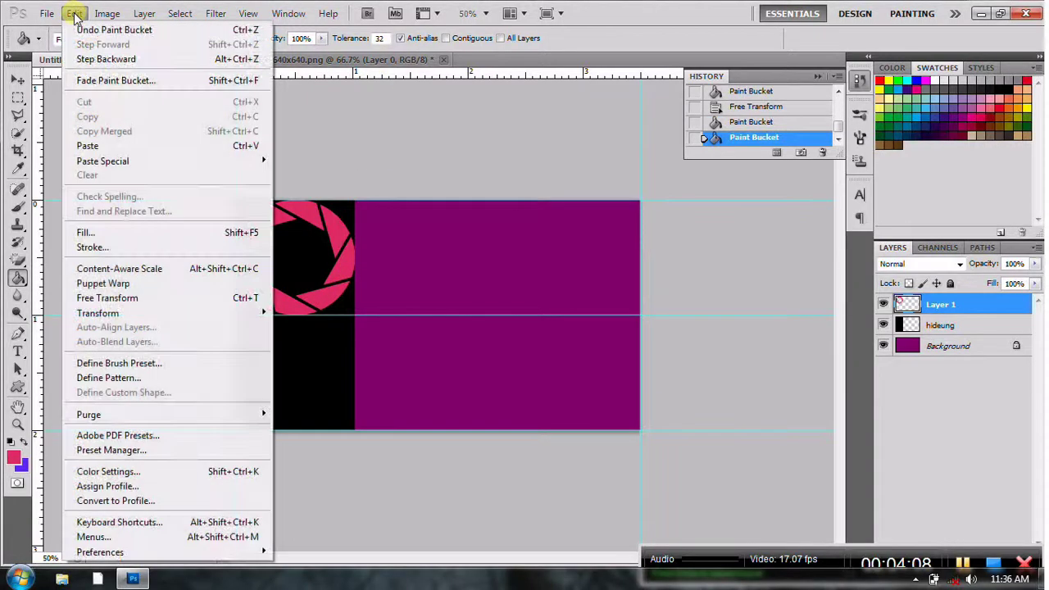
left_click(82, 29)
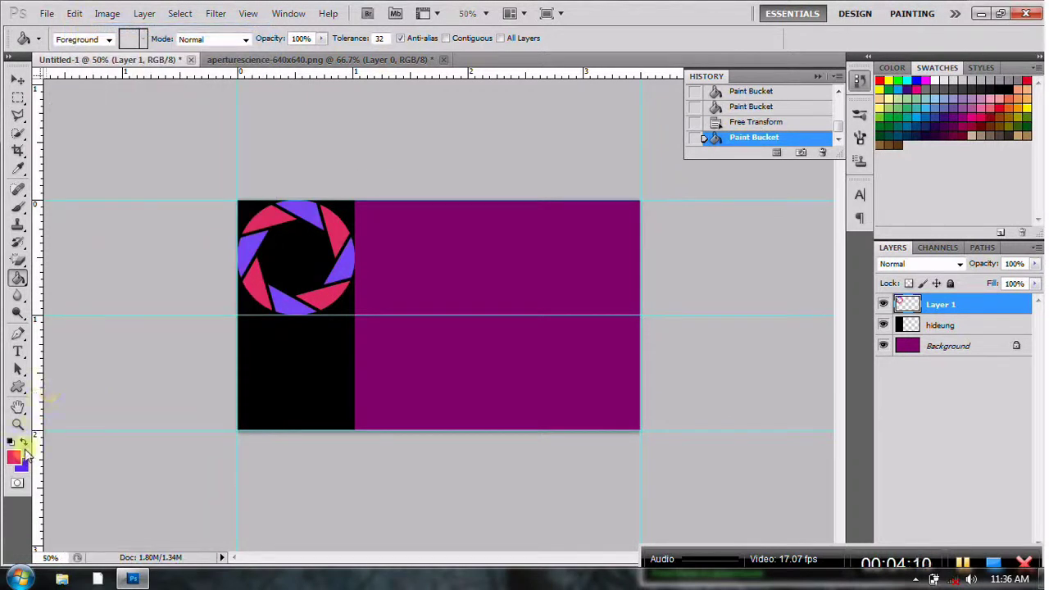
left_click(24, 441)
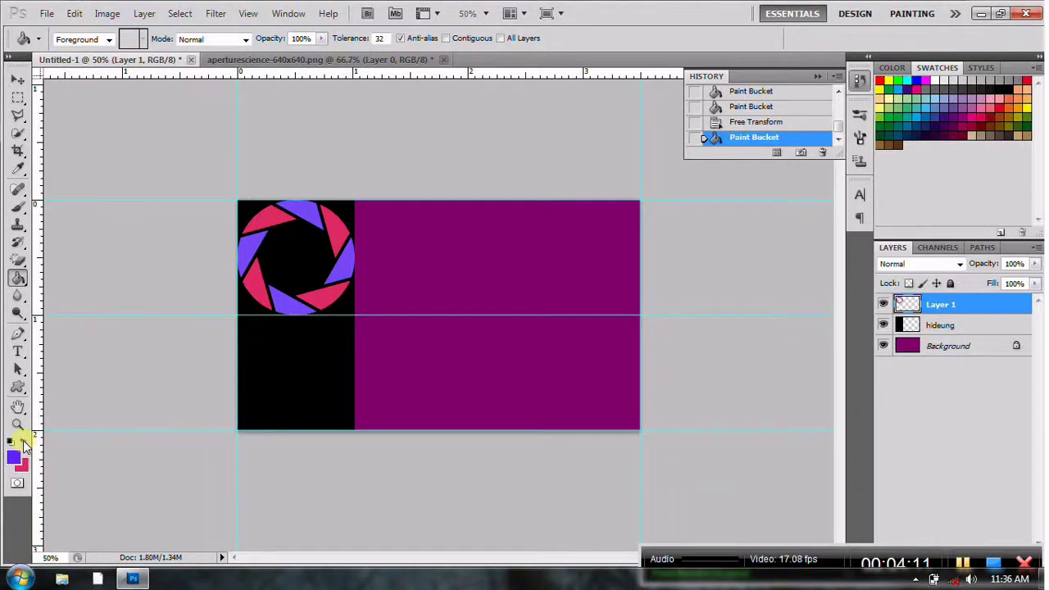
left_click(341, 268)
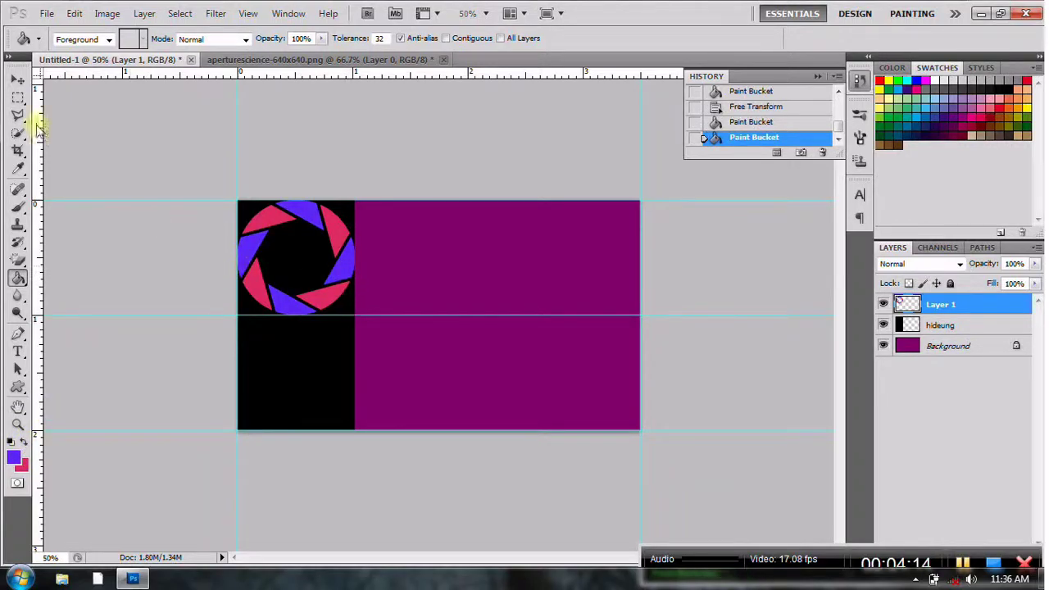
left_click(18, 82)
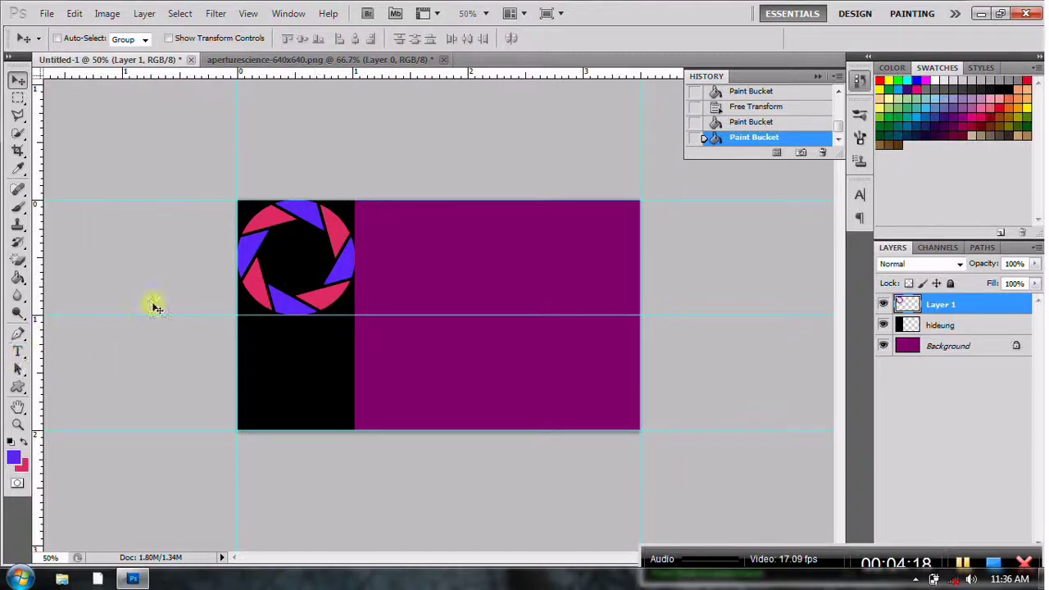
Rename Layer 1 to 'aperture 1' through Layer Properties.
left_click(953, 309)
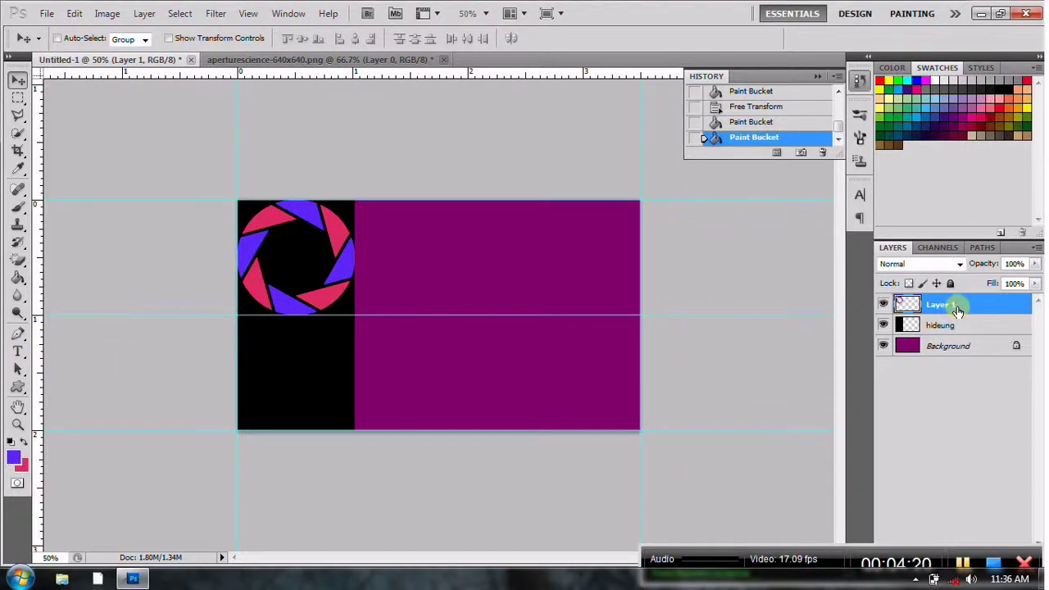
right_click(958, 310)
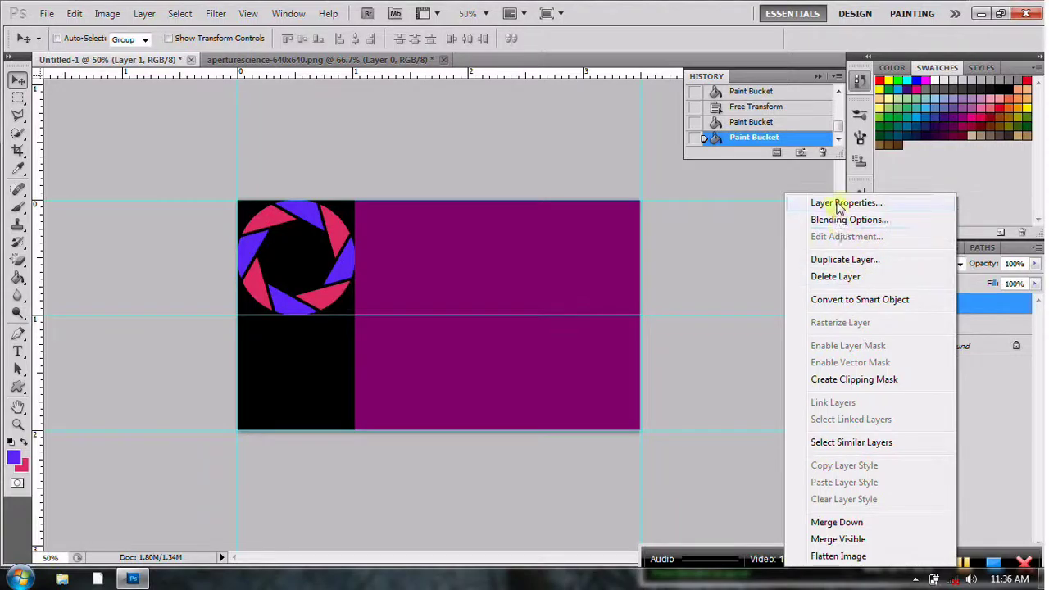
left_click(839, 204)
type("a")
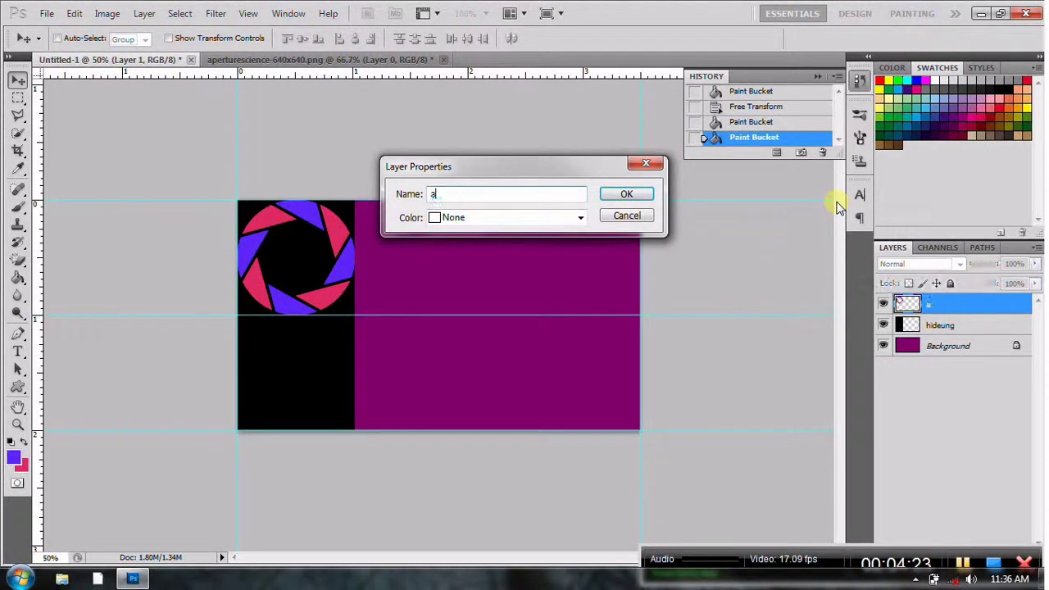
type("perture 1")
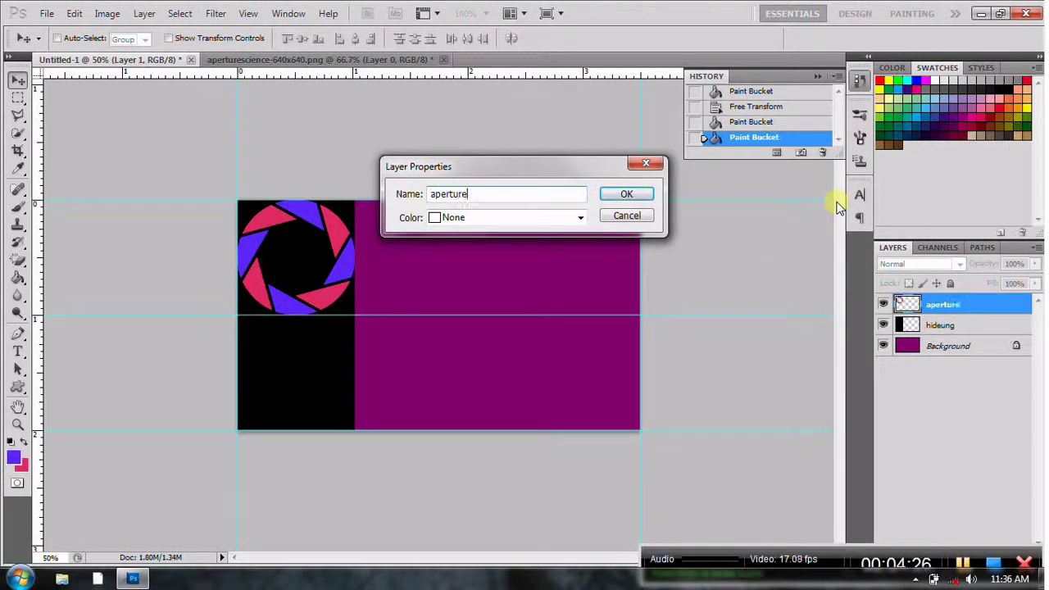
left_click(611, 199)
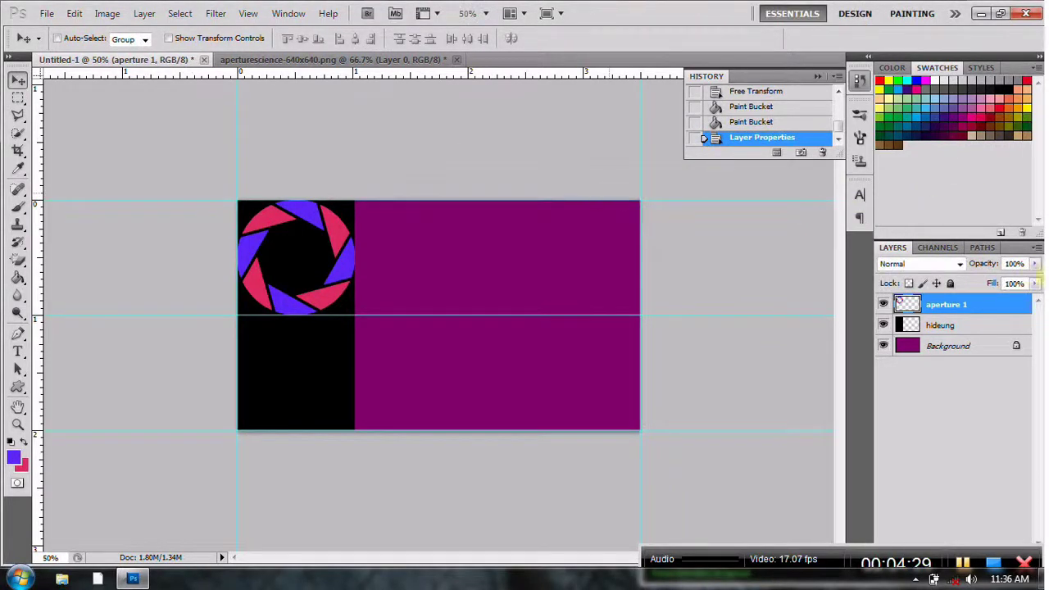
Duplicate the aperture 1 layer as a new layer named 'aperture 2'.
right_click(951, 312)
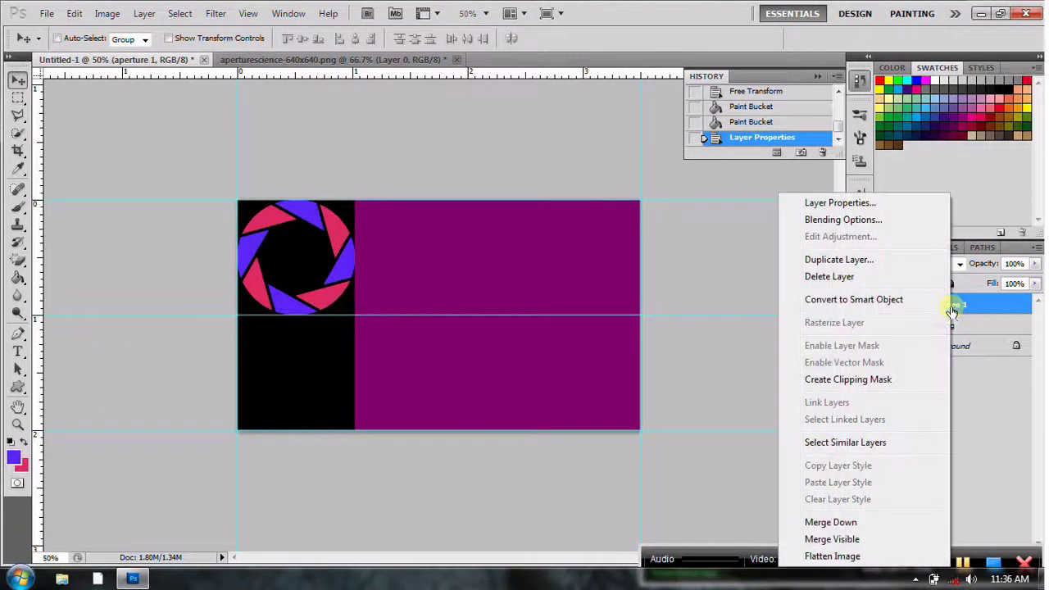
left_click(860, 261)
type("aperture 2")
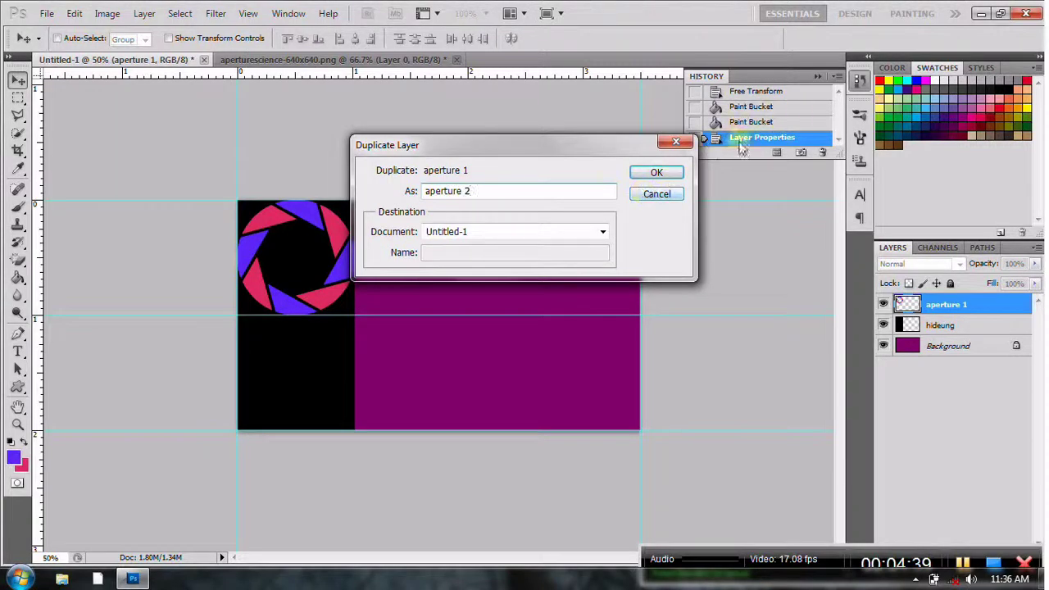
left_click(664, 170)
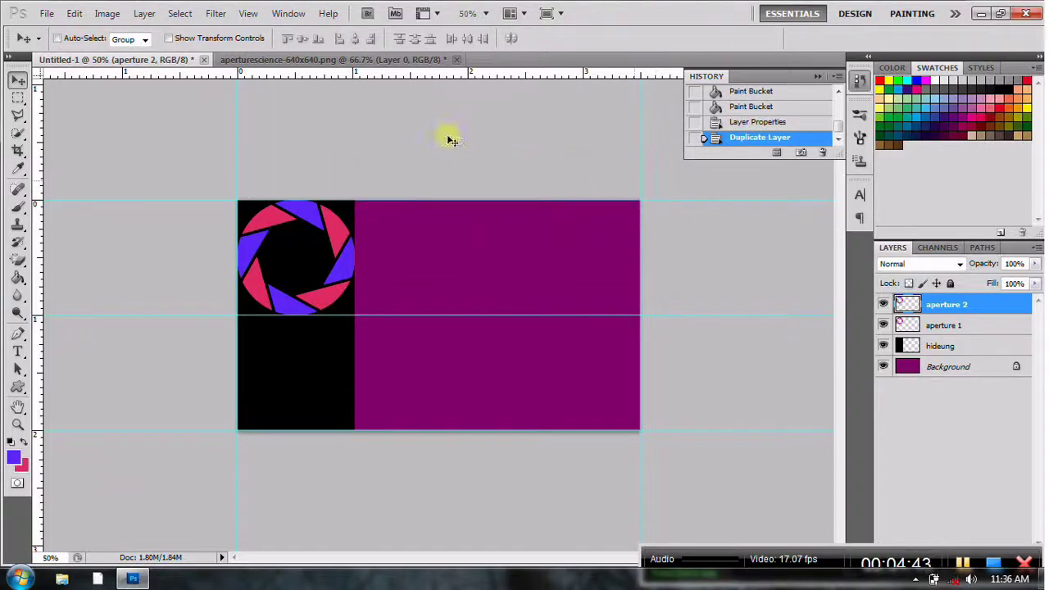
Drag the aperture 2 copy to the bottom edge, stretch it wider, flatten its top, and apply.
mouse_move(348, 258)
left_mouse_down()
mouse_move(464, 398)
mouse_move(464, 435)
mouse_move(457, 448)
mouse_move(451, 441)
mouse_move(459, 450)
left_mouse_up()
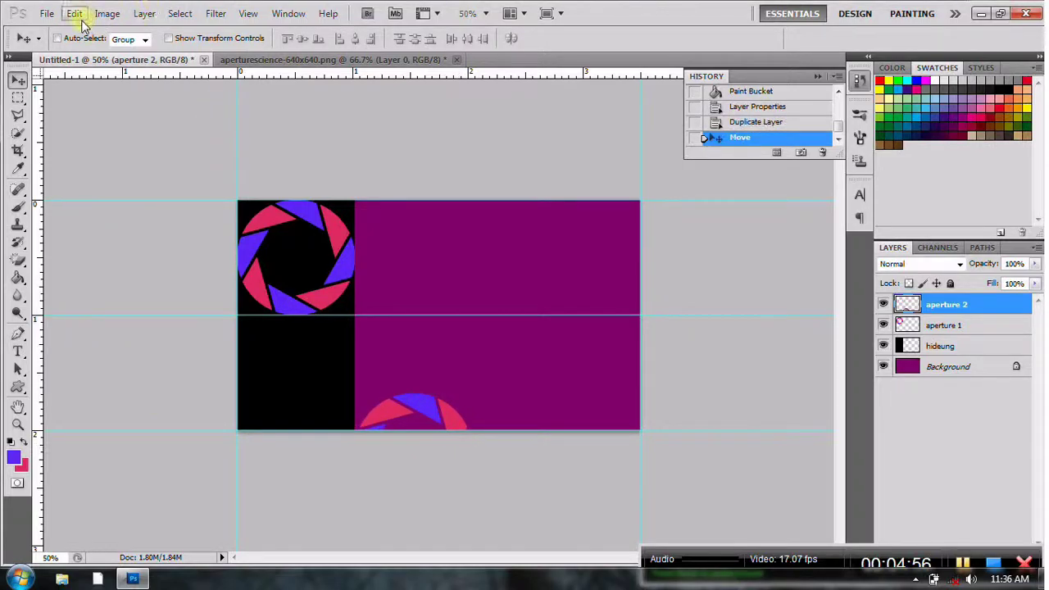
left_click(76, 13)
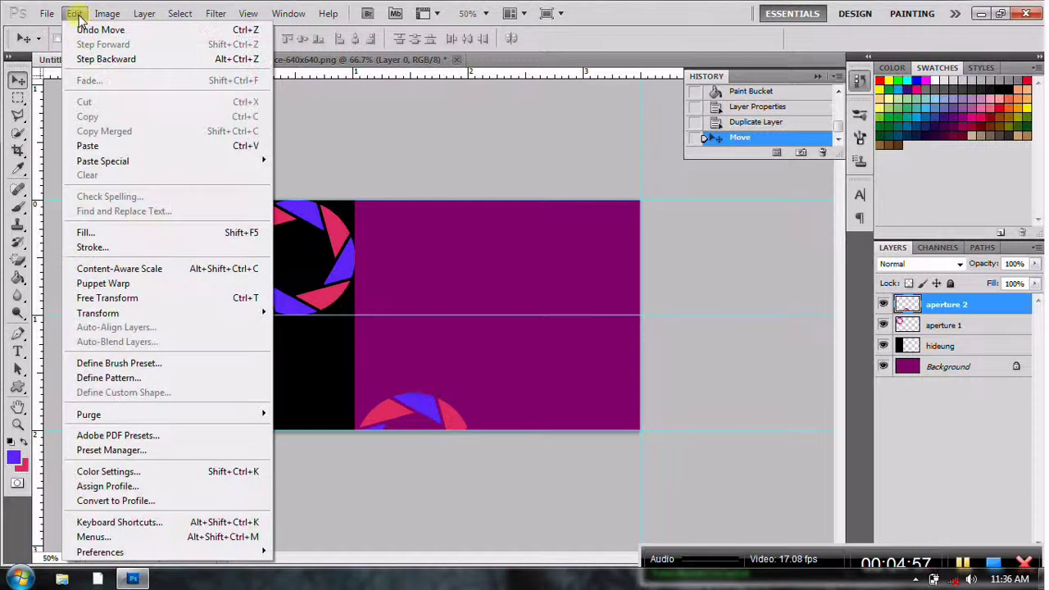
mouse_move(98, 313)
left_click(124, 298)
left_click_drag(473, 454, 642, 458)
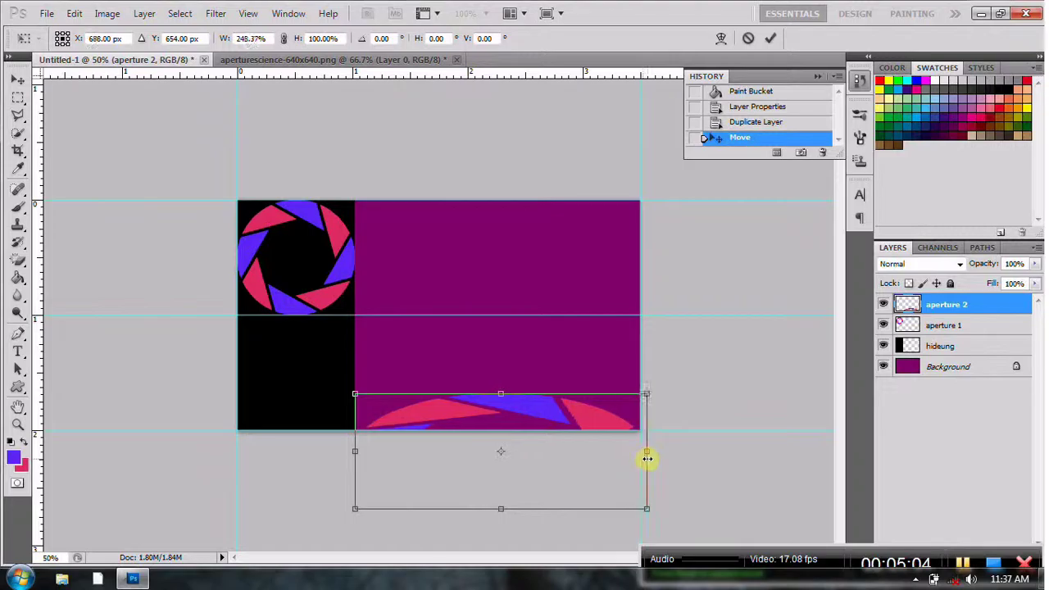
left_click_drag(643, 458, 648, 459)
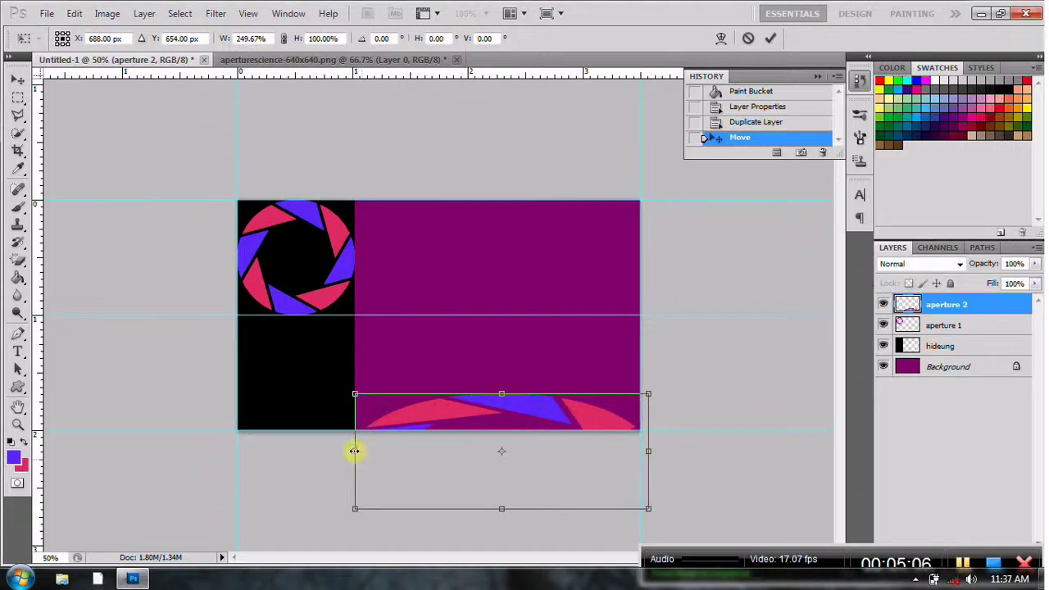
left_click_drag(350, 451, 343, 451)
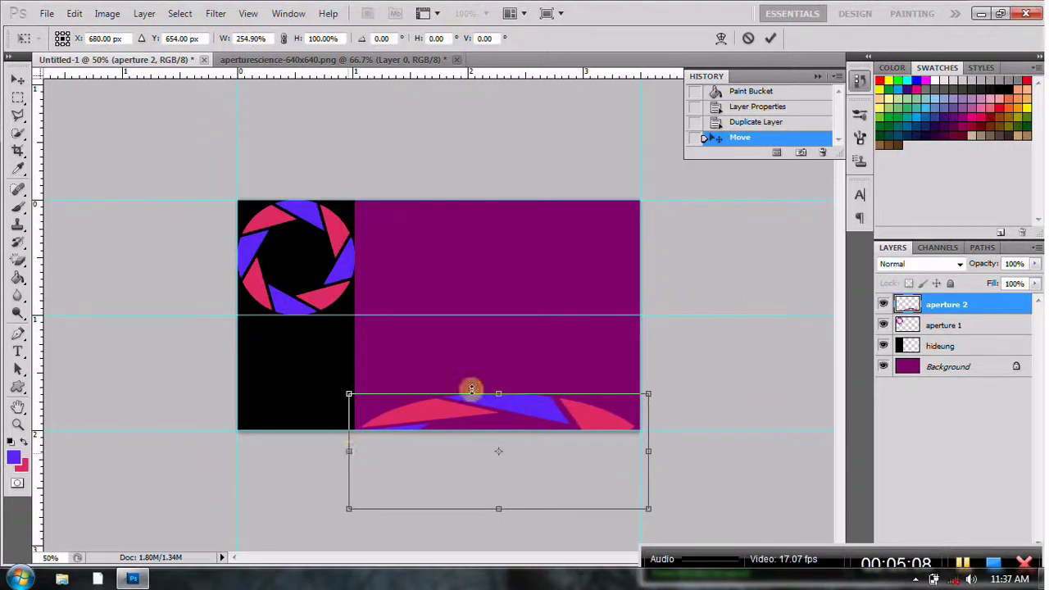
left_click_drag(510, 387, 496, 409)
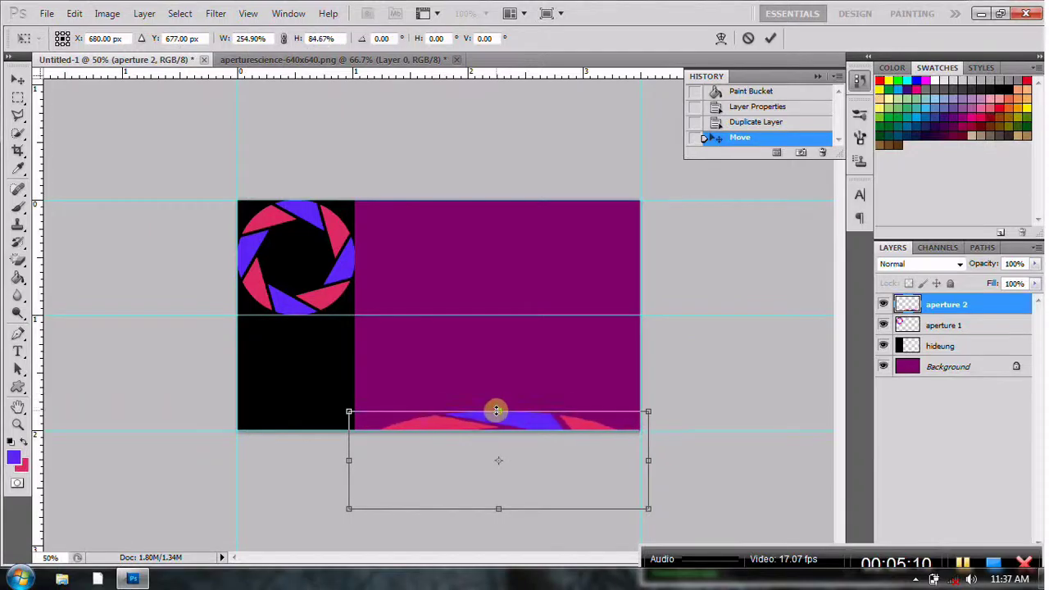
left_click(17, 78)
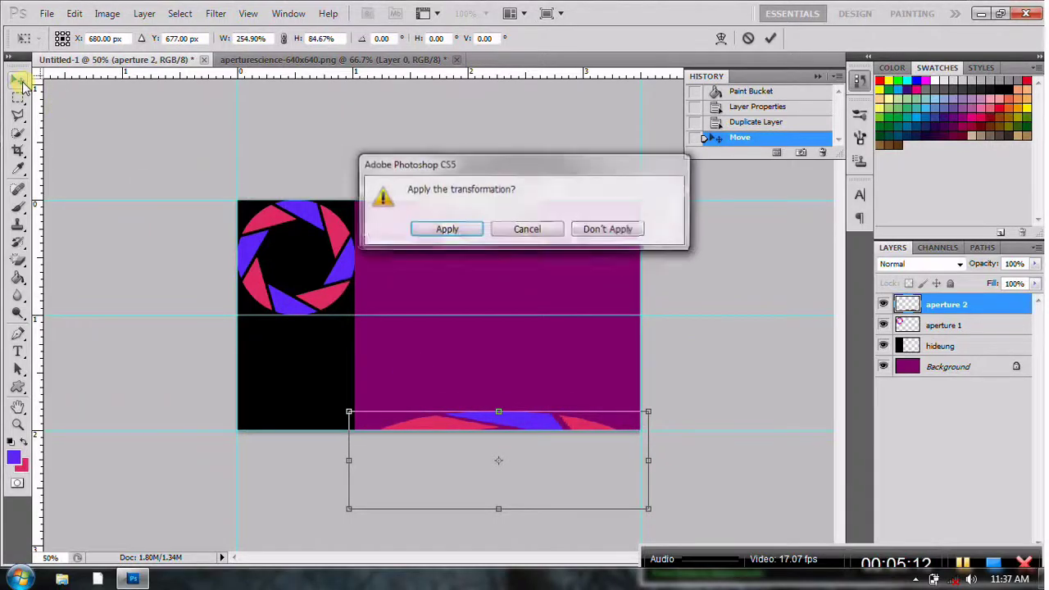
left_click(445, 229)
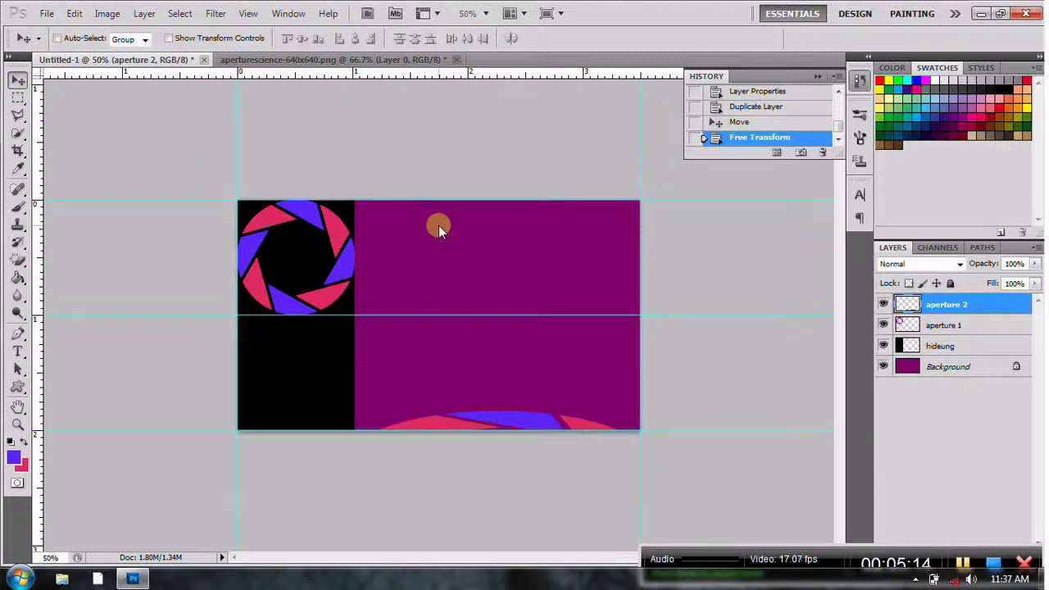
left_click(957, 328)
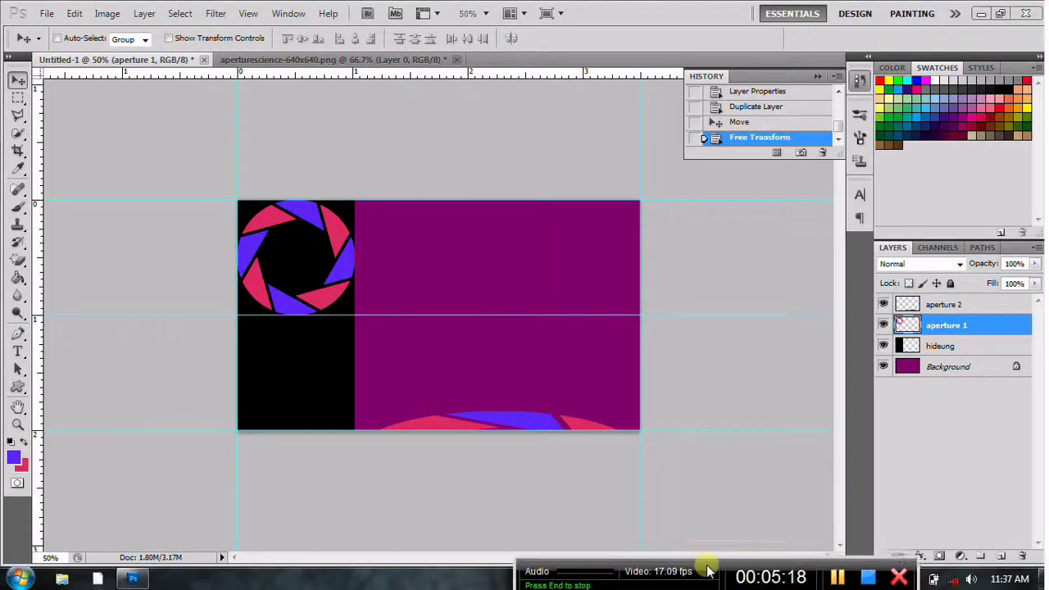
left_click(918, 556)
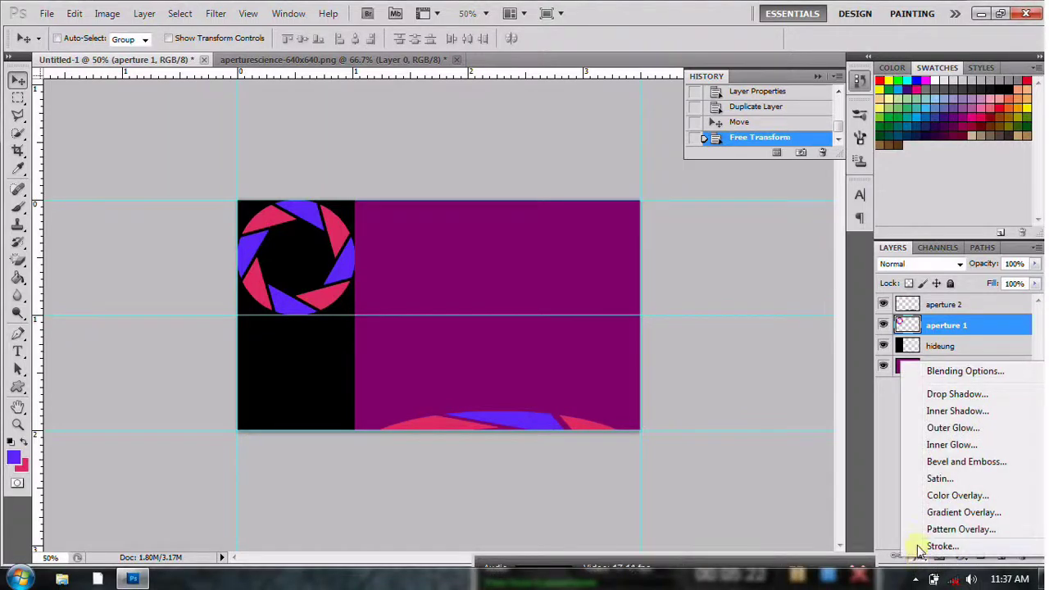
Add Drop Shadow, Inner Shadow, Outer Glow, Inner Glow and contoured Bevel and Emboss to aperture 1.
left_click(956, 394)
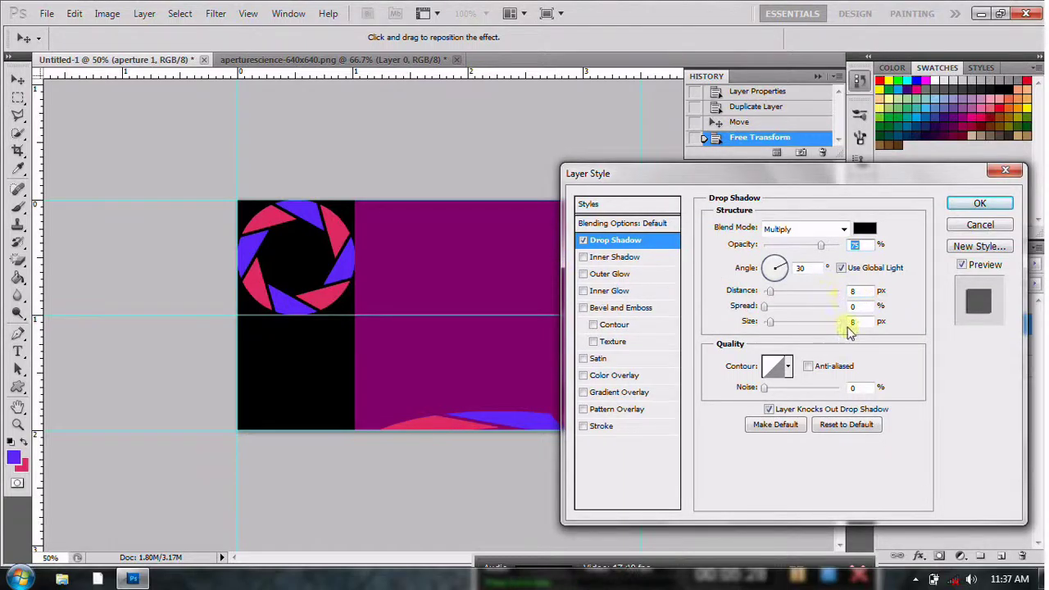
left_click(584, 257)
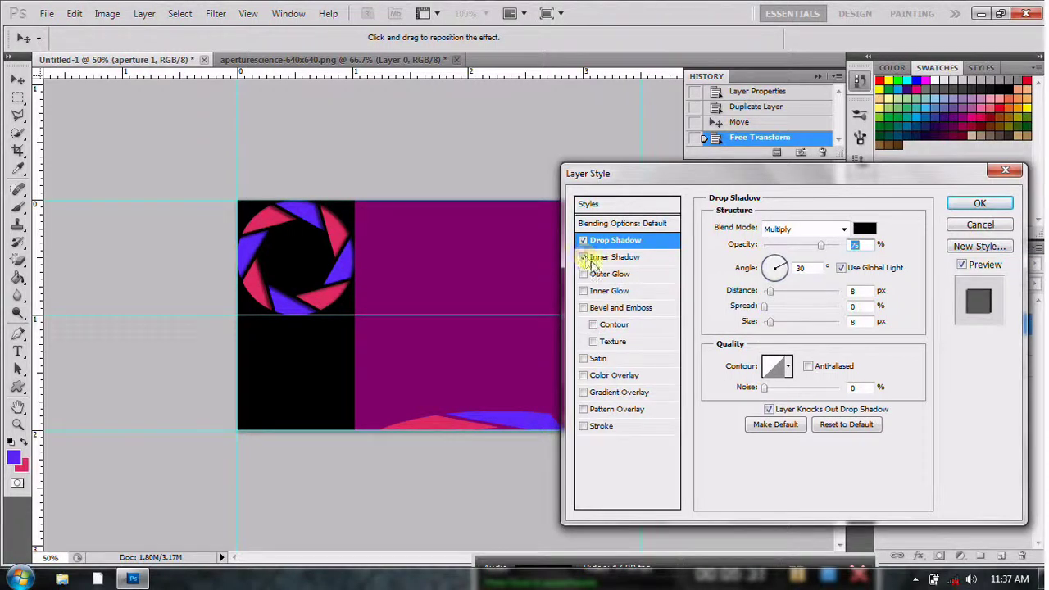
left_click(584, 273)
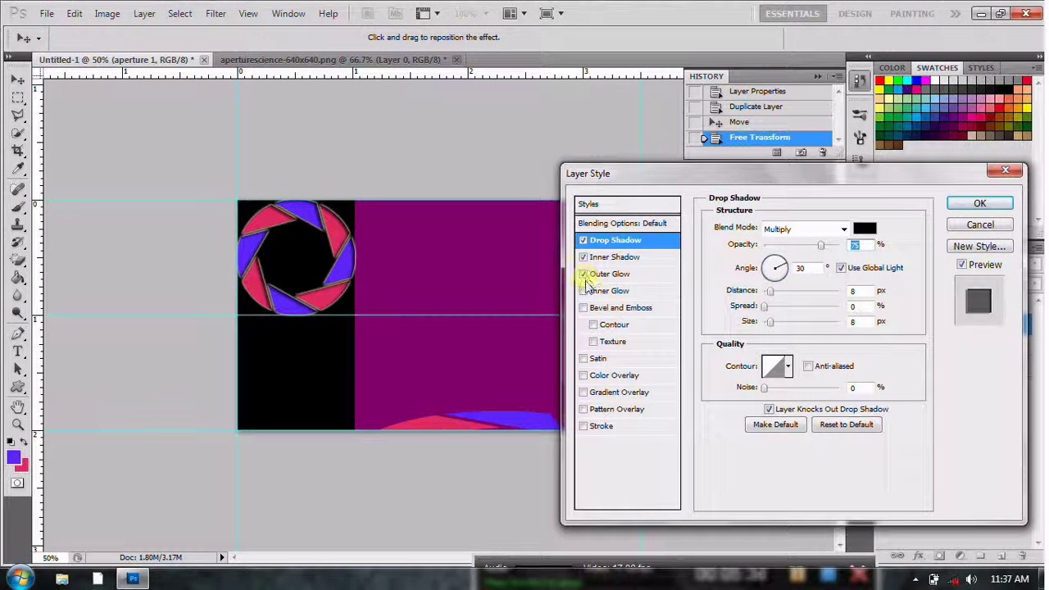
left_click(584, 291)
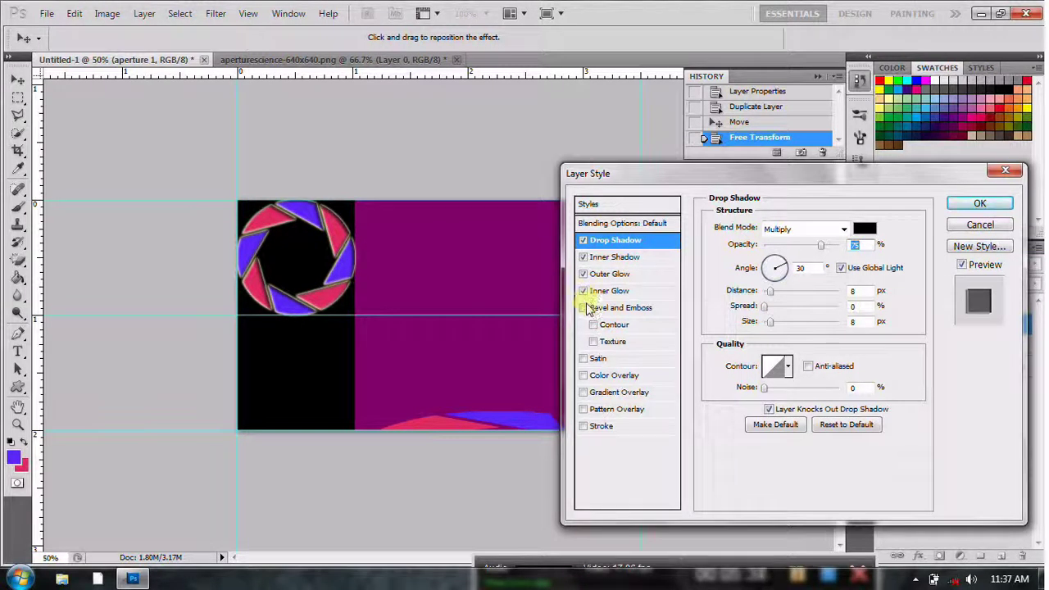
left_click(583, 307)
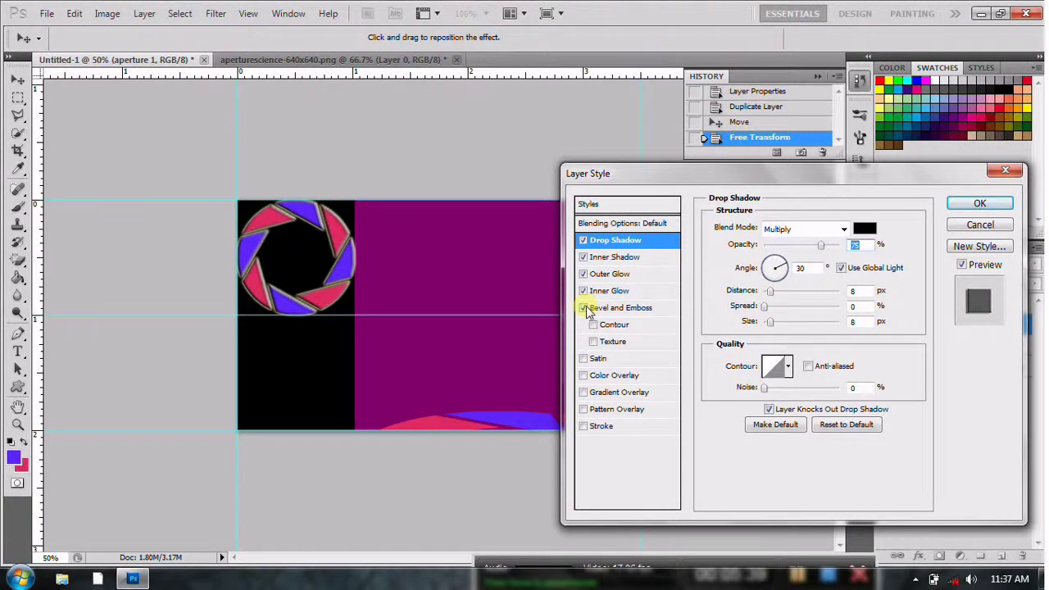
left_click(595, 325)
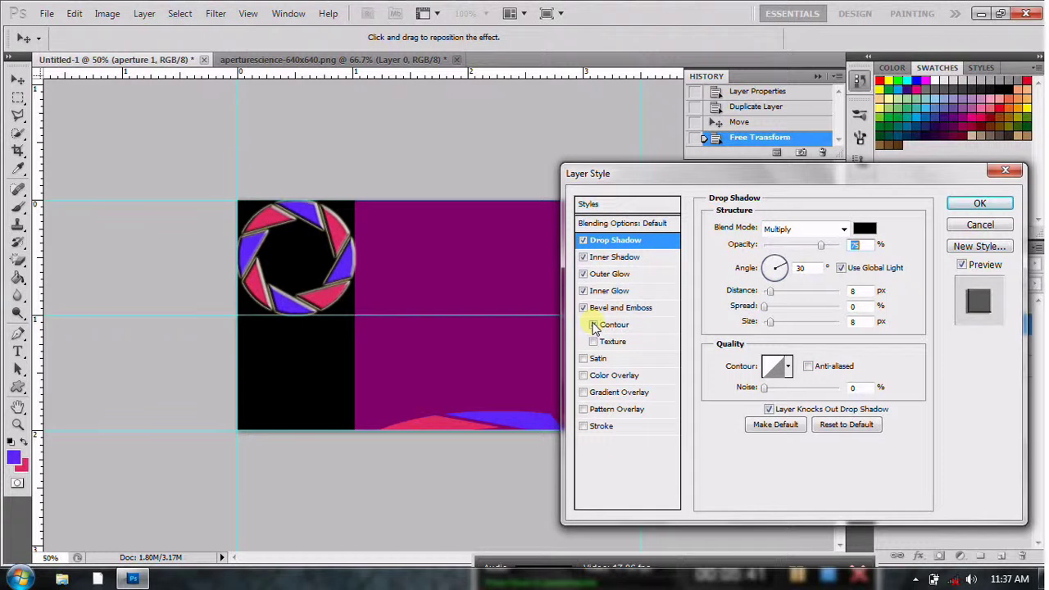
left_click(980, 204)
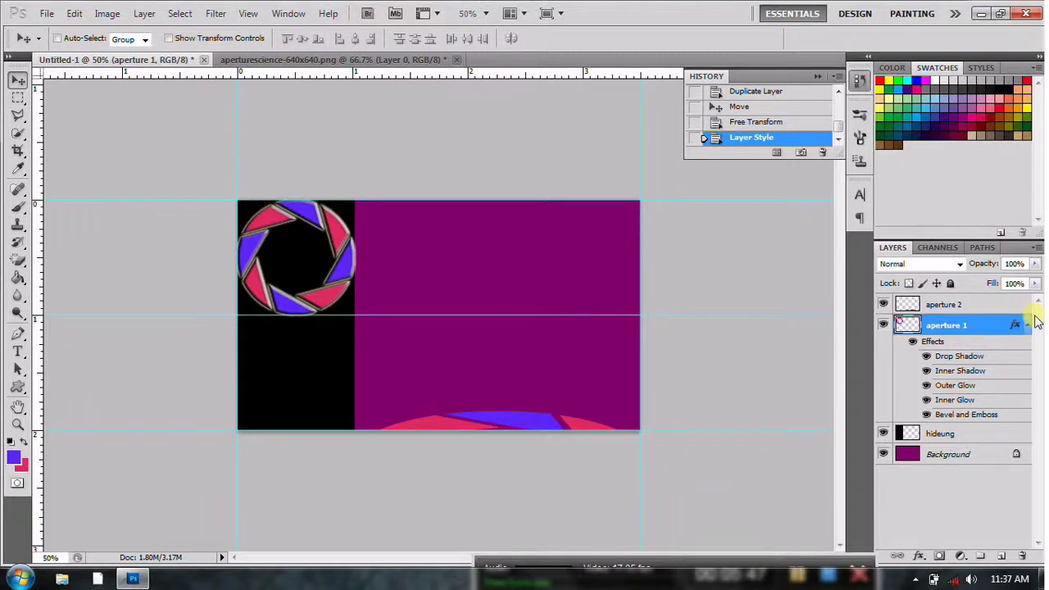
Free Transform the aperture 1 logo, pulling both sides and the top inward, then apply.
left_click(1028, 326)
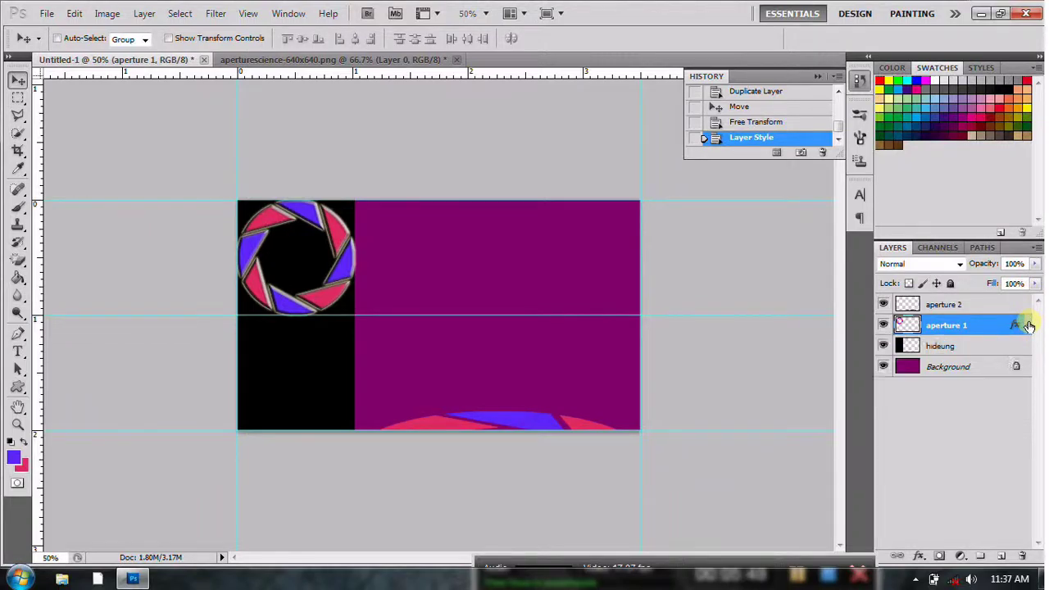
left_click(74, 14)
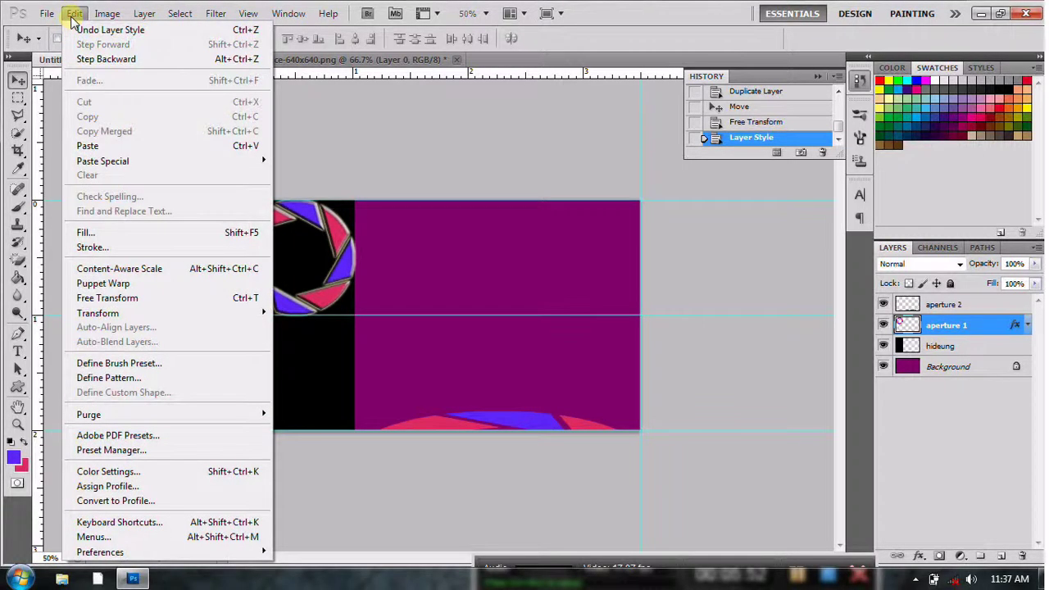
left_click(119, 298)
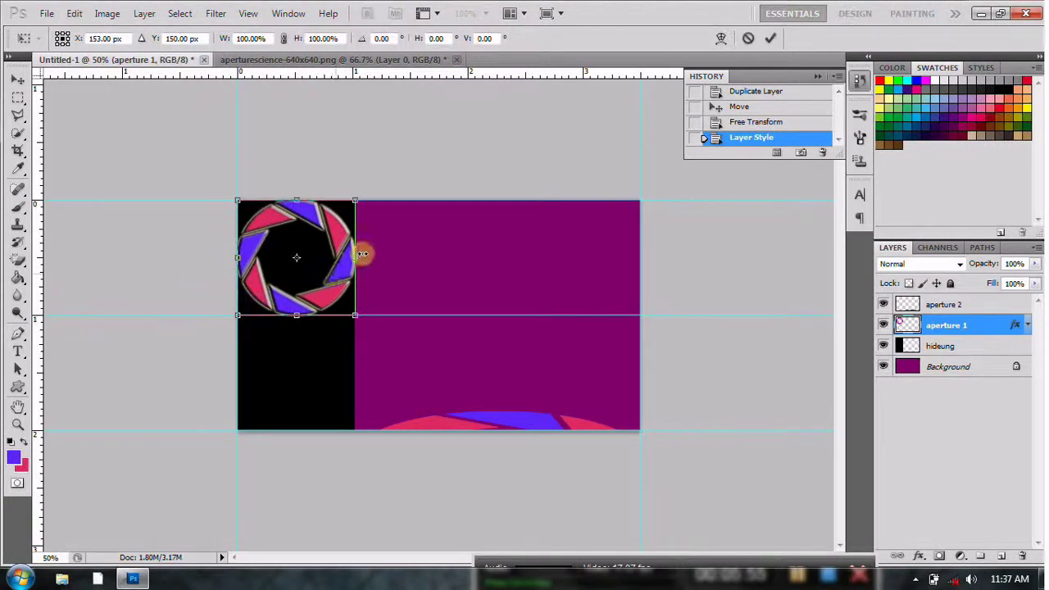
left_click_drag(362, 254, 354, 258)
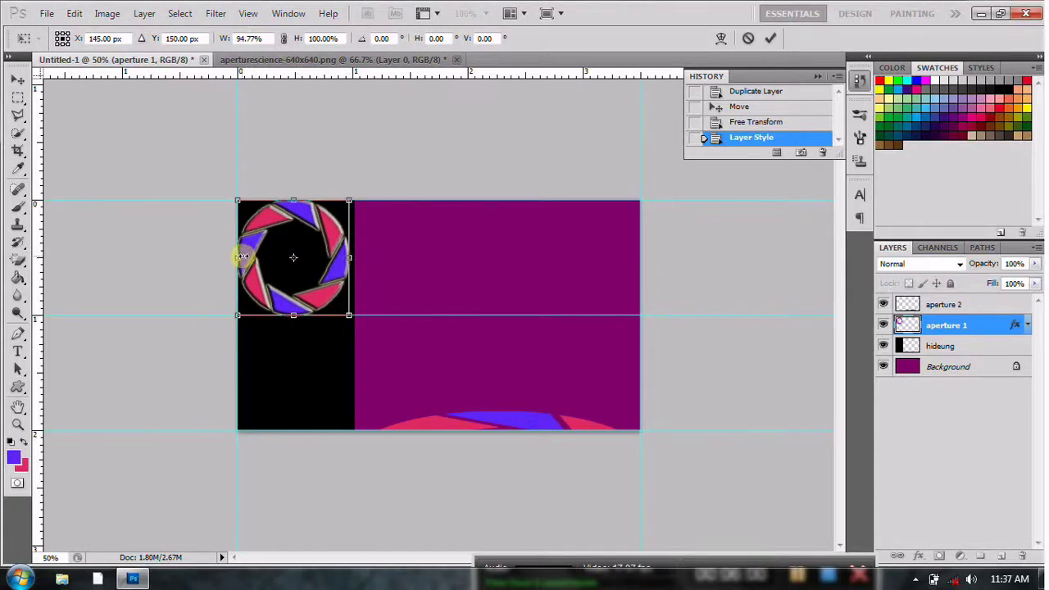
left_click_drag(247, 256, 247, 254)
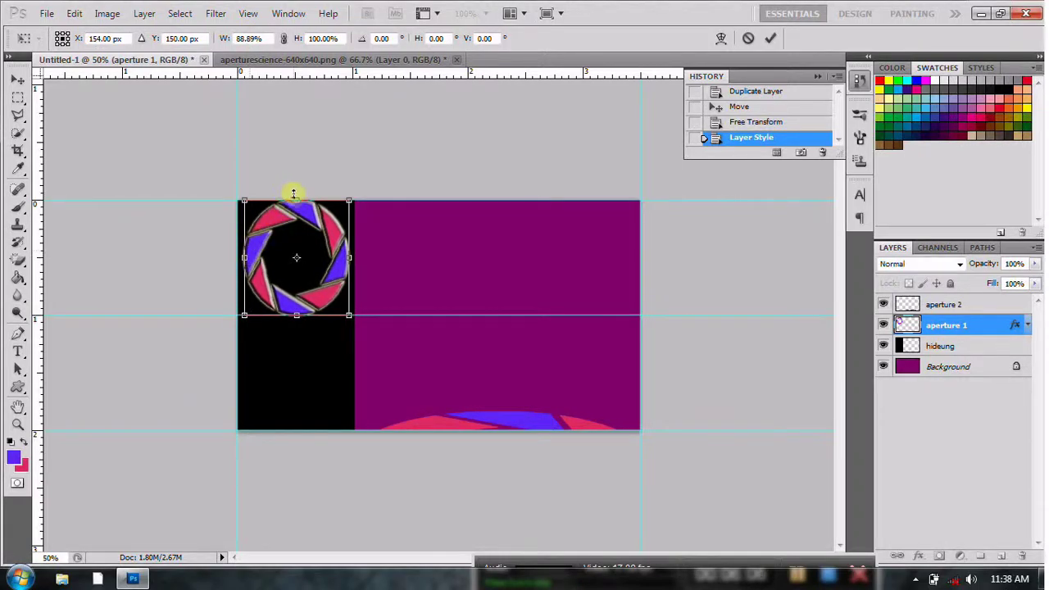
left_click_drag(296, 201, 296, 207)
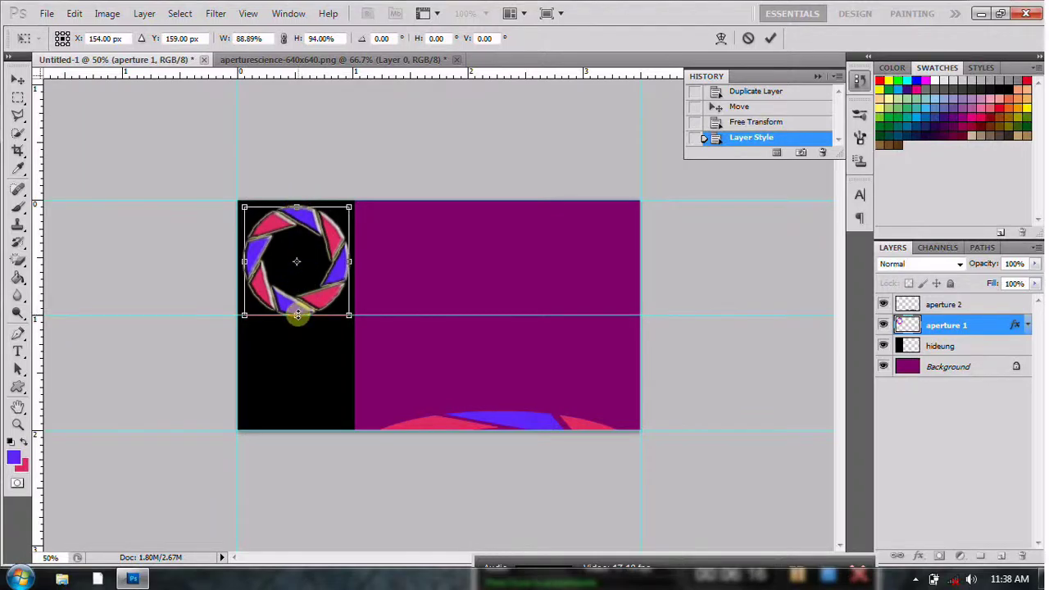
left_click(18, 87)
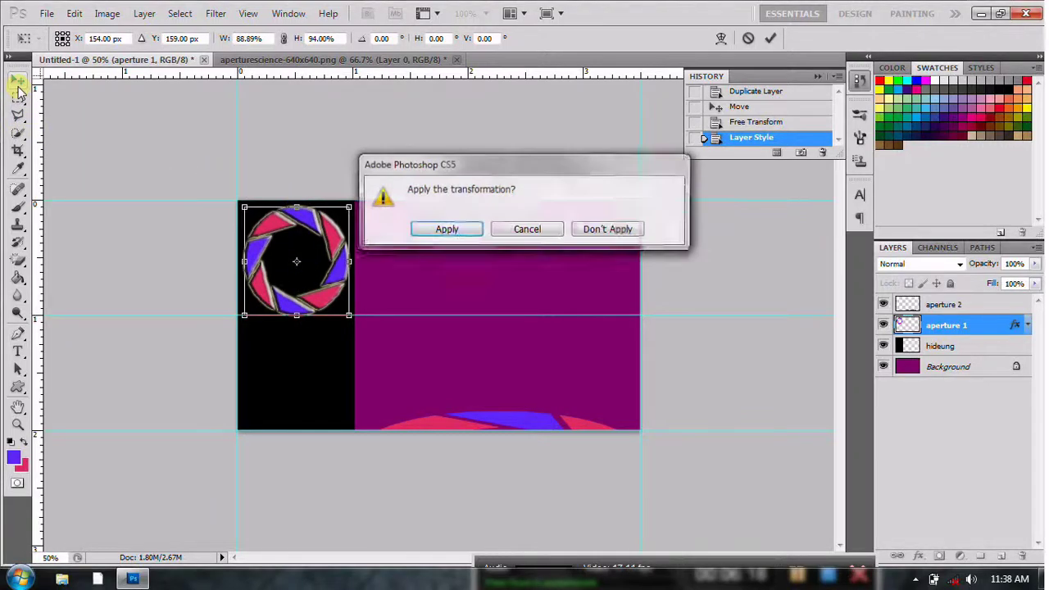
left_click(463, 227)
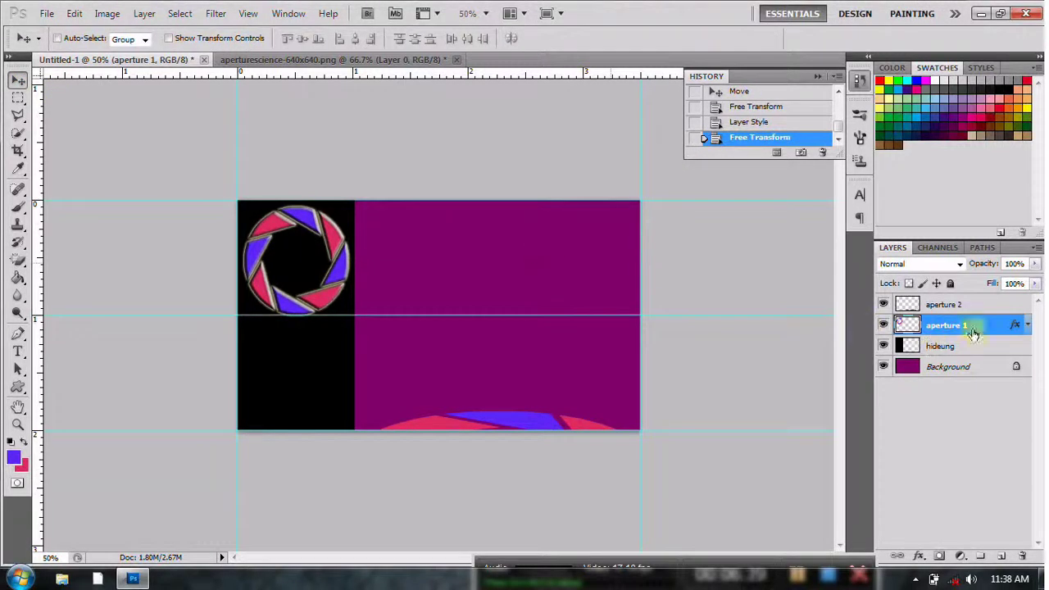
On aperture 2, enable Drop Shadow, Inner Shadow, Inner Glow, and Bevel and Emboss with Contour.
left_click(994, 306)
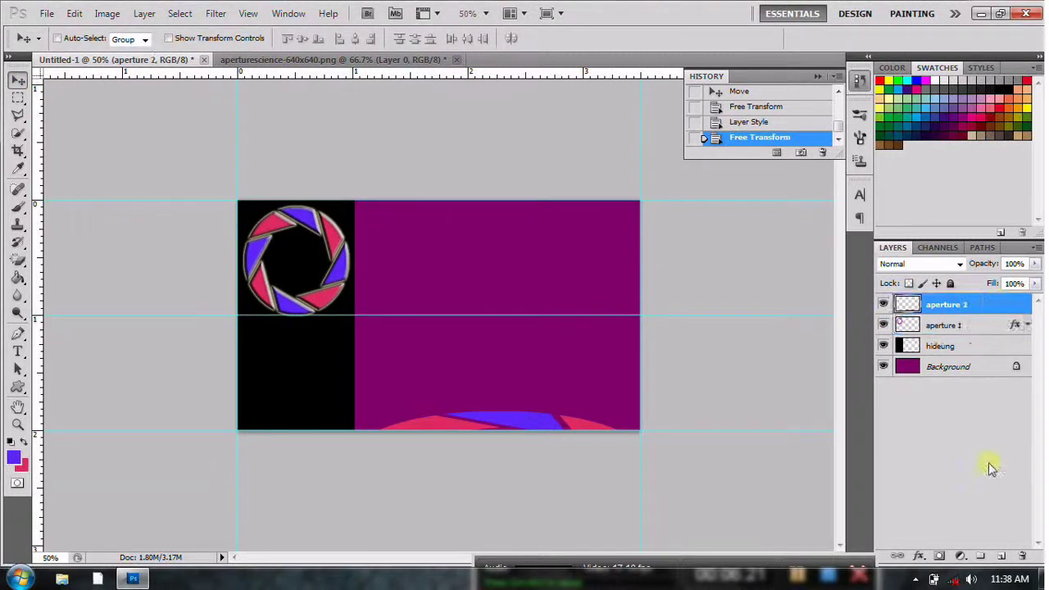
left_click(918, 558)
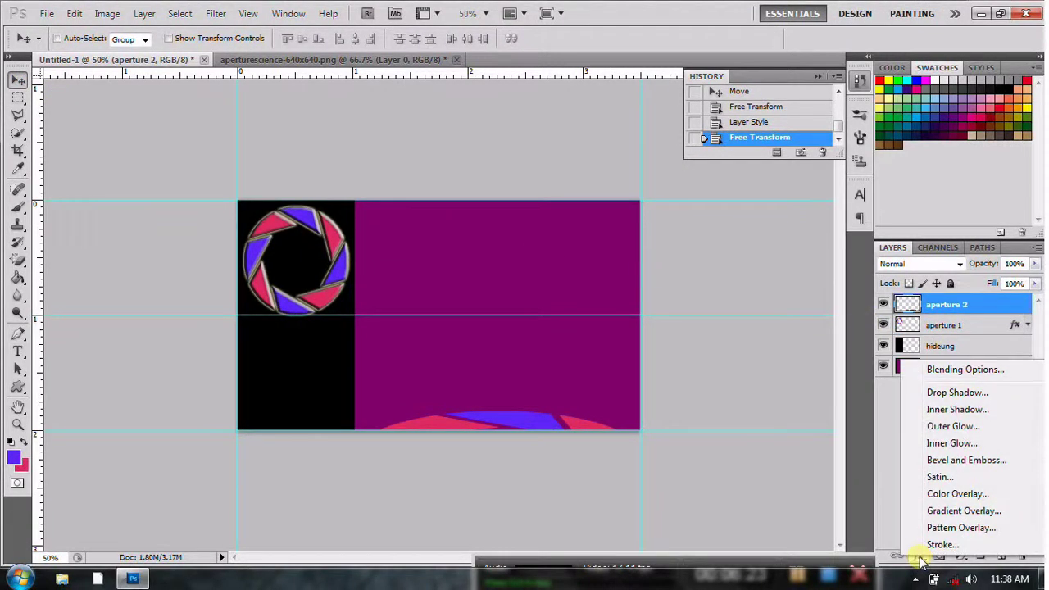
left_click(931, 394)
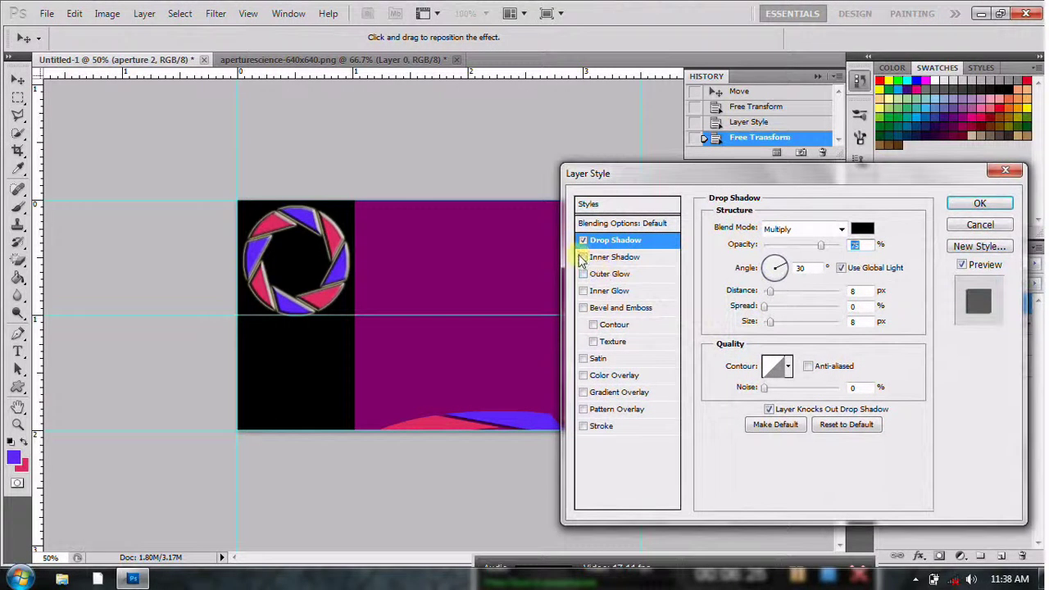
left_click(583, 257)
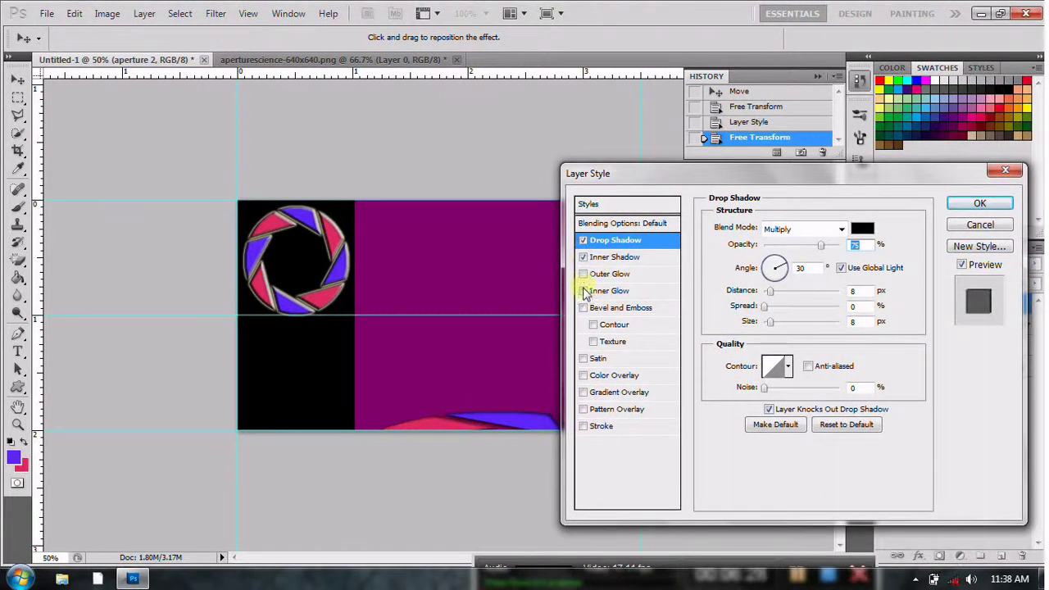
left_click(583, 291)
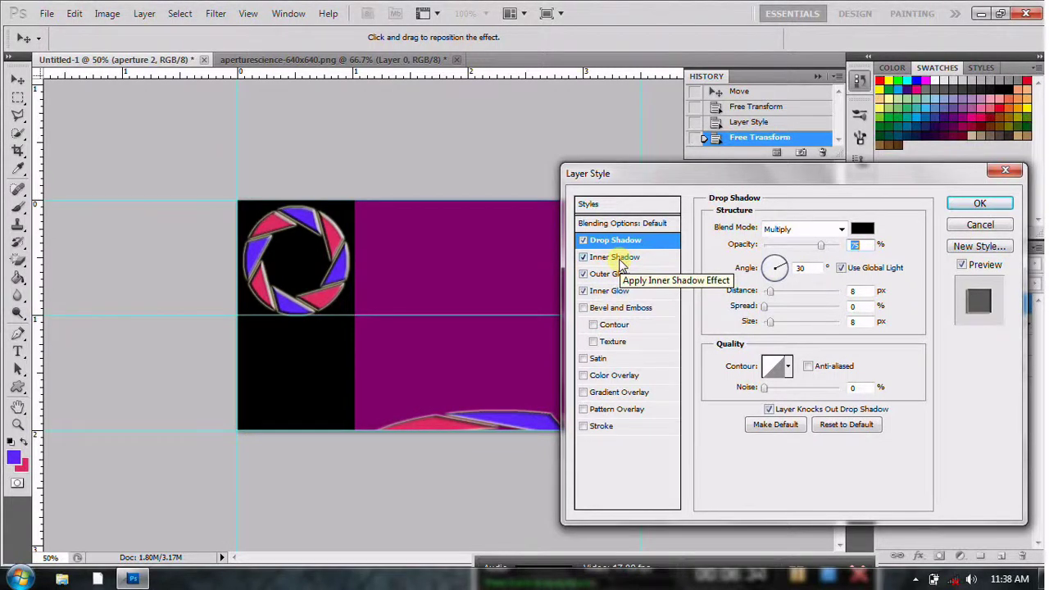
left_click(584, 308)
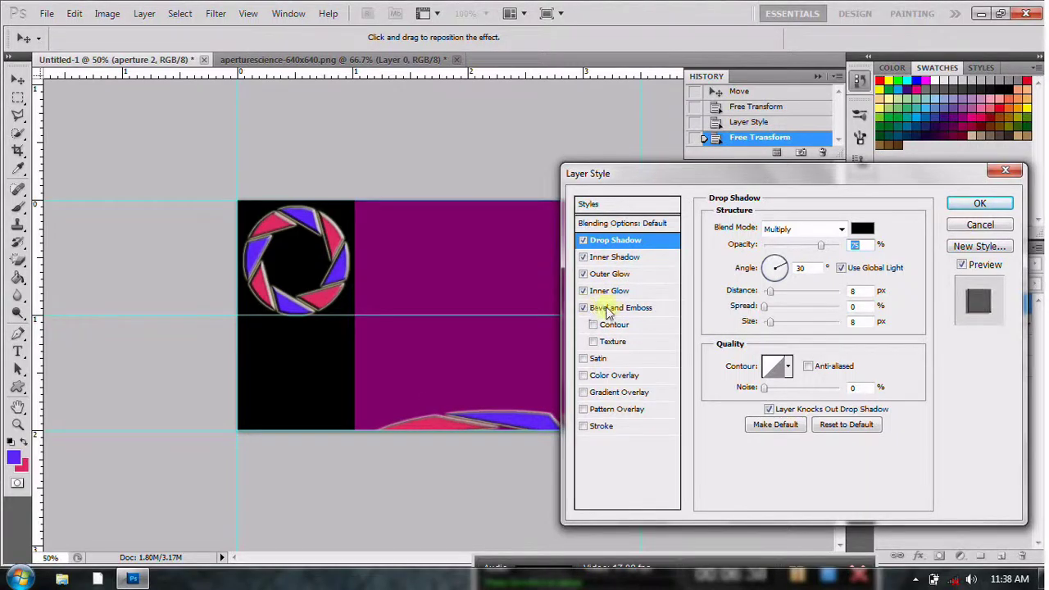
left_click(616, 310)
left_click(616, 295)
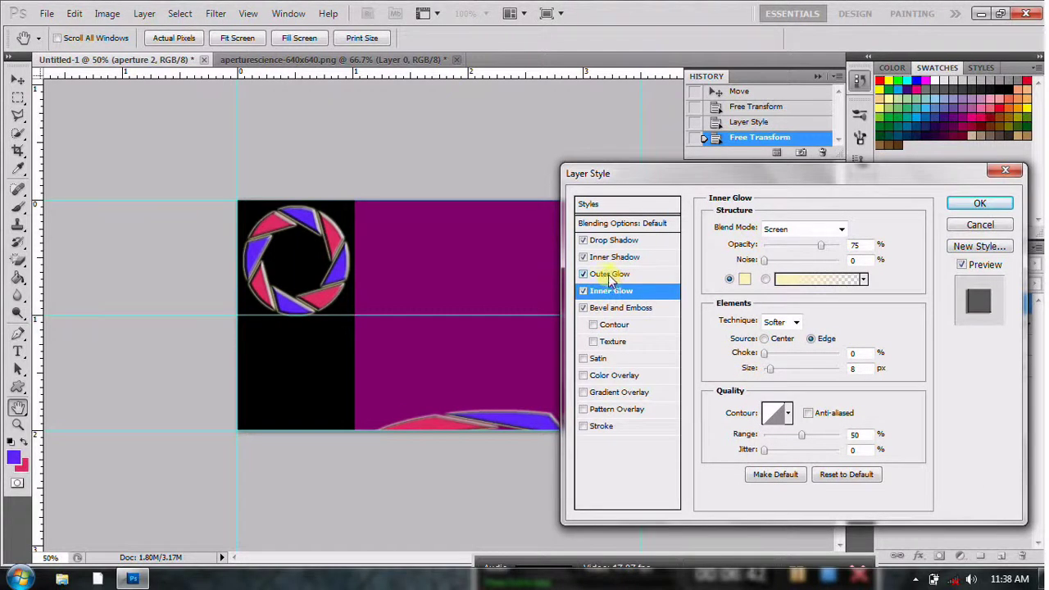
left_click(594, 326)
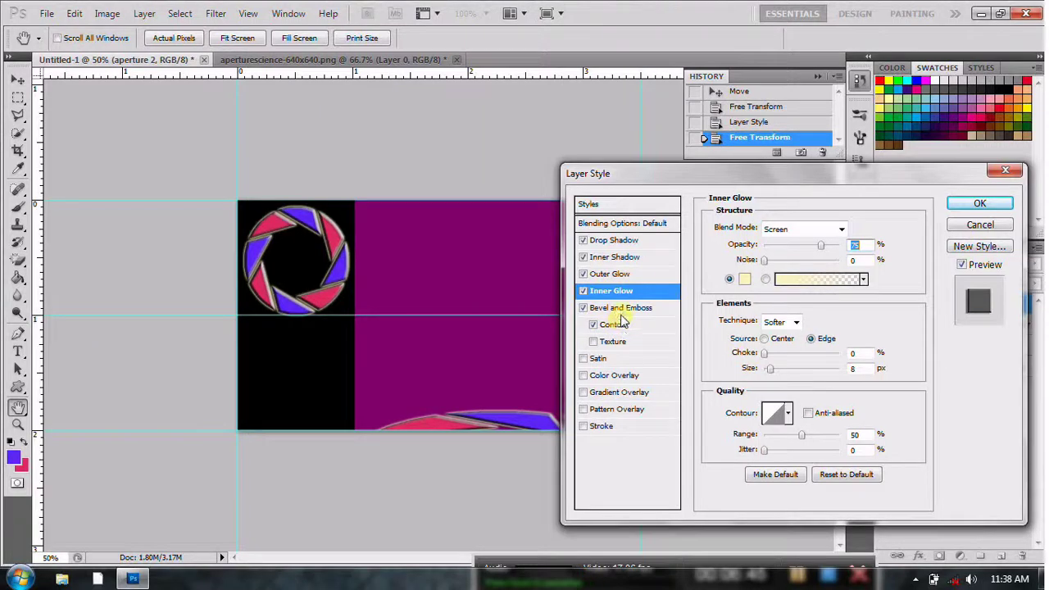
Review the shadow, glow and bevel settings for the arc and confirm the styles.
left_click(615, 242)
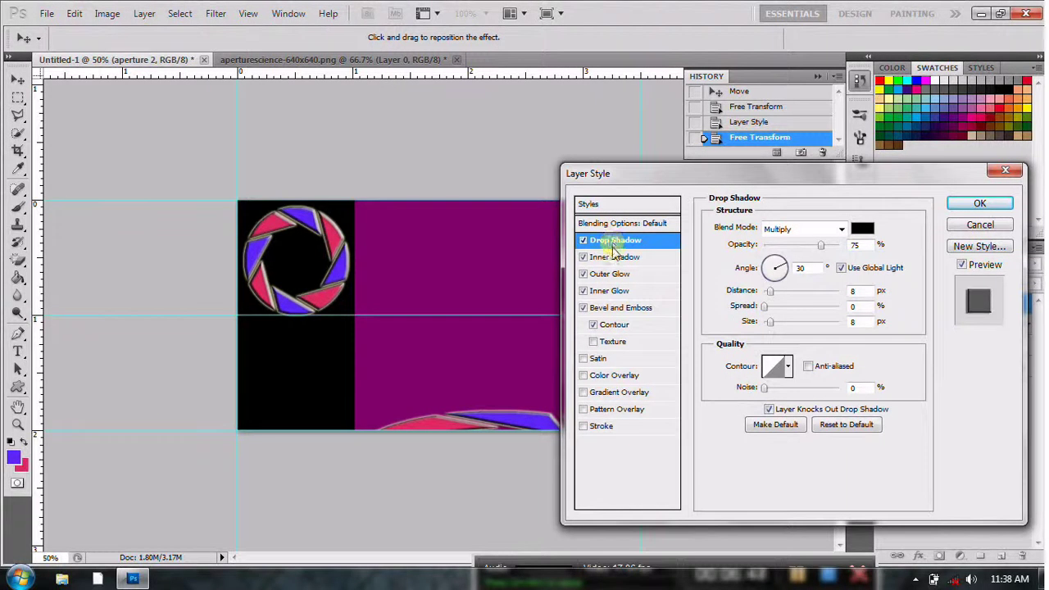
left_click(615, 259)
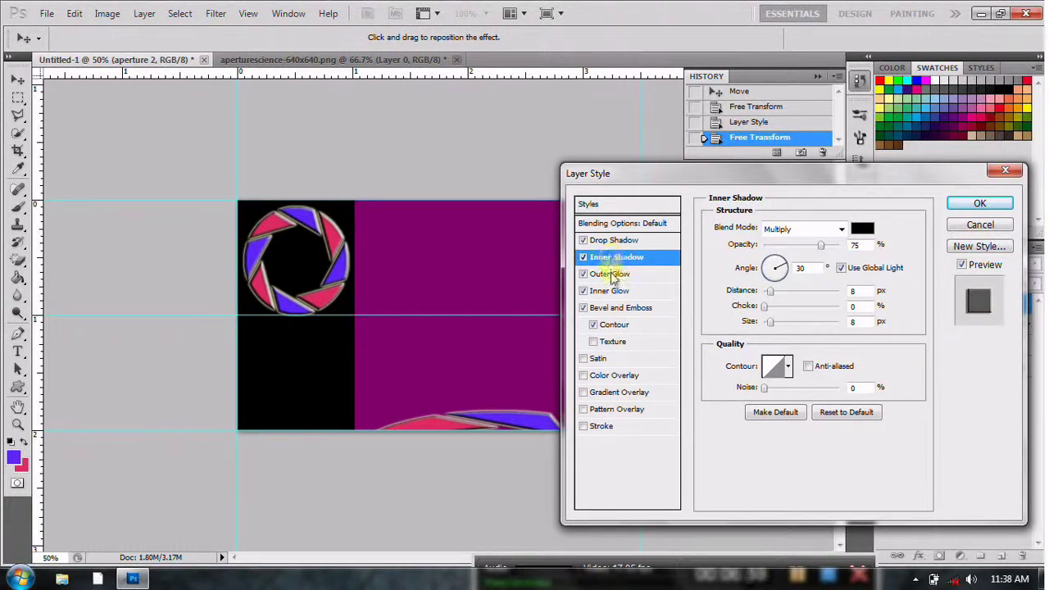
left_click(611, 277)
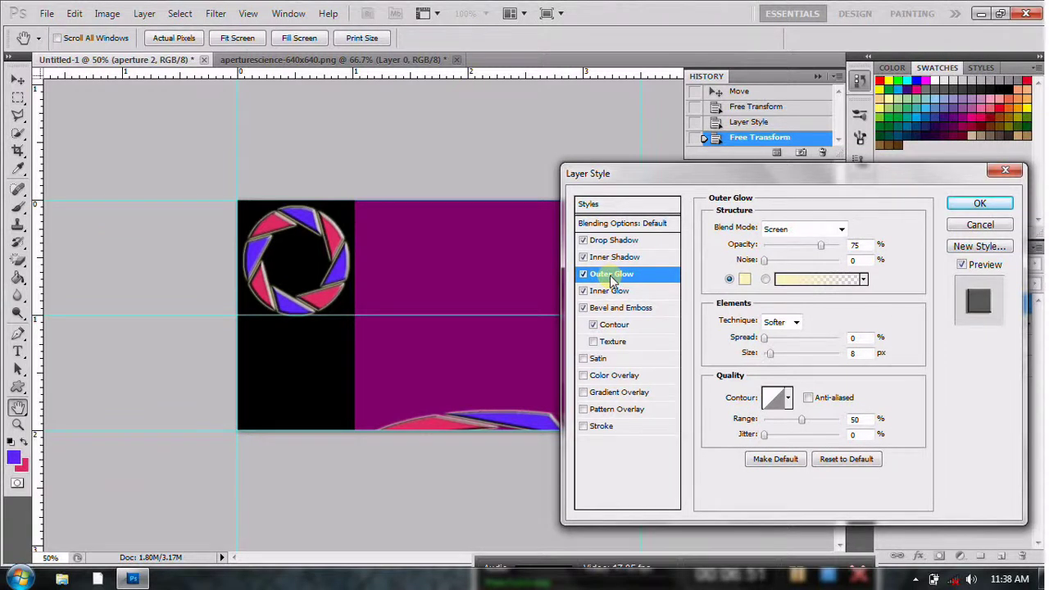
left_click(610, 293)
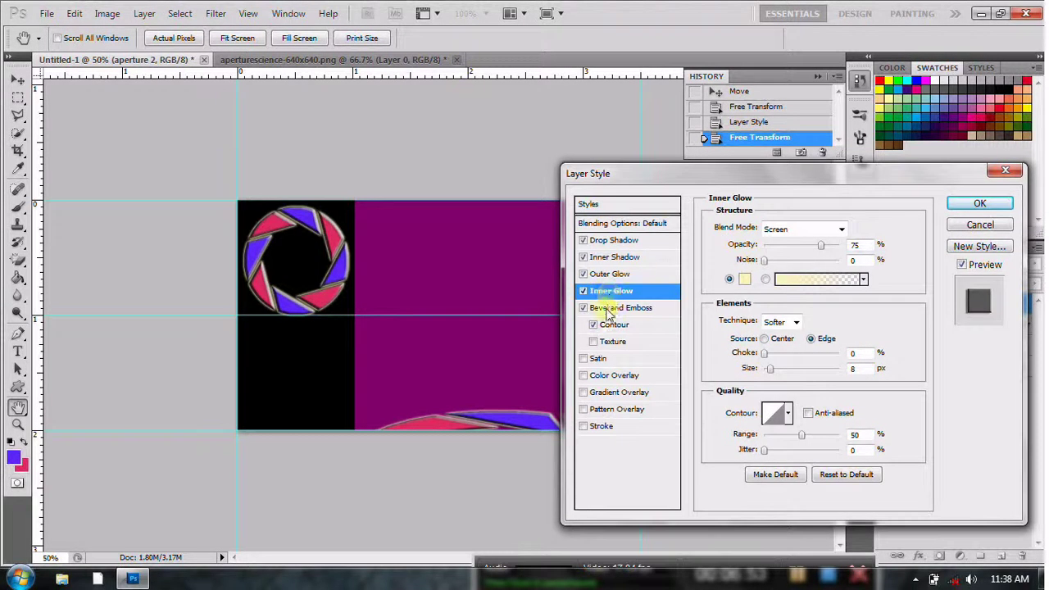
left_click(611, 309)
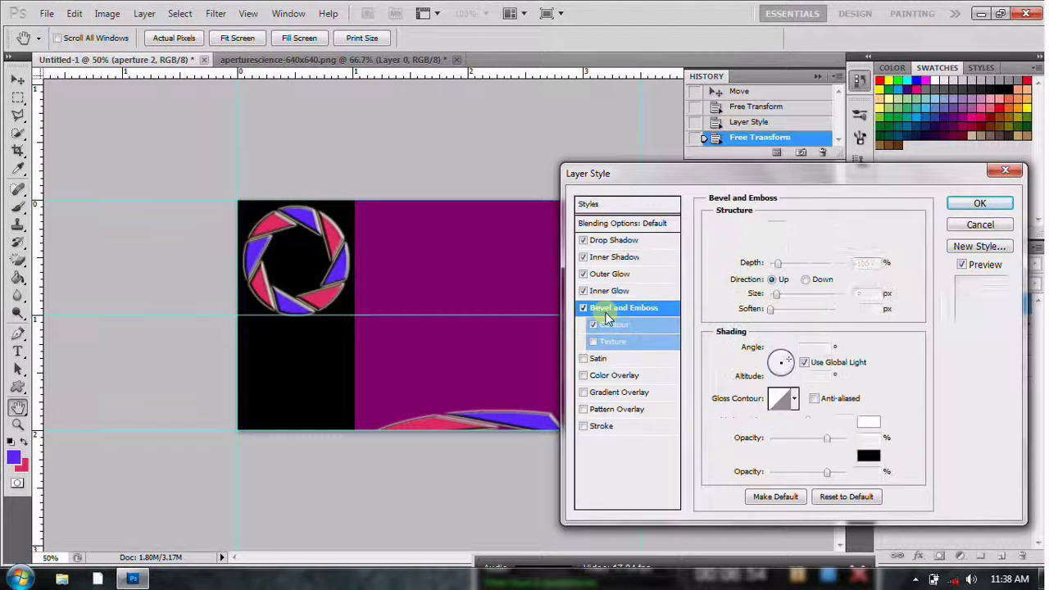
left_click(996, 210)
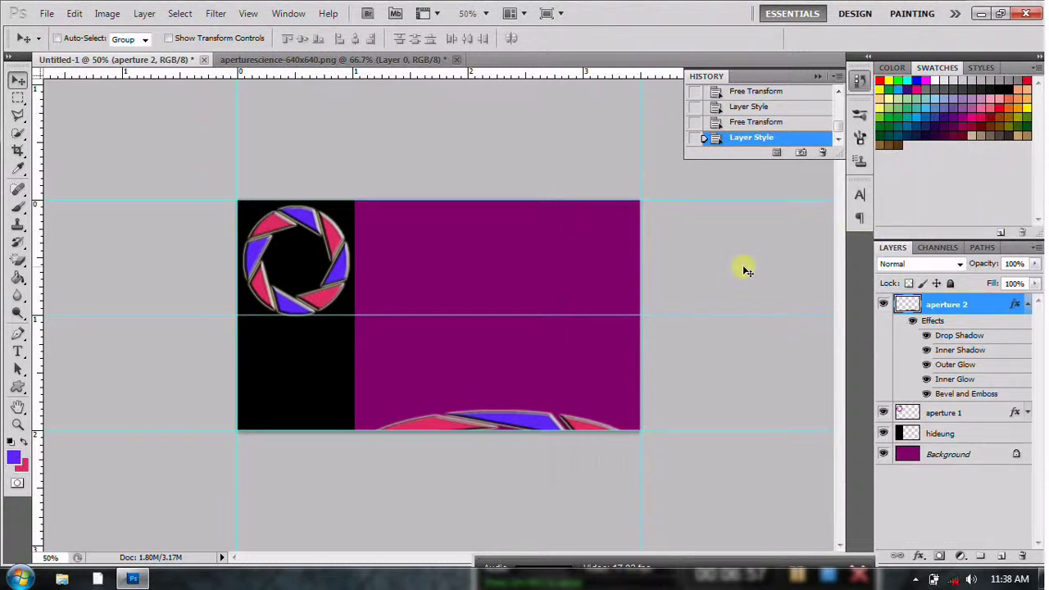
Duplicate aperture 2 as 'aperture 3' and drag the copy up to the card's top edge.
left_click(1028, 304)
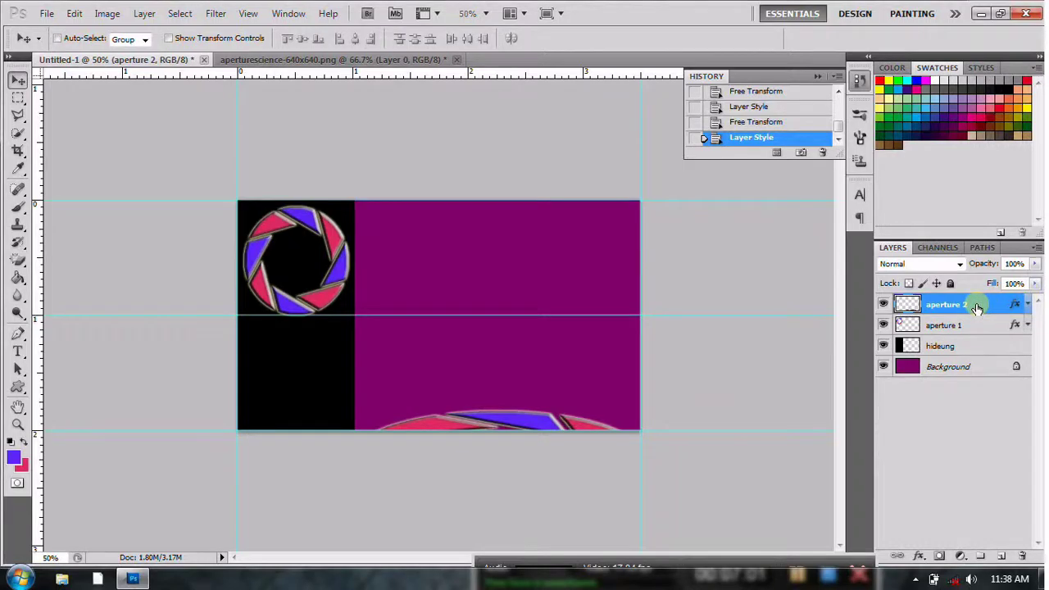
right_click(976, 307)
left_click(888, 262)
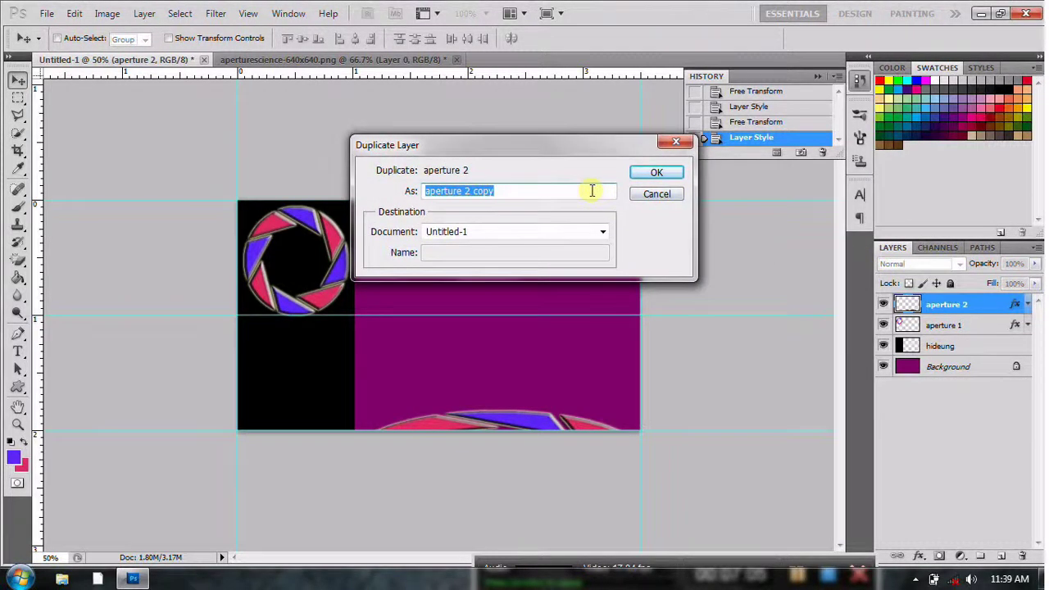
left_click_drag(585, 194, 468, 194)
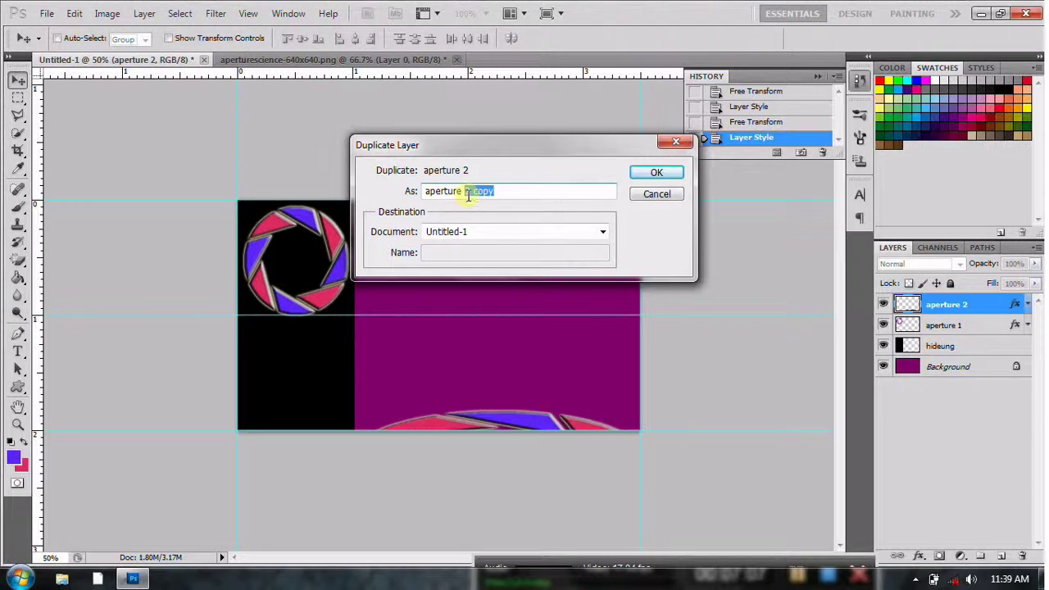
type("3")
left_click(659, 173)
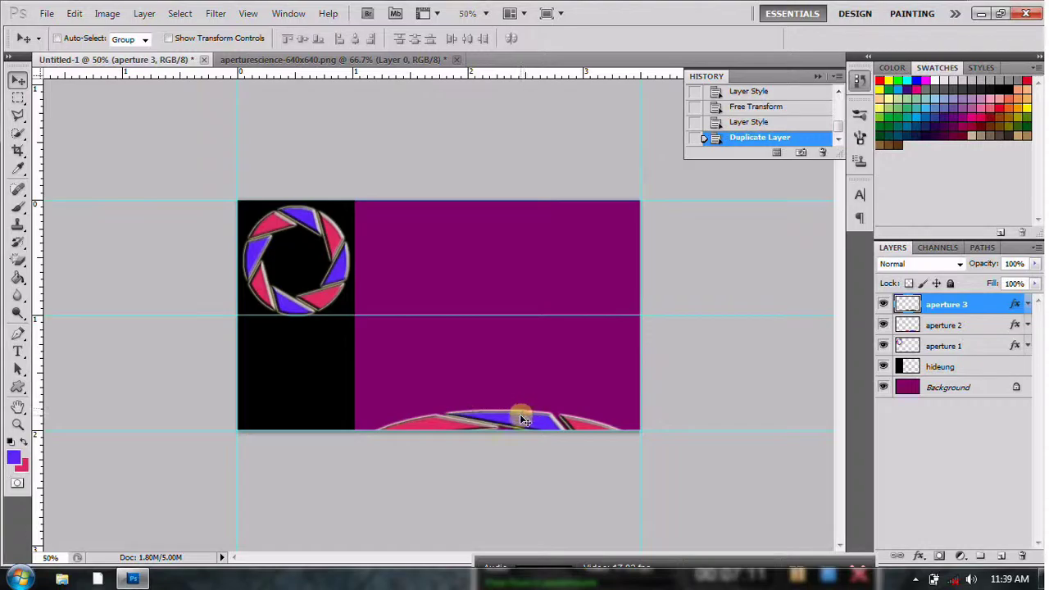
mouse_move(525, 410)
left_mouse_down()
mouse_move(515, 147)
mouse_move(524, 136)
left_mouse_up()
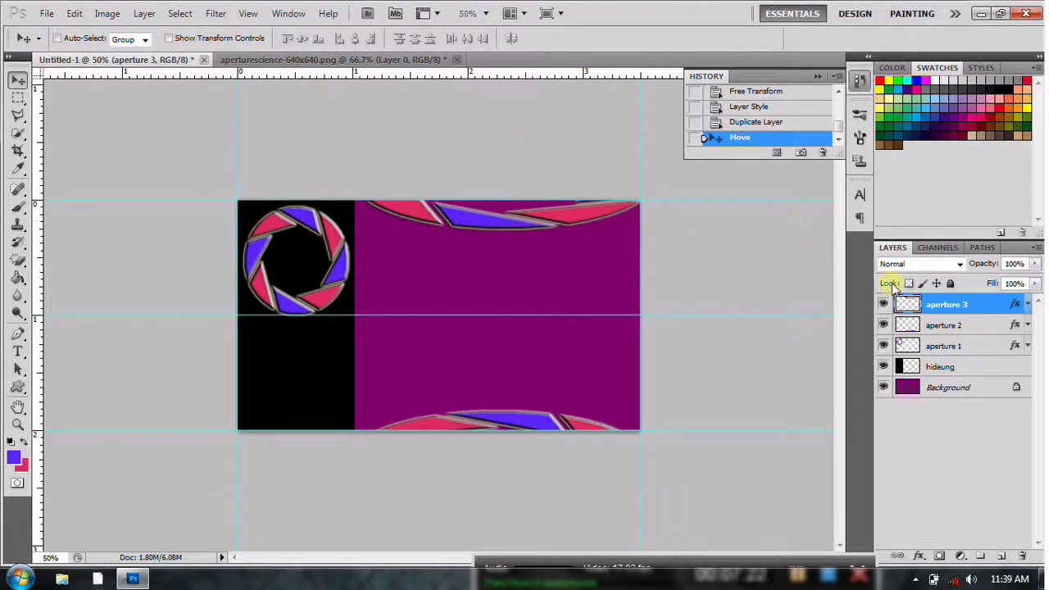
left_click(942, 308)
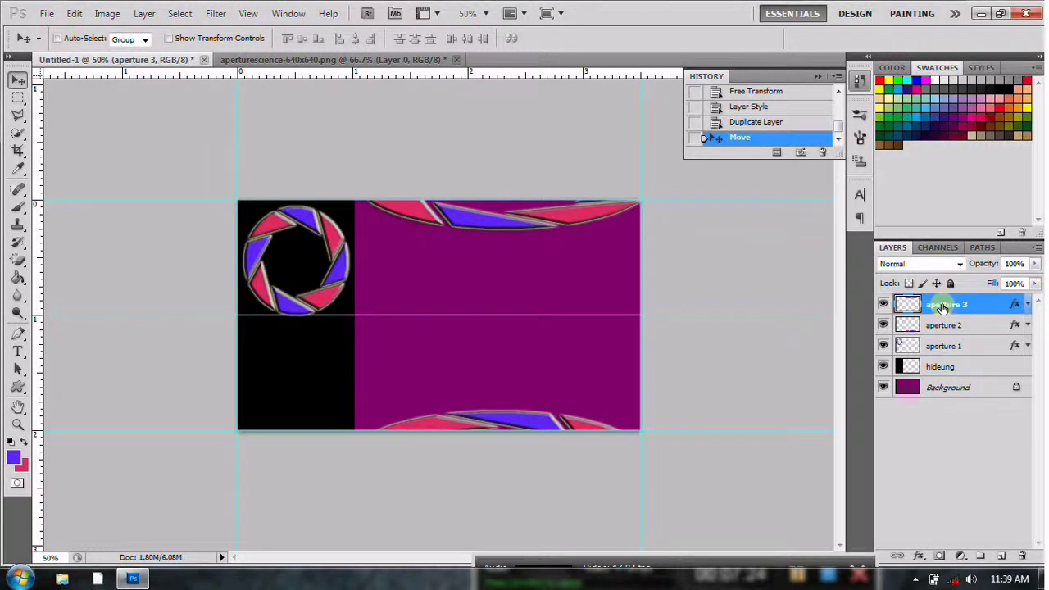
right_click(942, 307)
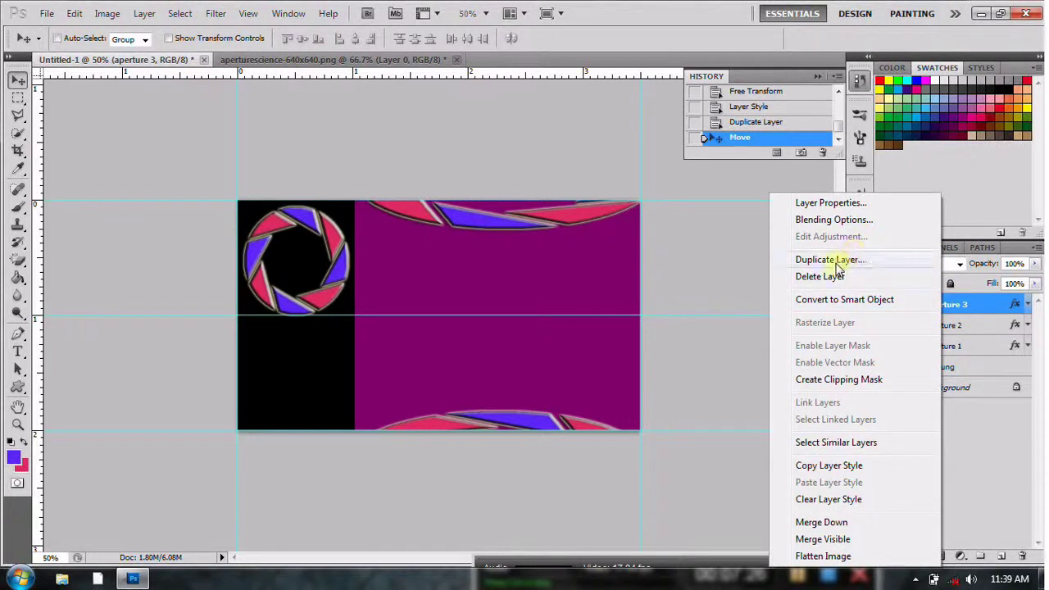
Duplicate aperture 3 as 'aperture 4' and nudge the copy two pixels left.
left_click(835, 260)
left_click(504, 190)
left_click_drag(505, 191, 467, 190)
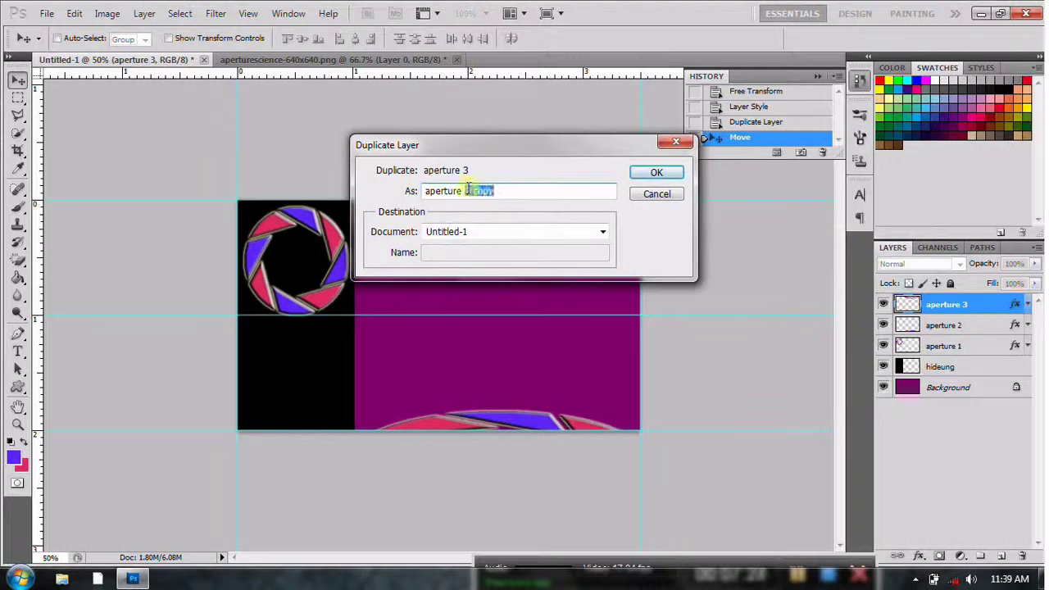
left_click(656, 172)
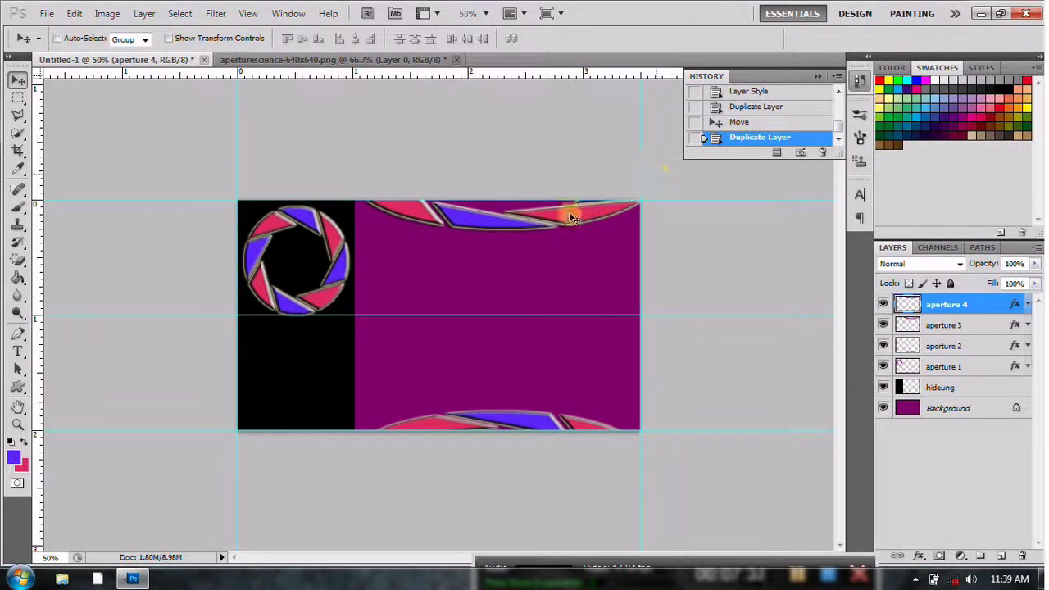
key("Left")
key("Left")
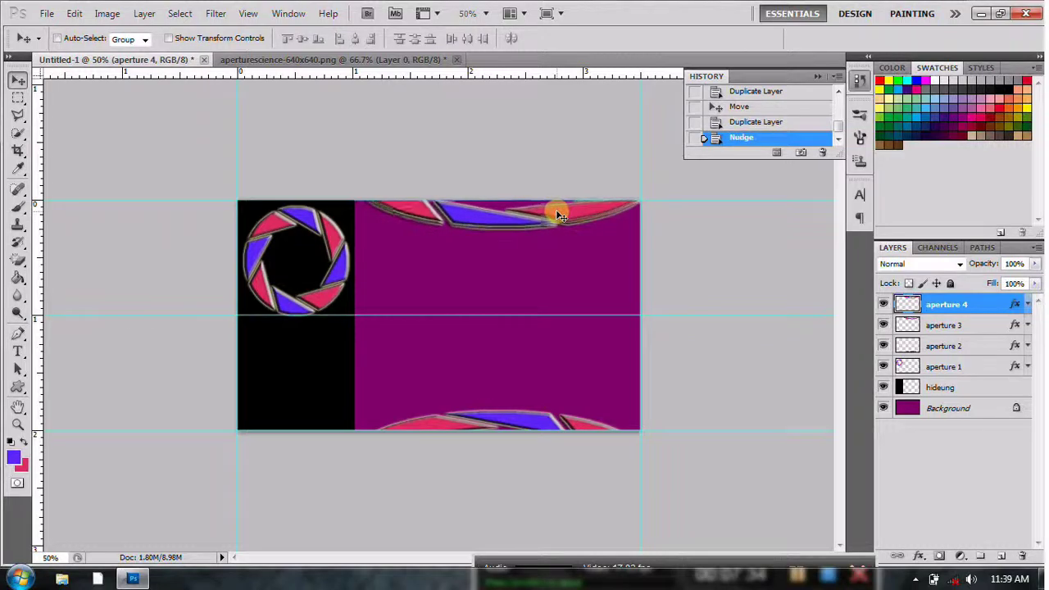
key("Left")
key("Left")
key("Left")
key("Left")
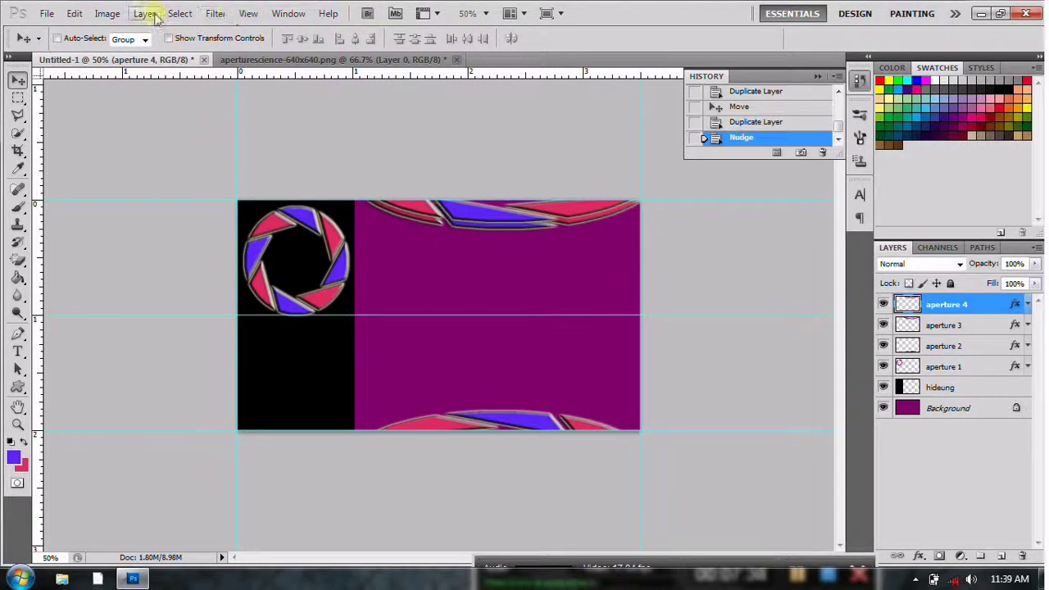
Free Transform aperture 4 into a narrow, tall arc along the card's right edge.
left_click(74, 13)
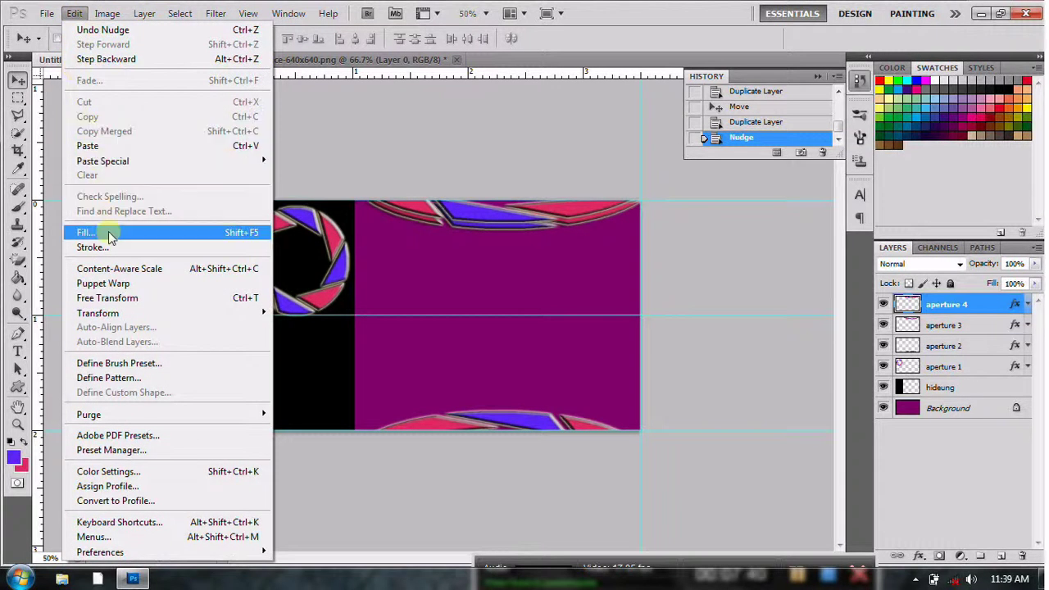
left_click(108, 298)
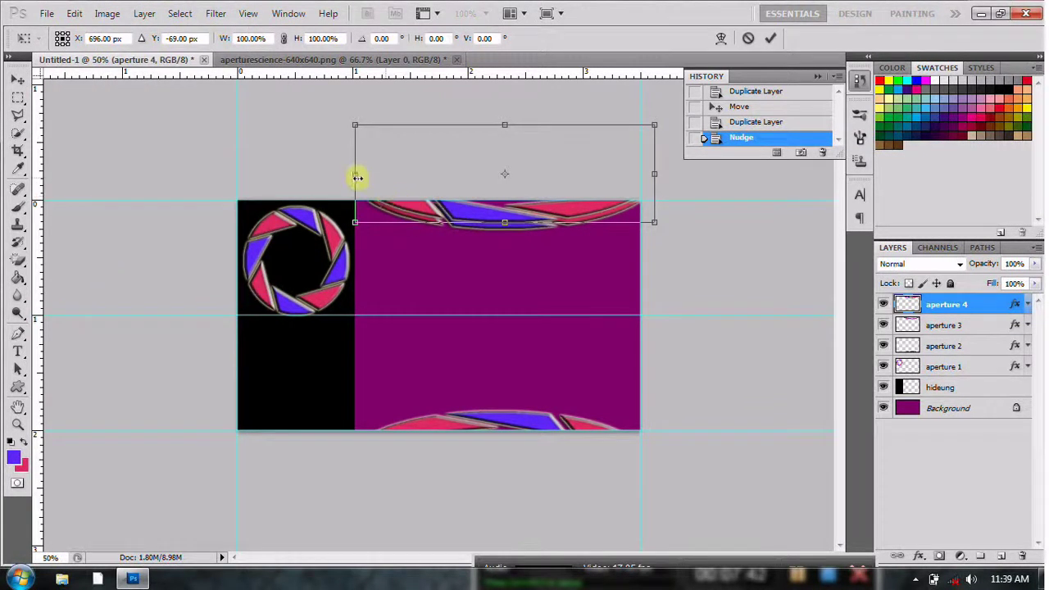
left_click_drag(355, 173, 333, 176)
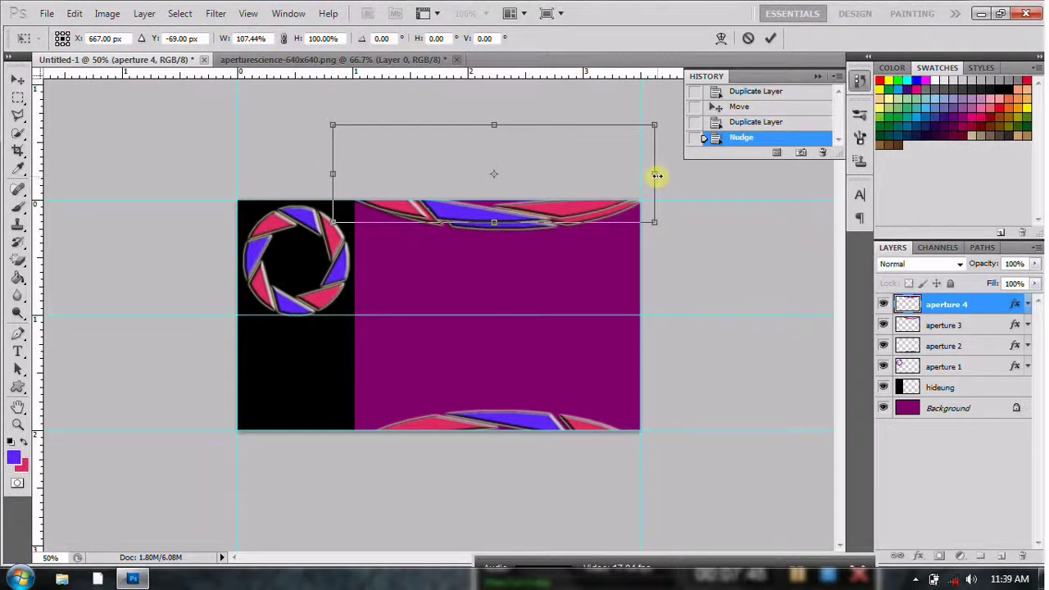
left_click_drag(656, 172, 665, 173)
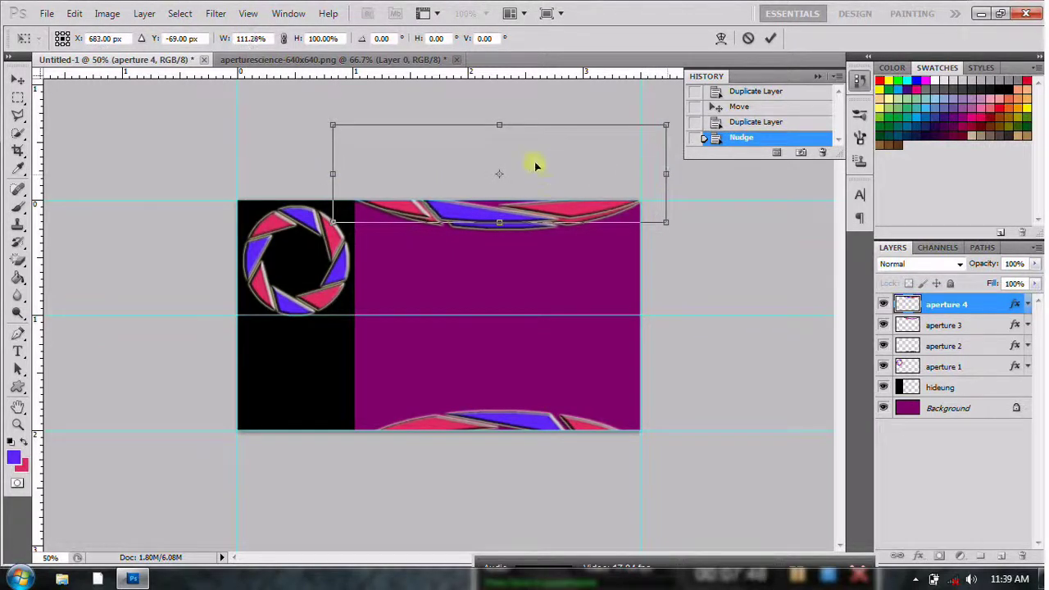
mouse_move(537, 174)
left_mouse_down()
mouse_move(538, 231)
mouse_move(555, 272)
mouse_move(628, 304)
mouse_move(719, 295)
left_mouse_up()
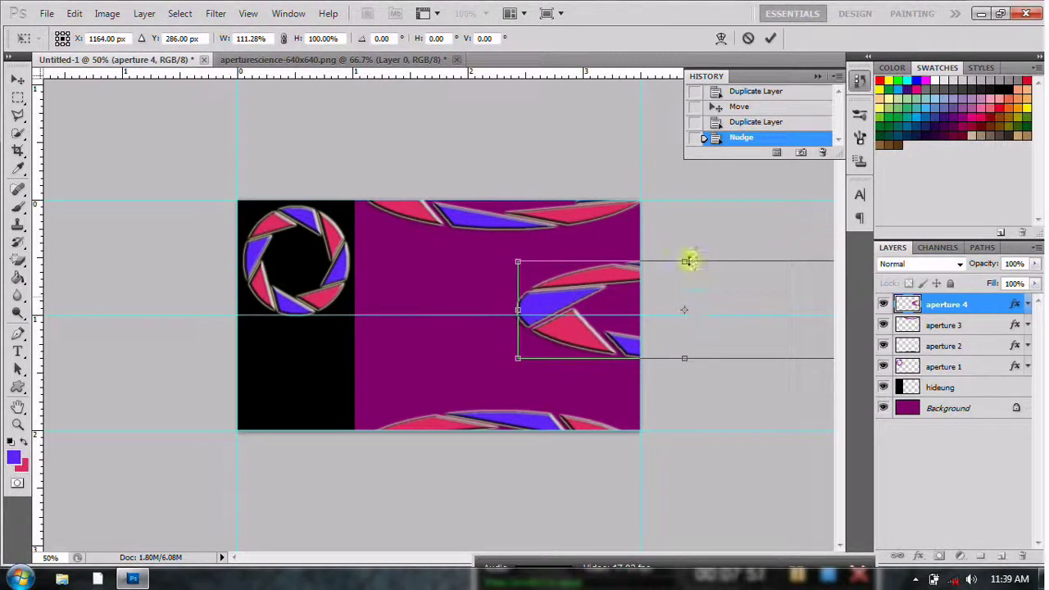
left_click_drag(691, 257, 685, 200)
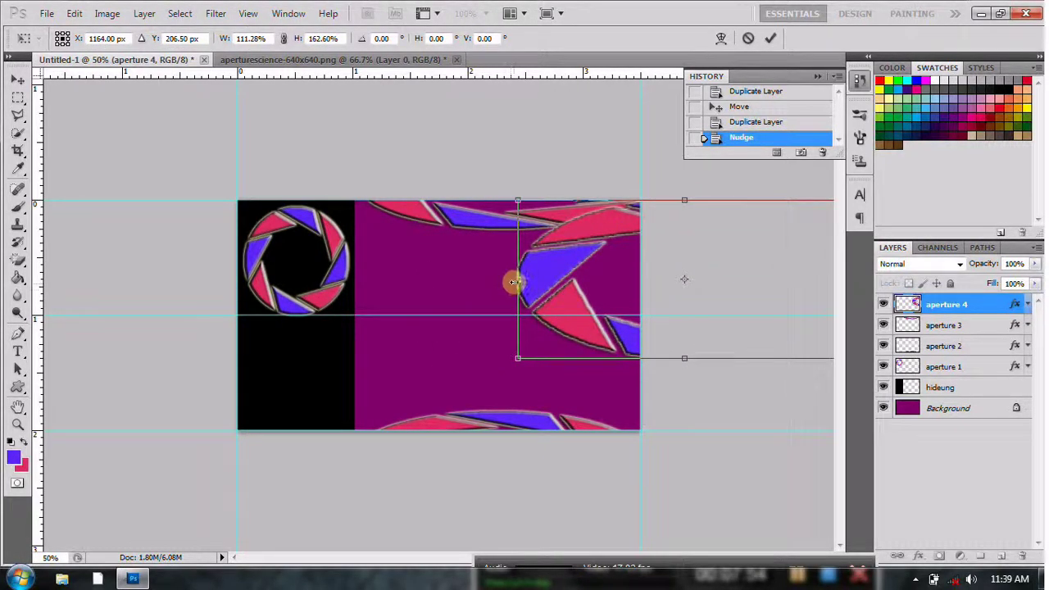
mouse_move(512, 282)
left_mouse_down()
mouse_move(664, 288)
mouse_move(632, 295)
left_mouse_up()
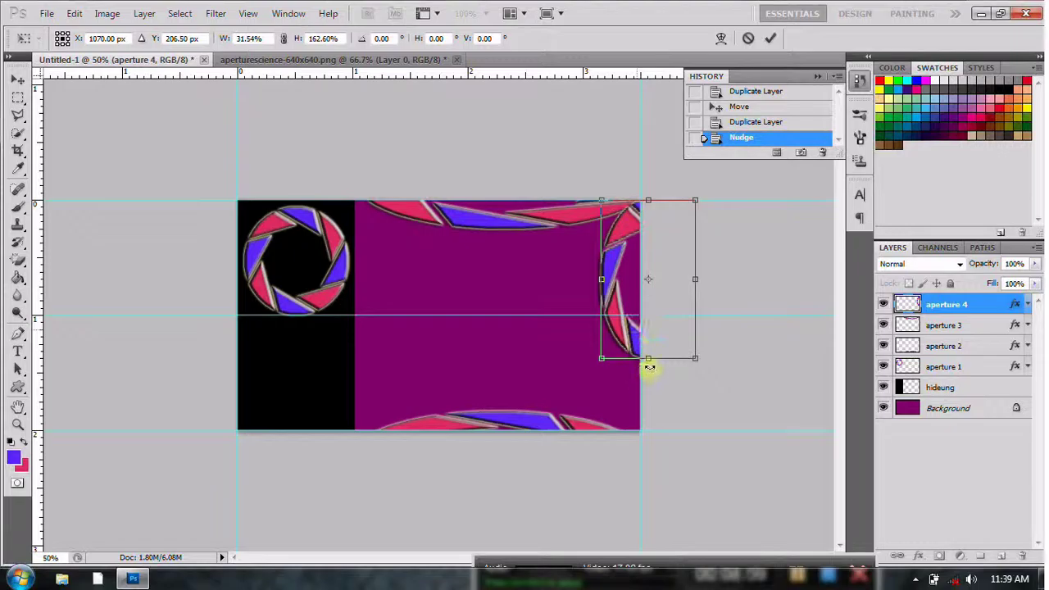
left_click_drag(650, 359, 648, 439)
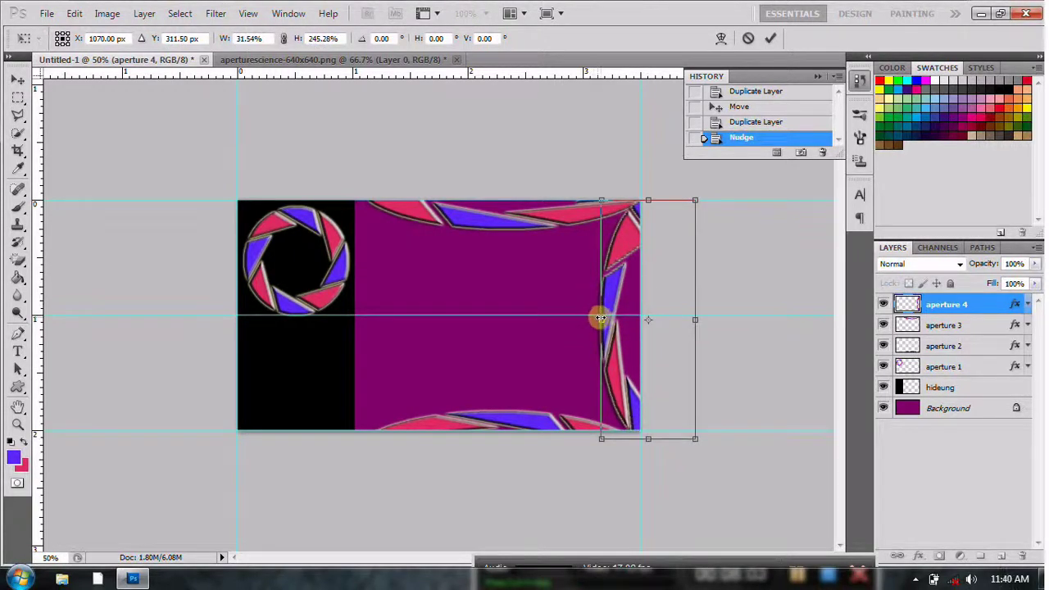
left_click_drag(601, 318, 612, 318)
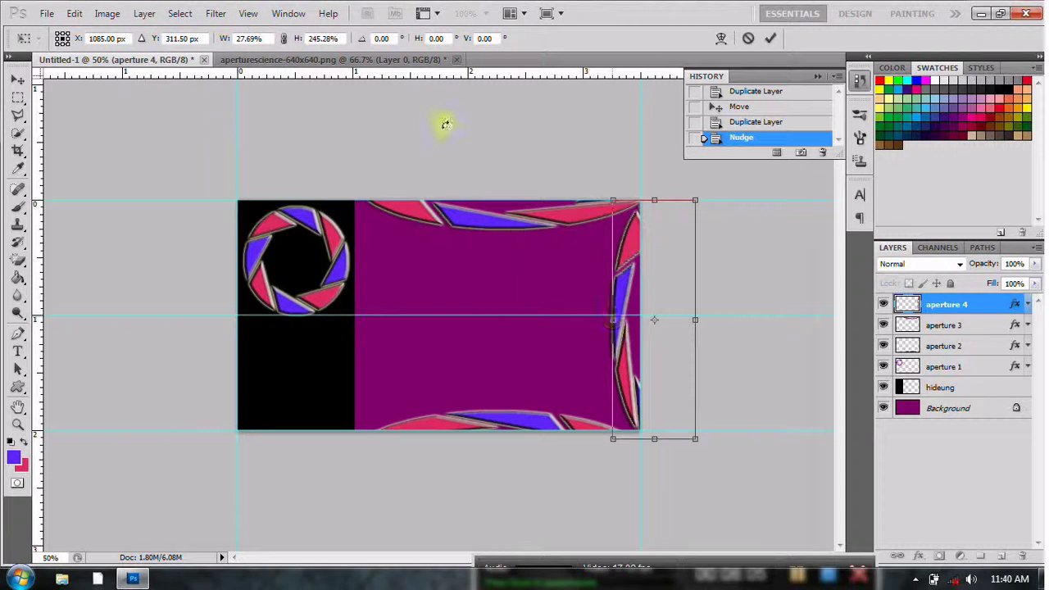
left_click(17, 79)
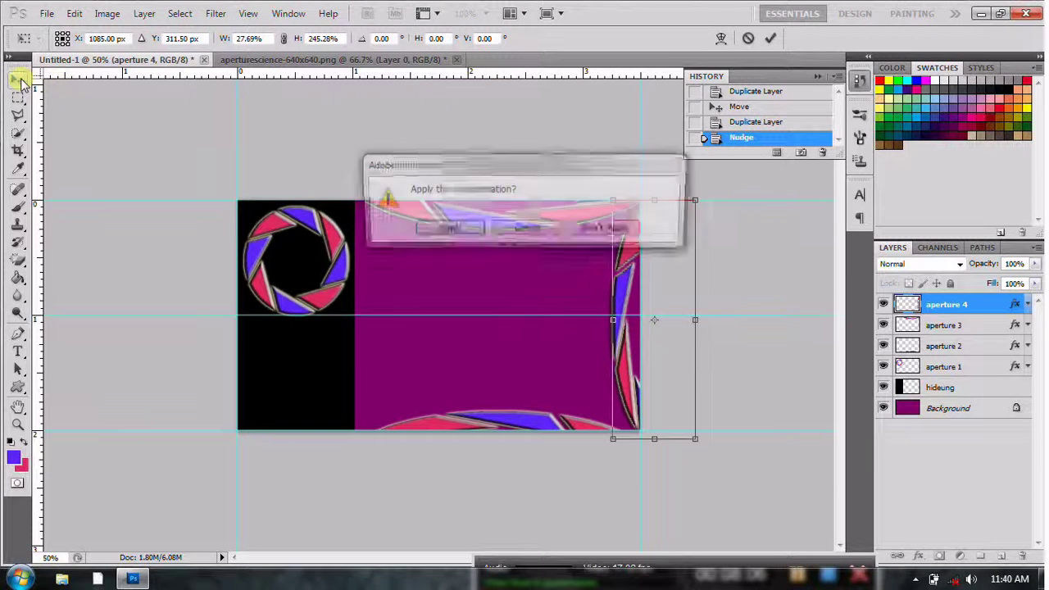
left_click(446, 228)
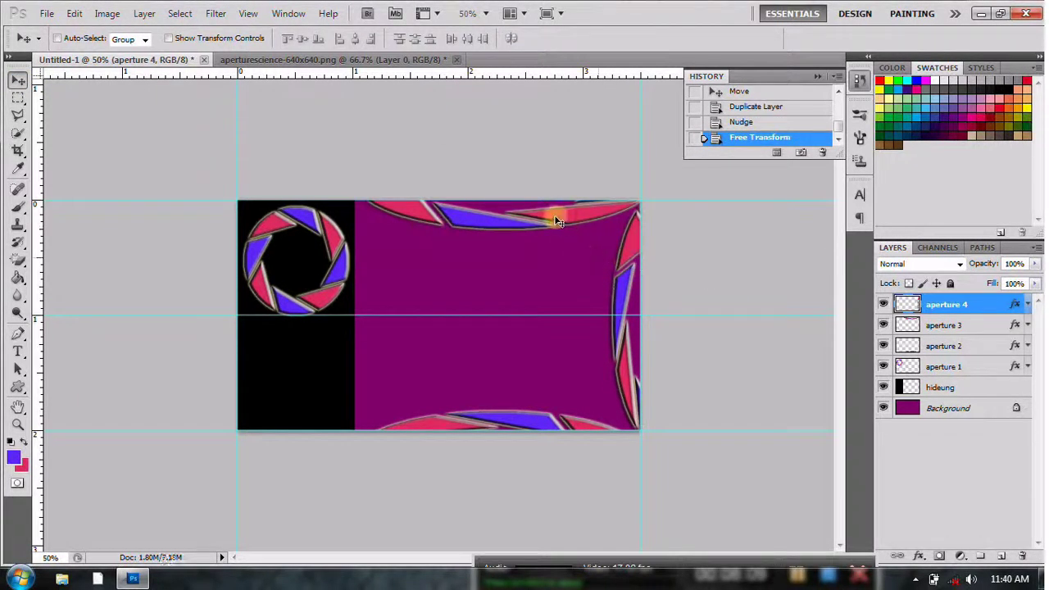
left_click_drag(553, 219, 551, 217)
Nudge the top aperture 3 arc up and stretch it wider on both sides.
left_click(984, 325)
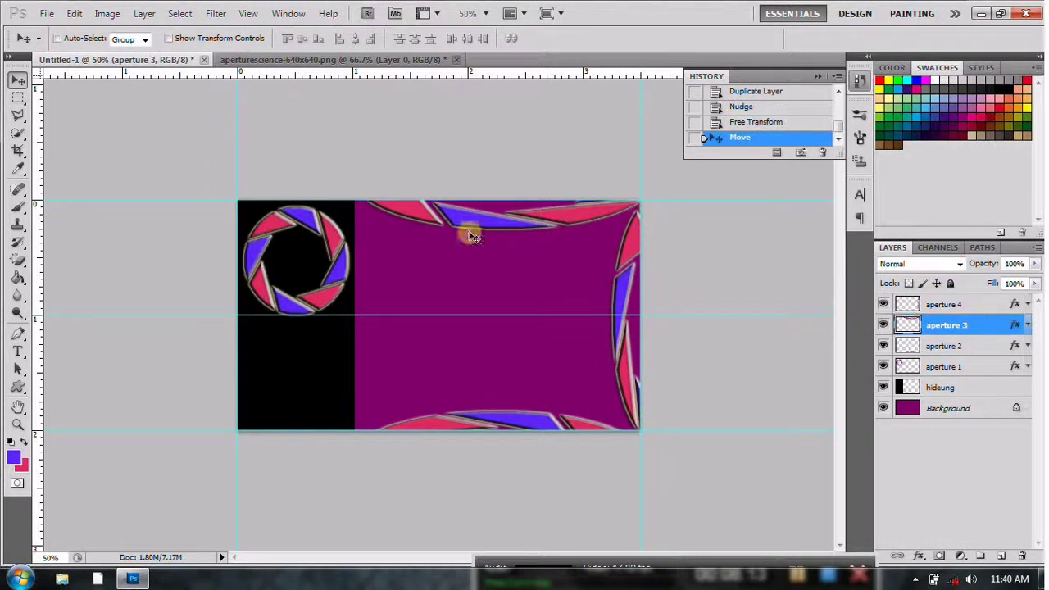
left_click_drag(472, 216, 472, 212)
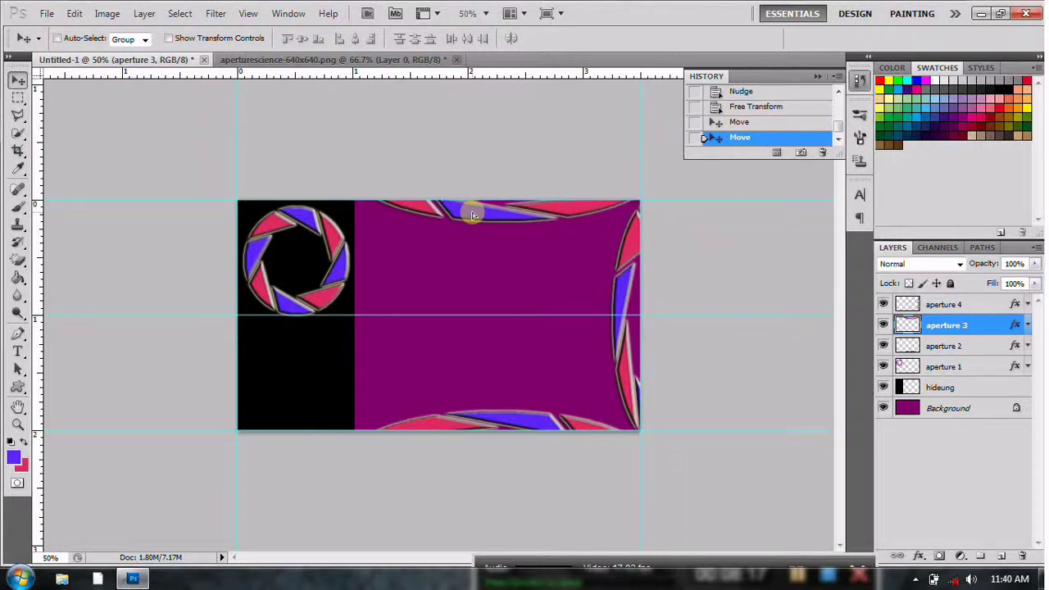
left_click(74, 14)
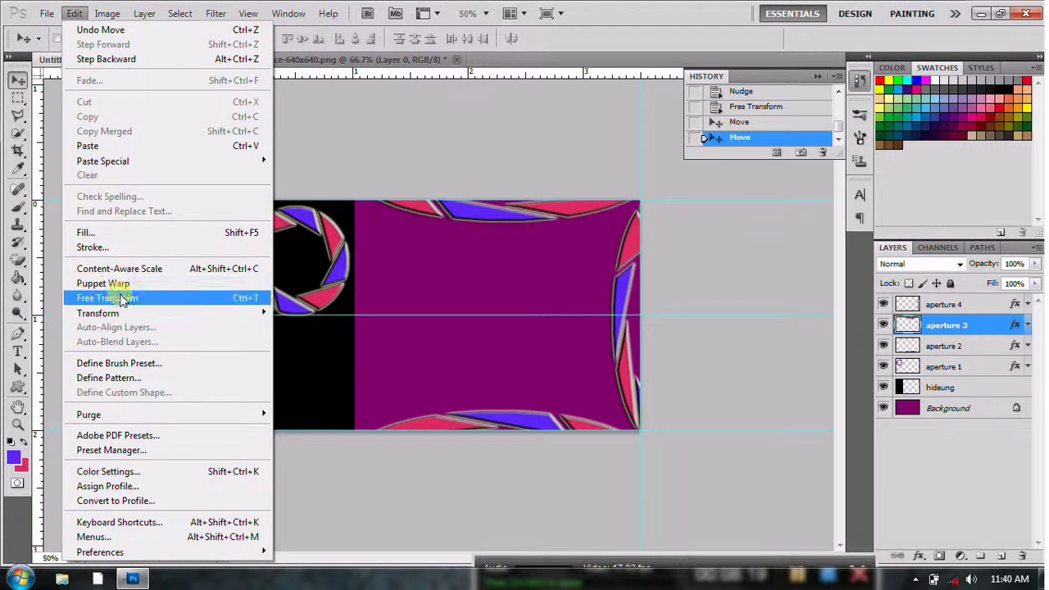
left_click(110, 299)
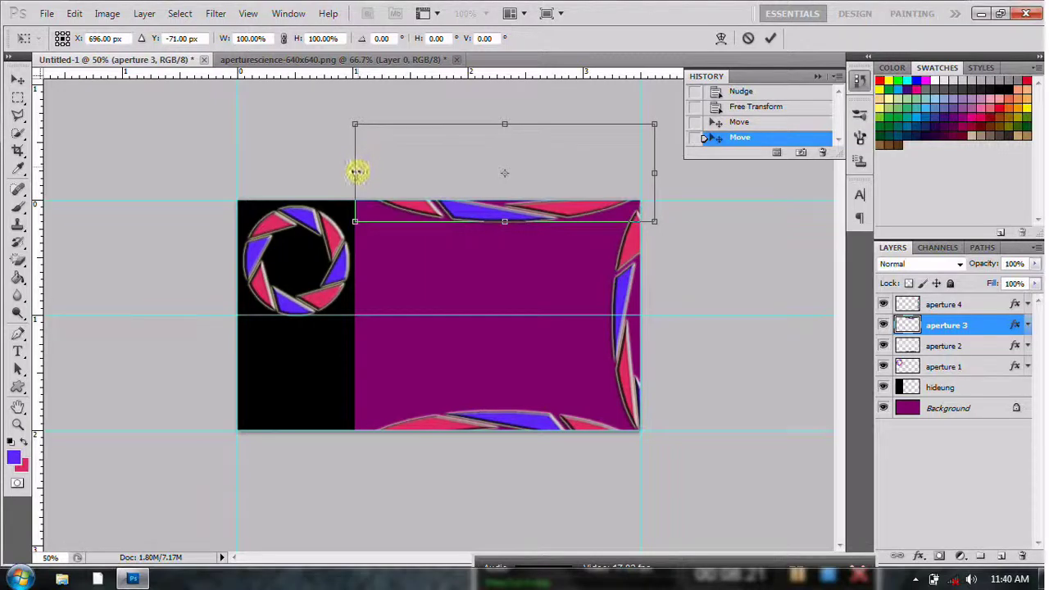
left_click_drag(356, 171, 337, 172)
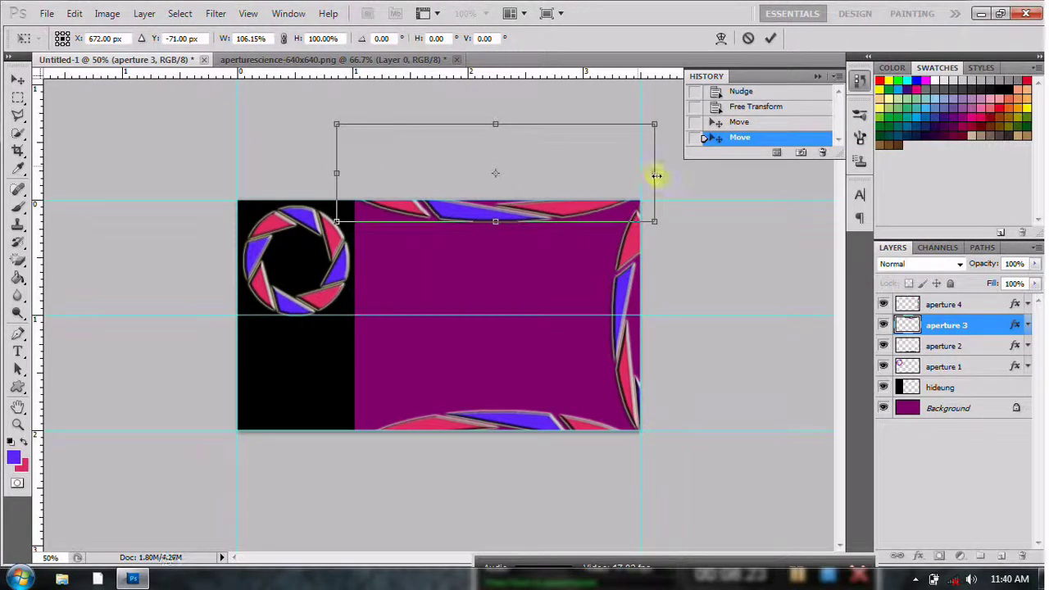
left_click_drag(656, 173, 663, 173)
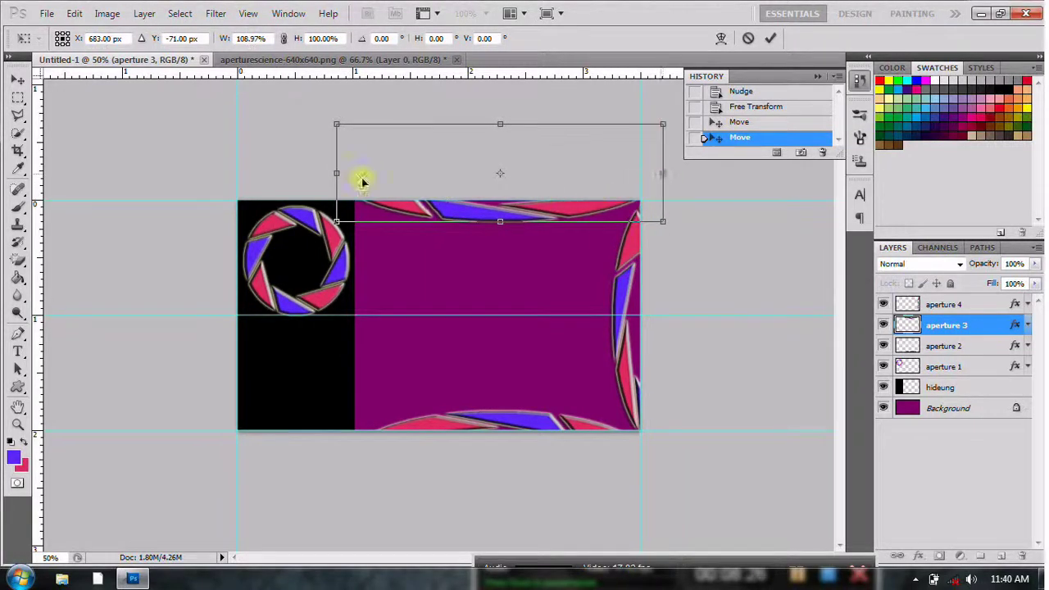
left_click(26, 79)
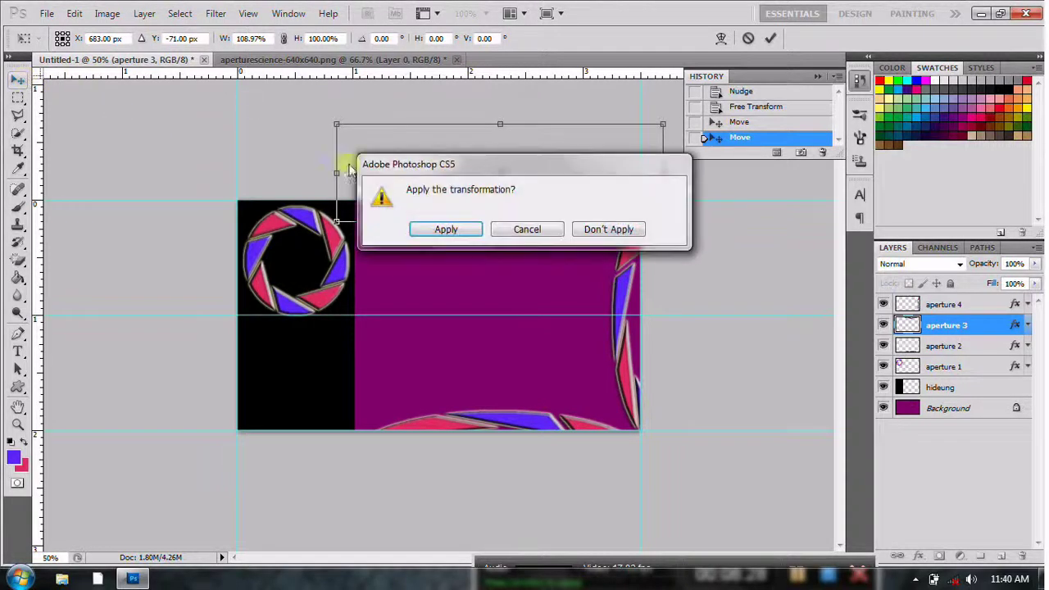
left_click(443, 226)
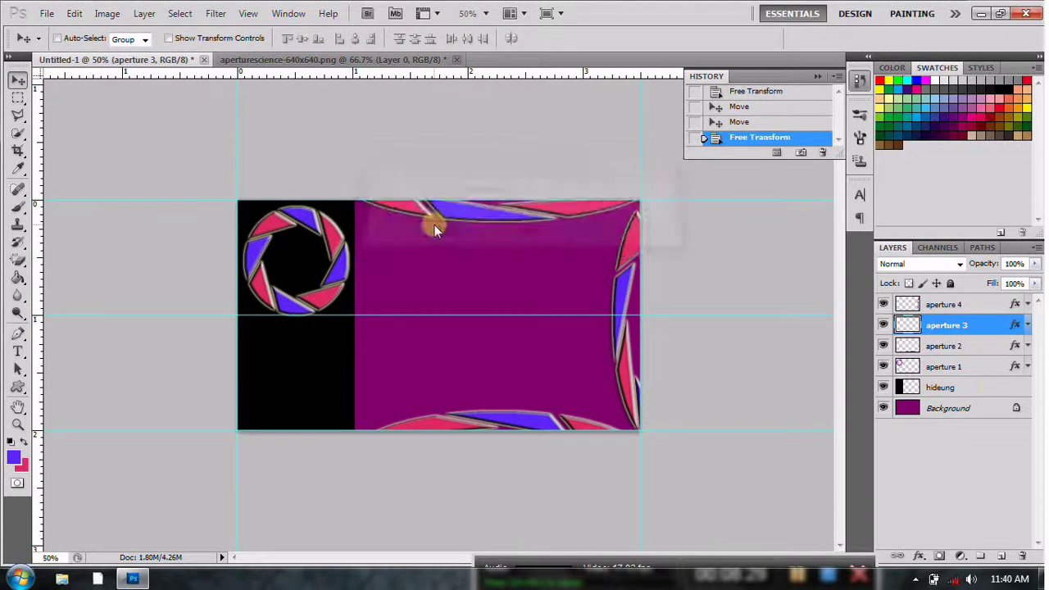
Stretch the bottom aperture 2 arc slightly wider on both sides.
left_click(965, 347)
left_click(74, 13)
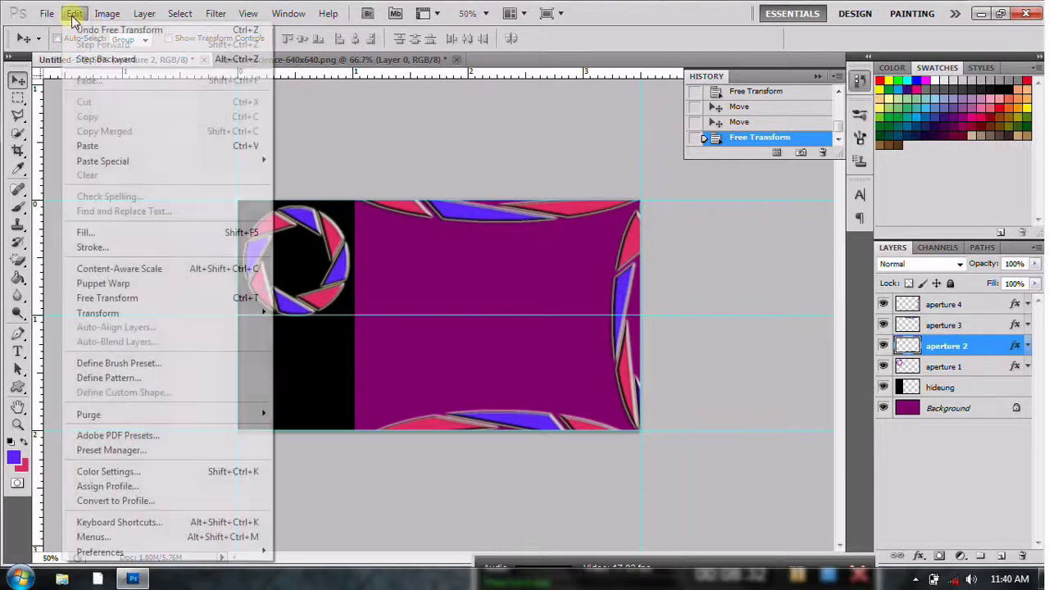
left_click(161, 298)
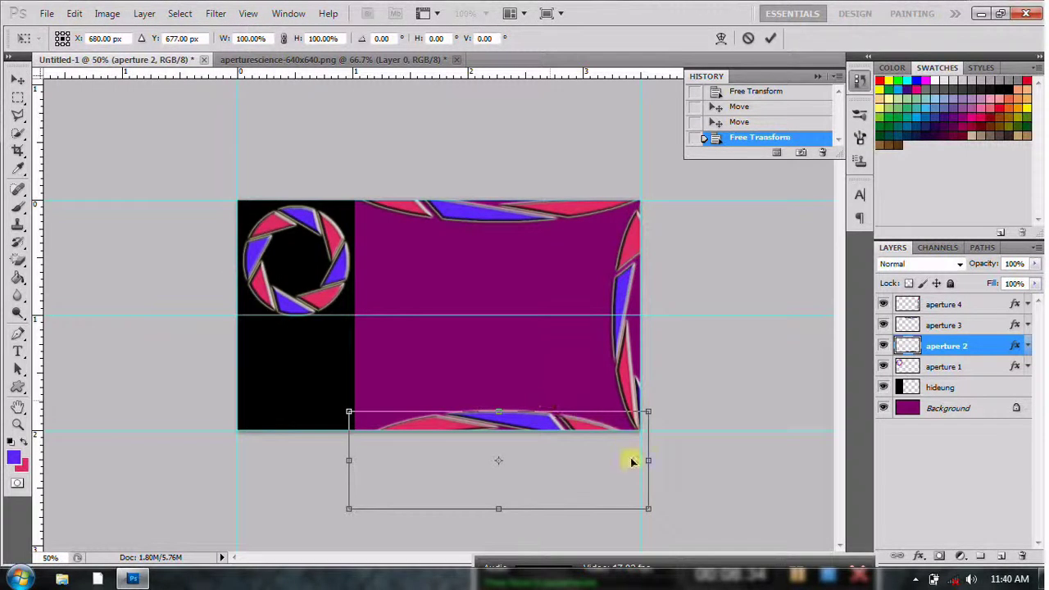
left_click_drag(650, 459, 656, 461)
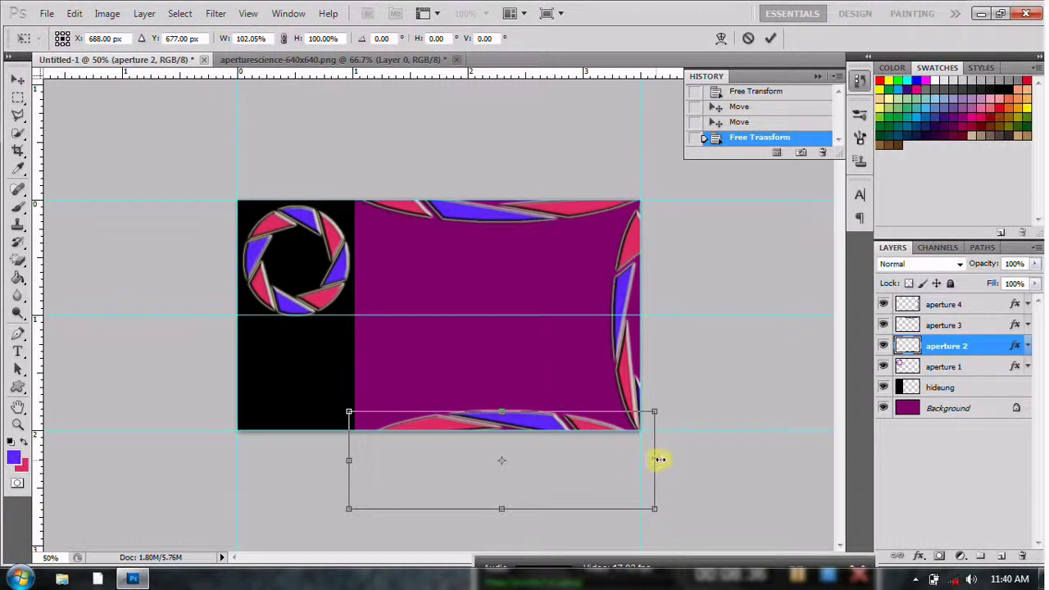
left_click_drag(350, 459, 337, 459)
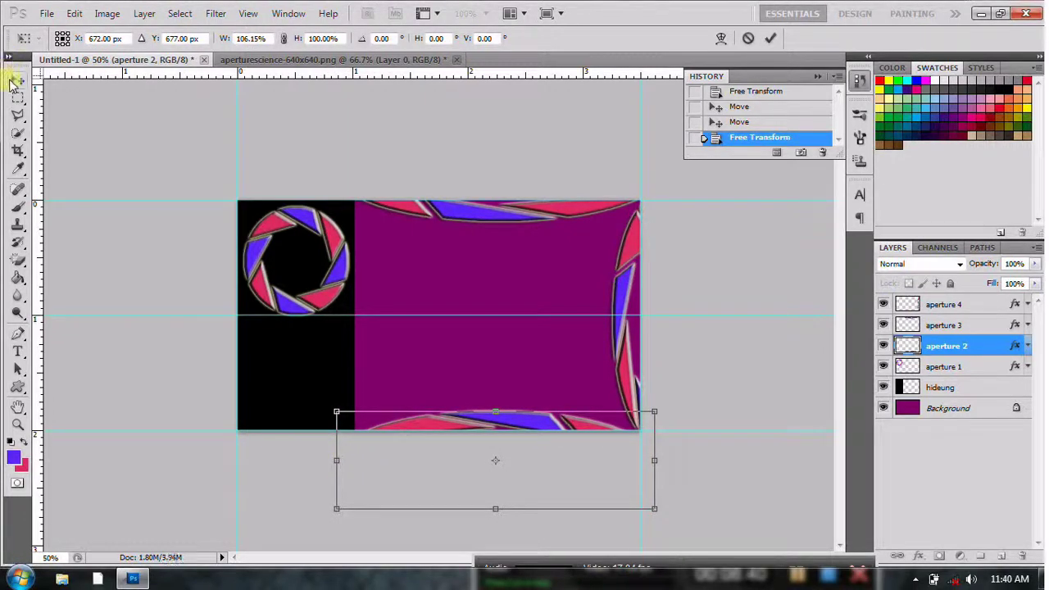
left_click(16, 81)
left_click(436, 229)
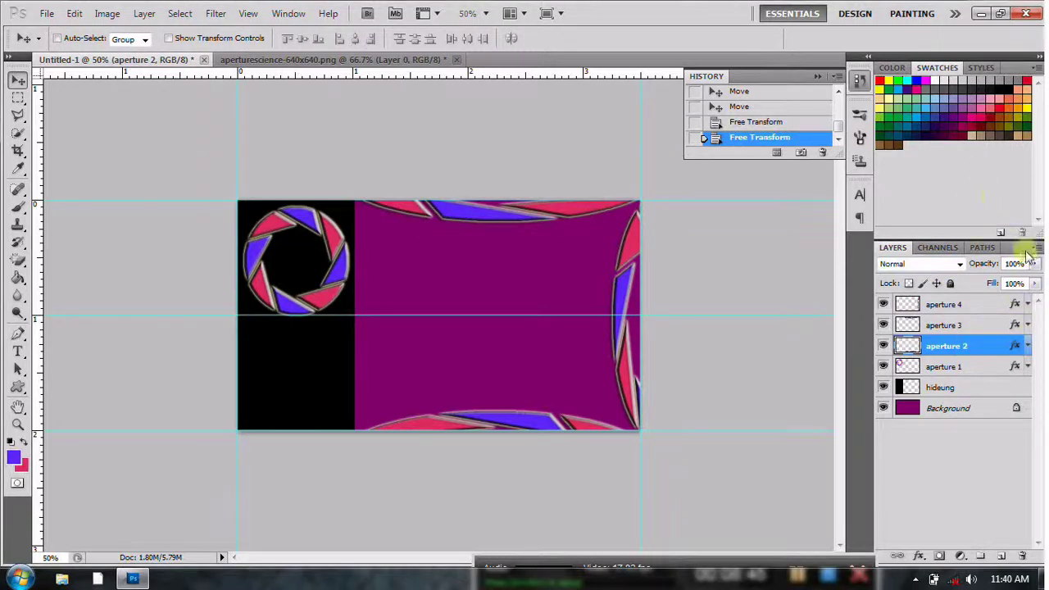
left_click(994, 263)
Set the opacity of aperture 2, aperture 3 and aperture 4 to 20%.
type("20")
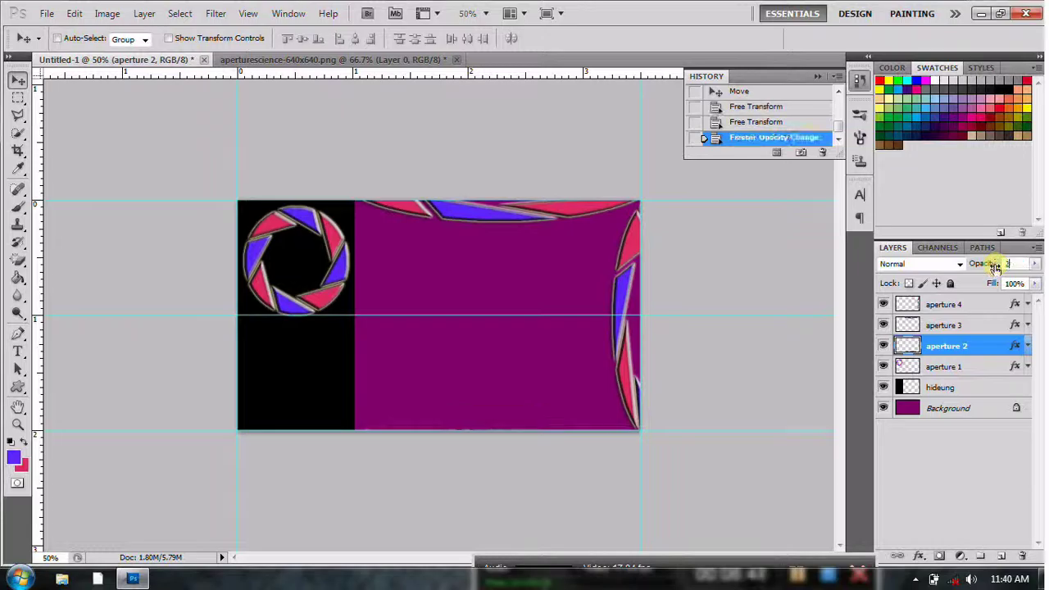
left_click(984, 325)
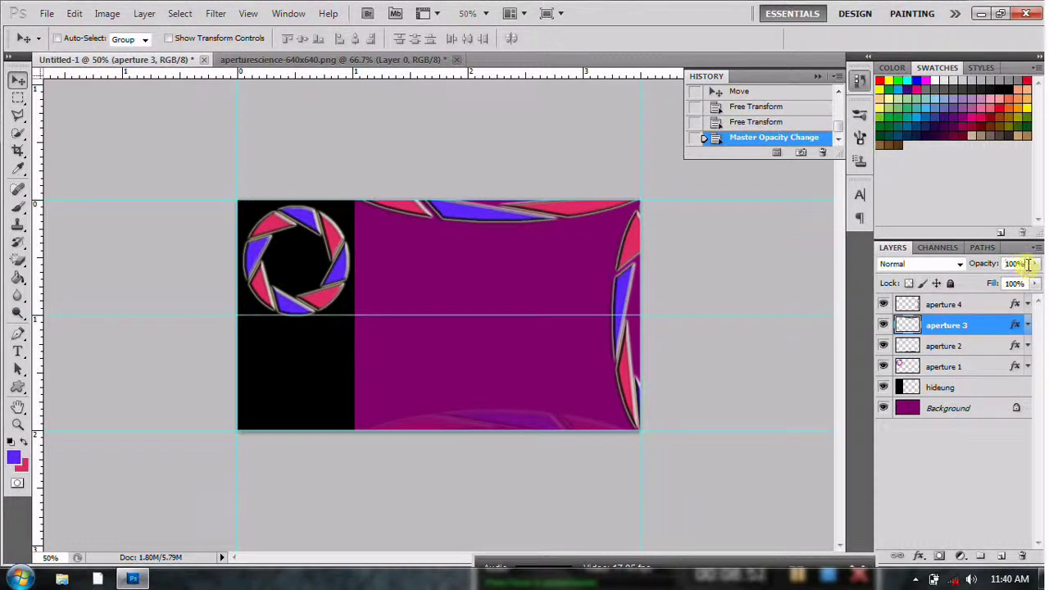
type("20")
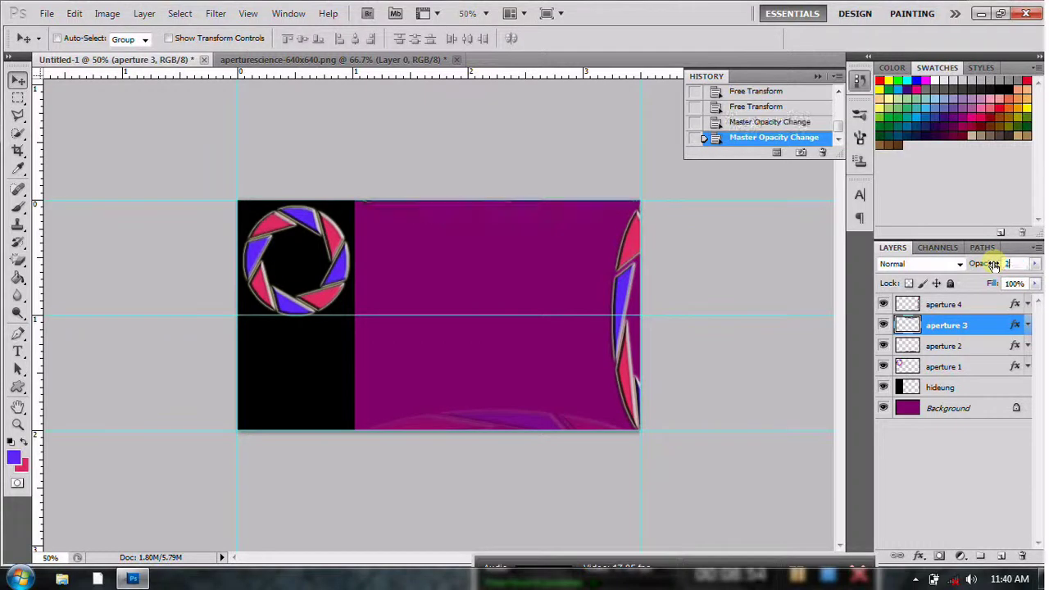
left_click(946, 304)
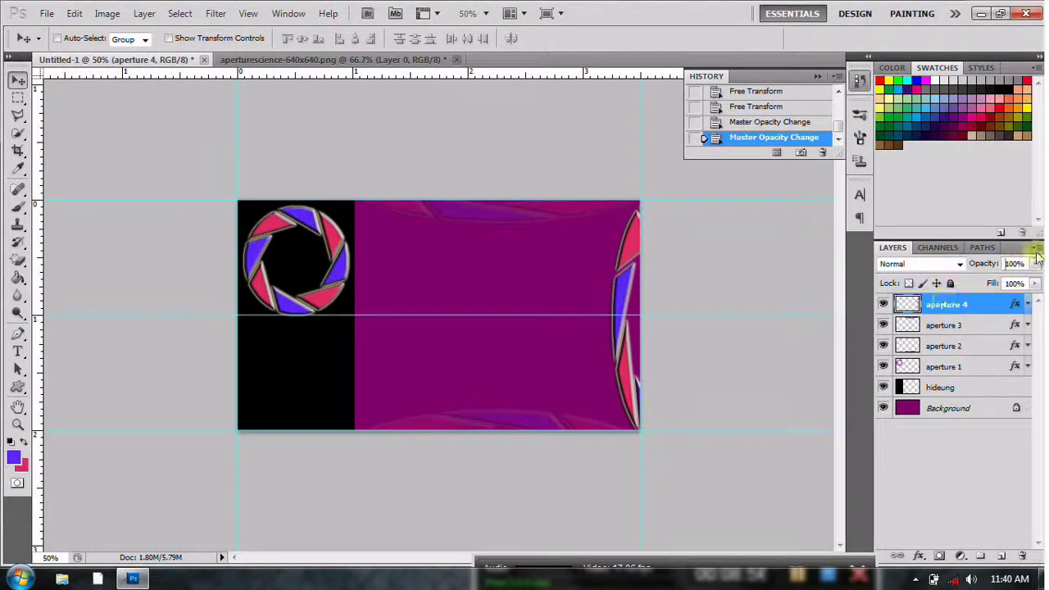
type("20")
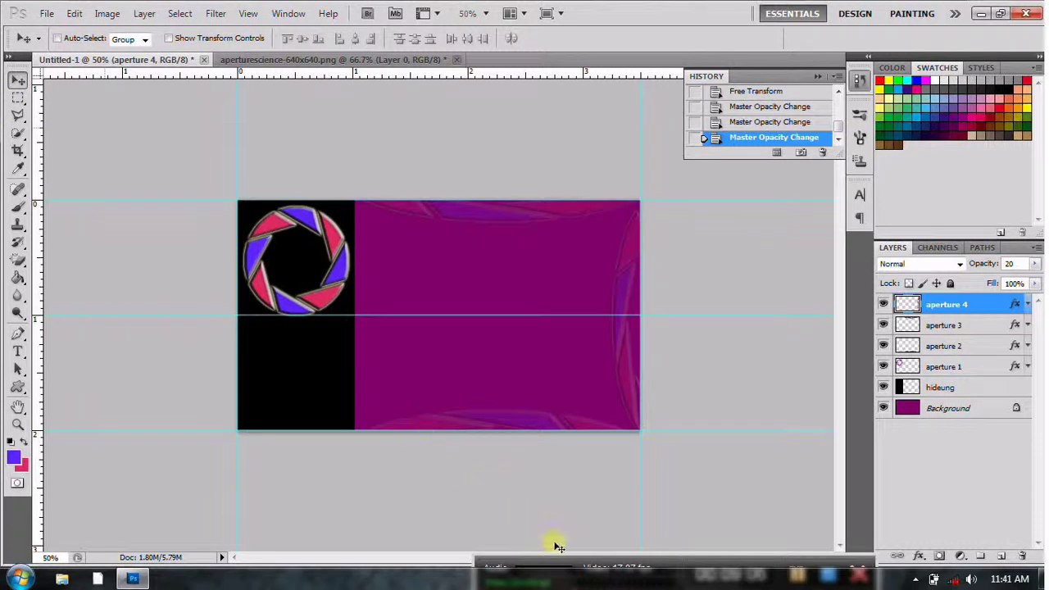
mouse_move(614, 566)
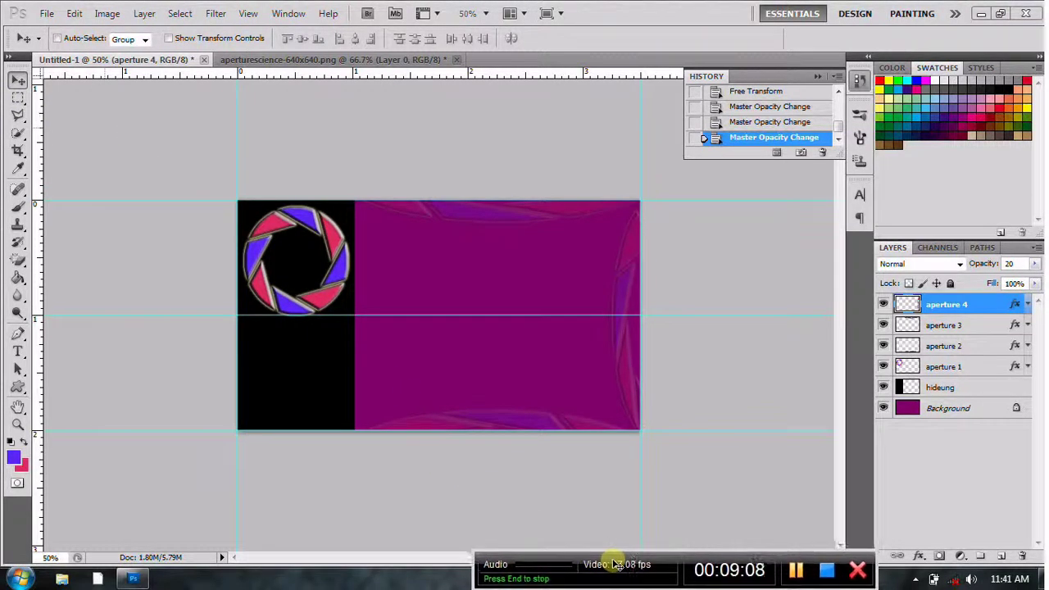
key("Return")
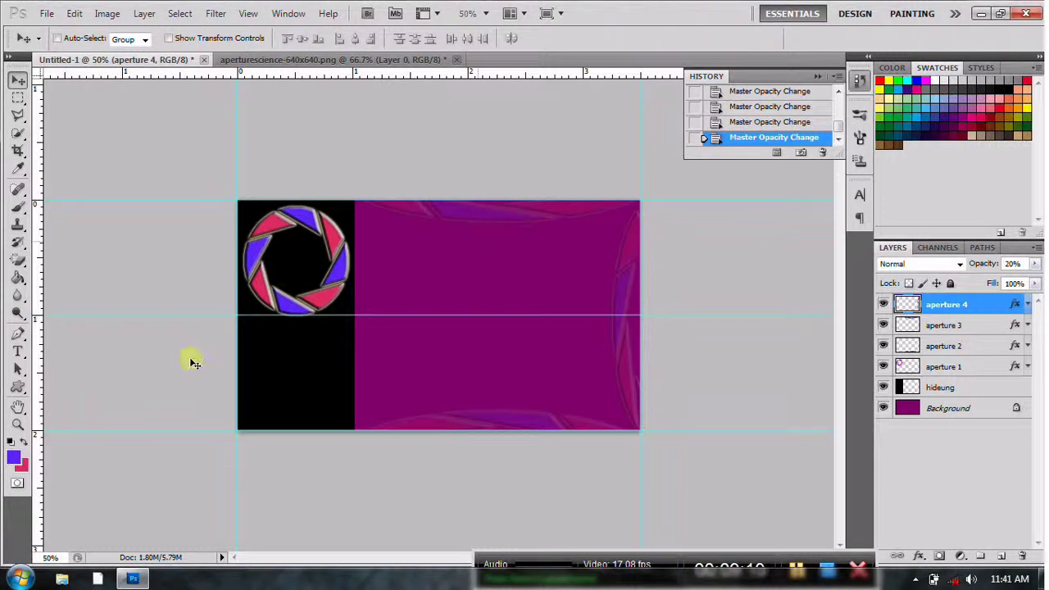
left_click(15, 351)
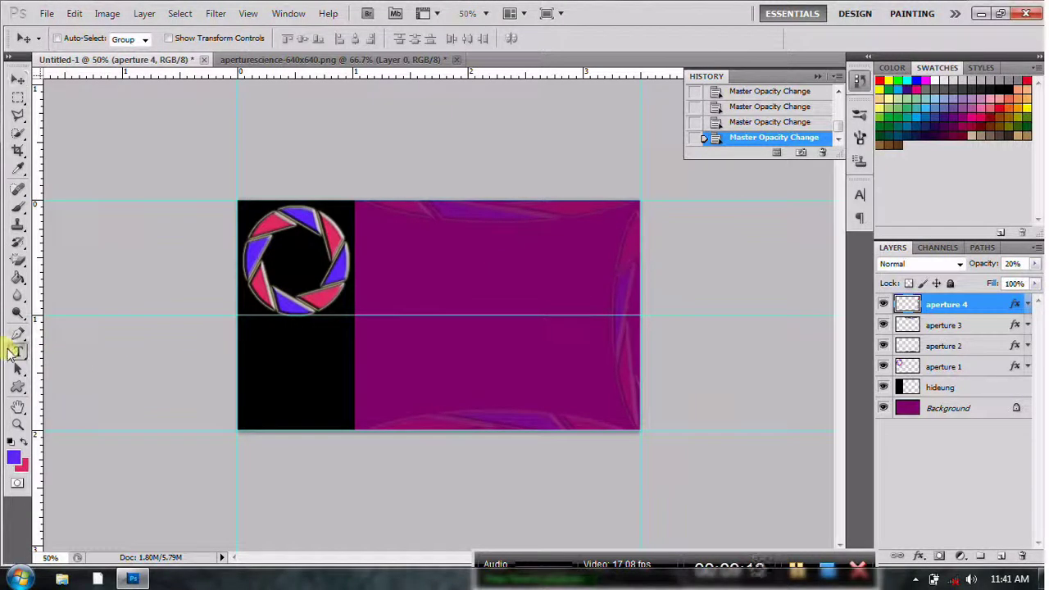
Start a text layer over the logo, discard the wrong-font M, and choose Arial.
left_click(275, 263)
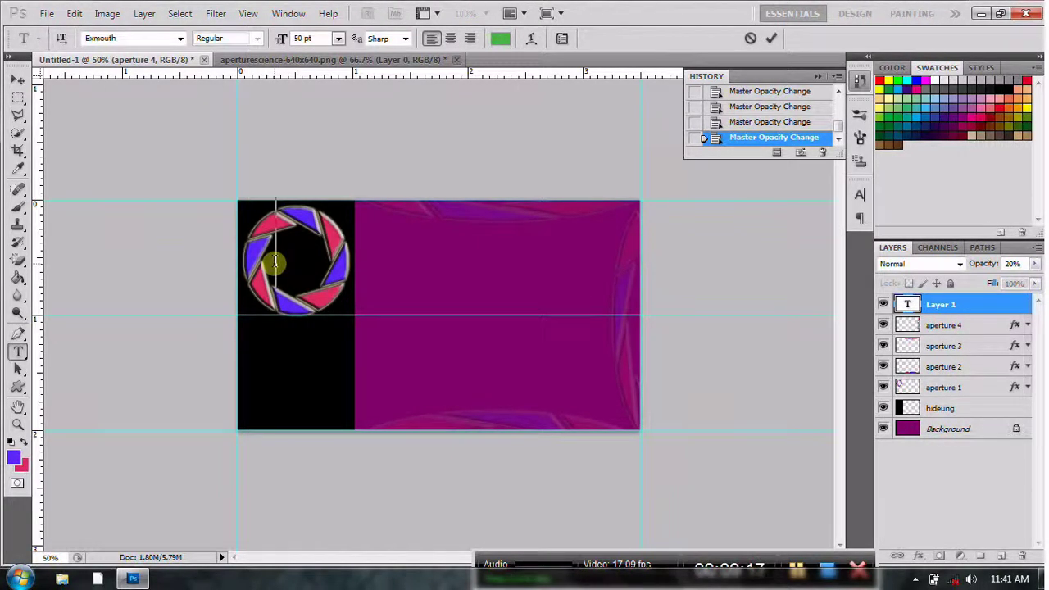
type("M")
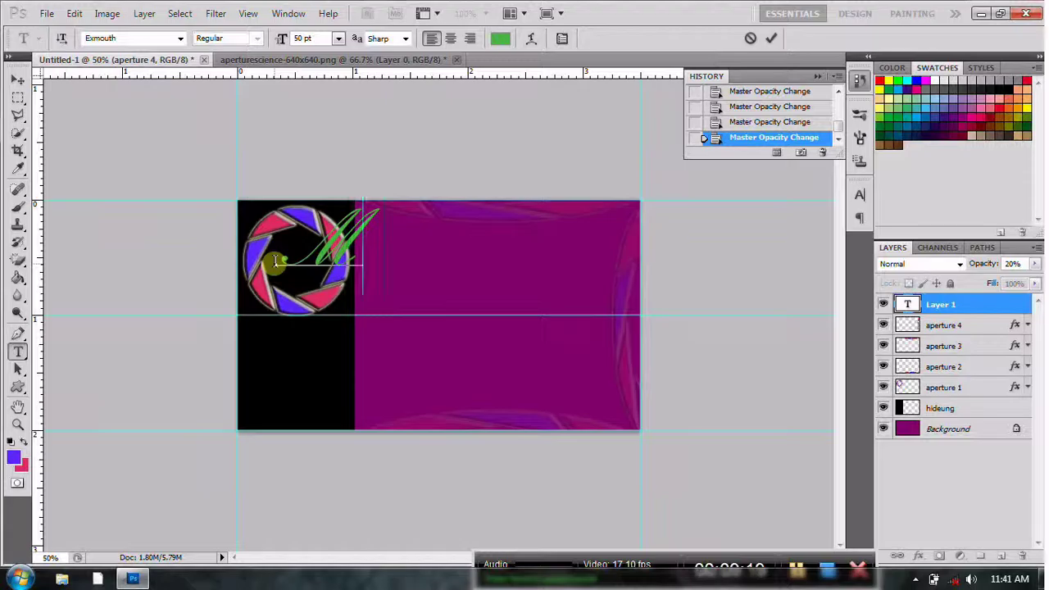
key("BackSpace")
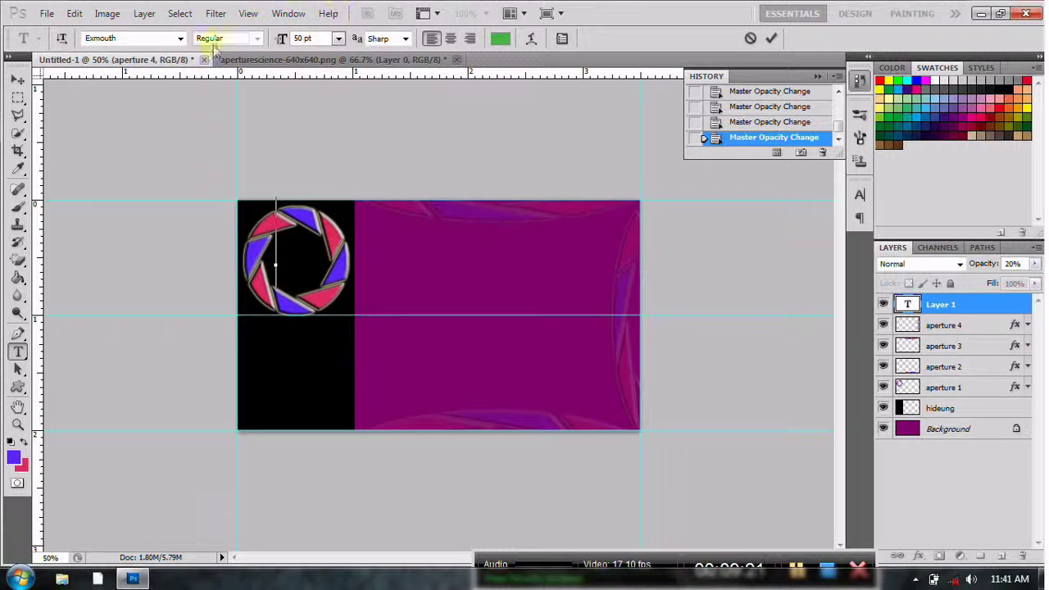
left_click(181, 38)
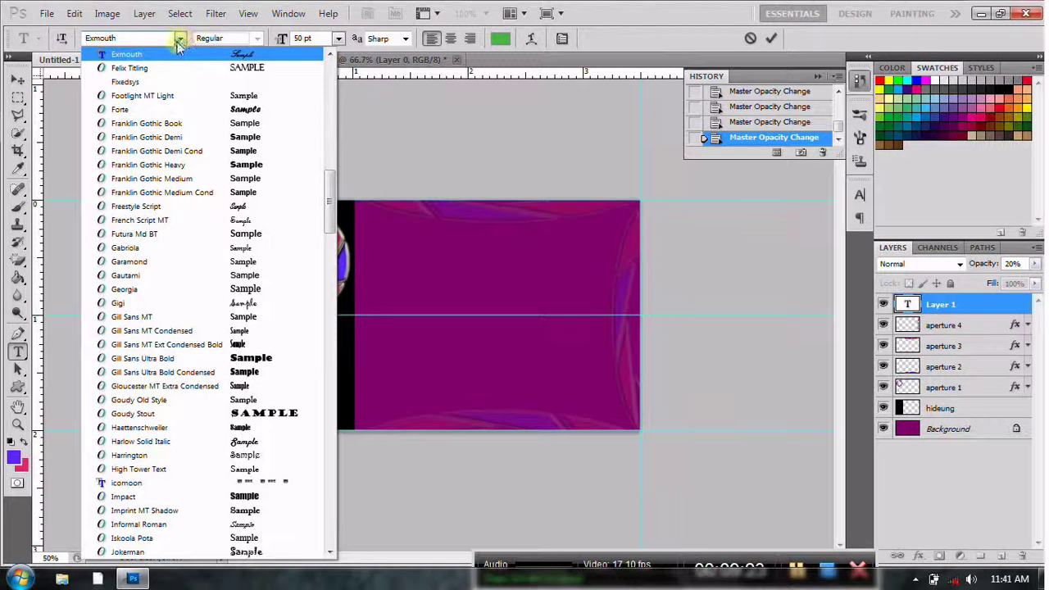
left_click(128, 38)
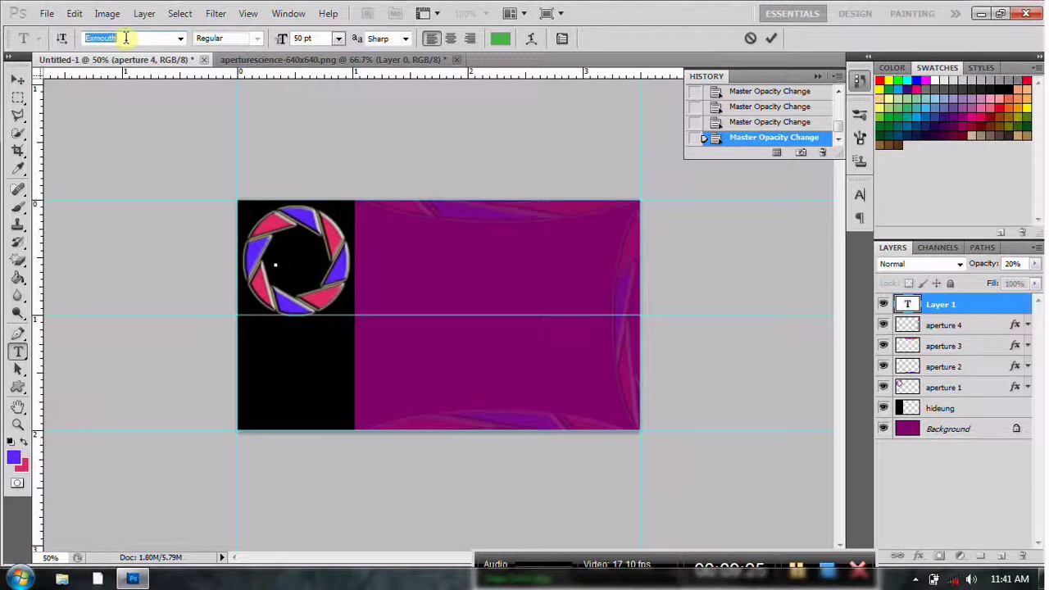
type("a")
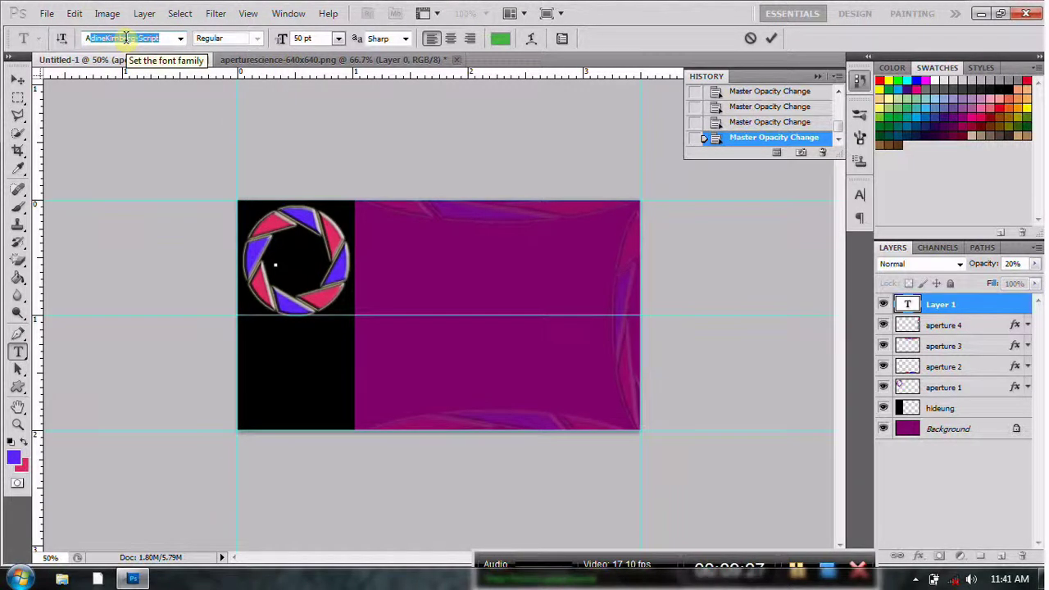
type("ial")
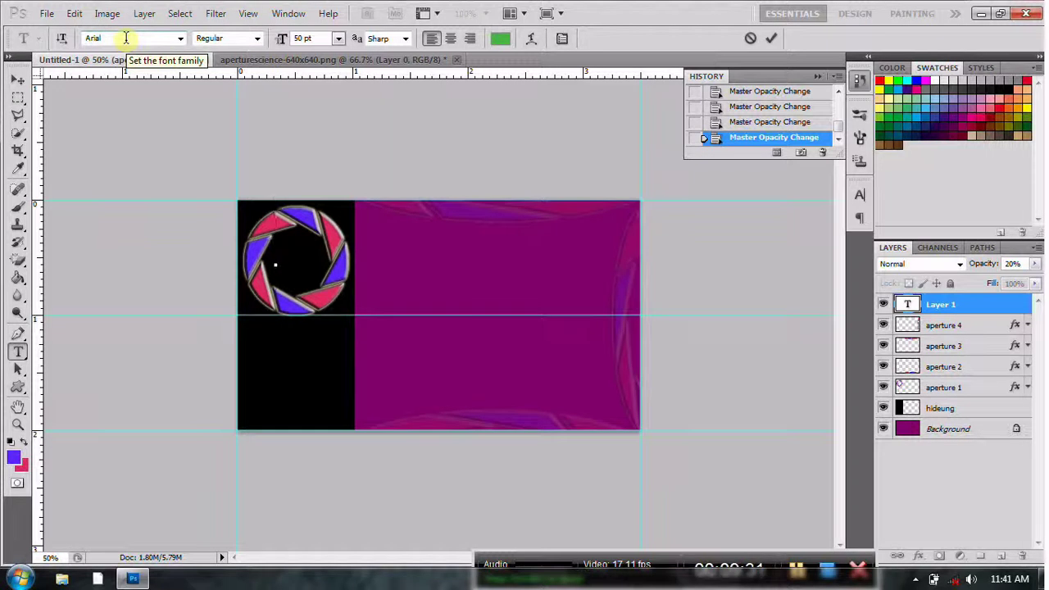
Set the text colour to white, then type and commit the letter M.
left_click(497, 40)
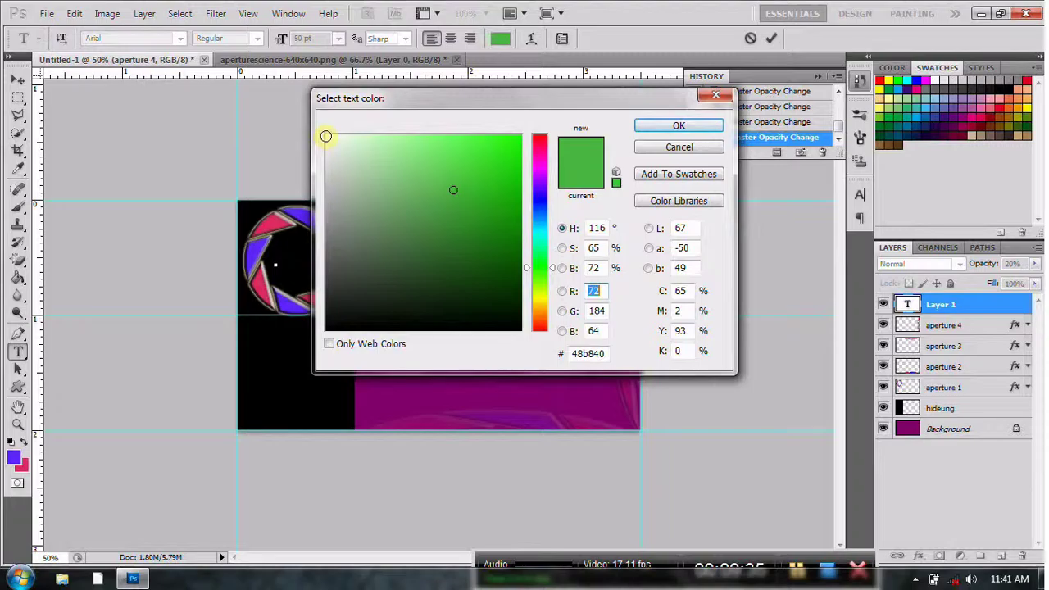
left_click(325, 136)
left_click(699, 125)
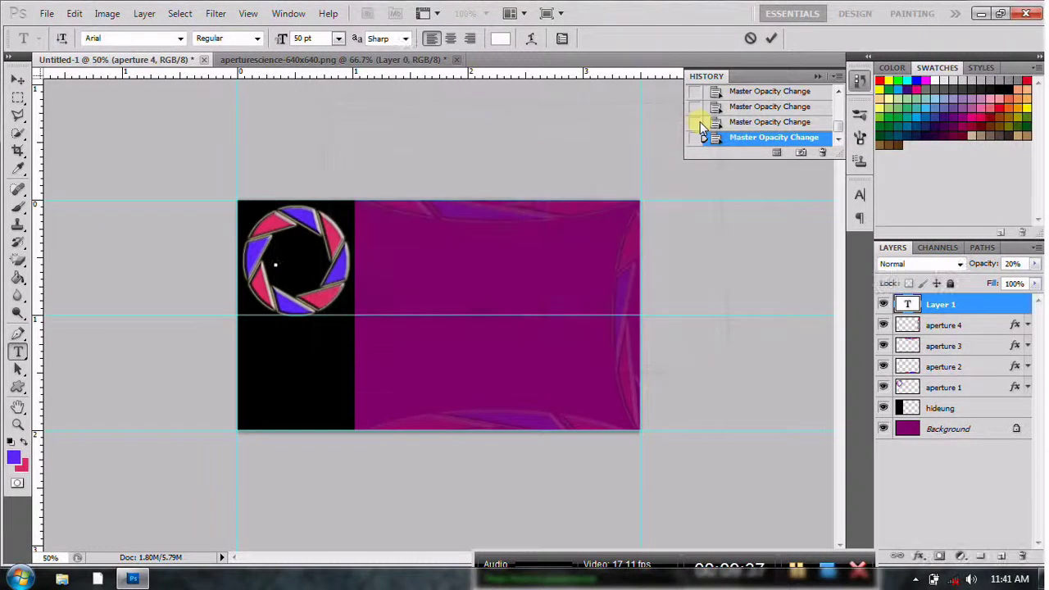
type("M")
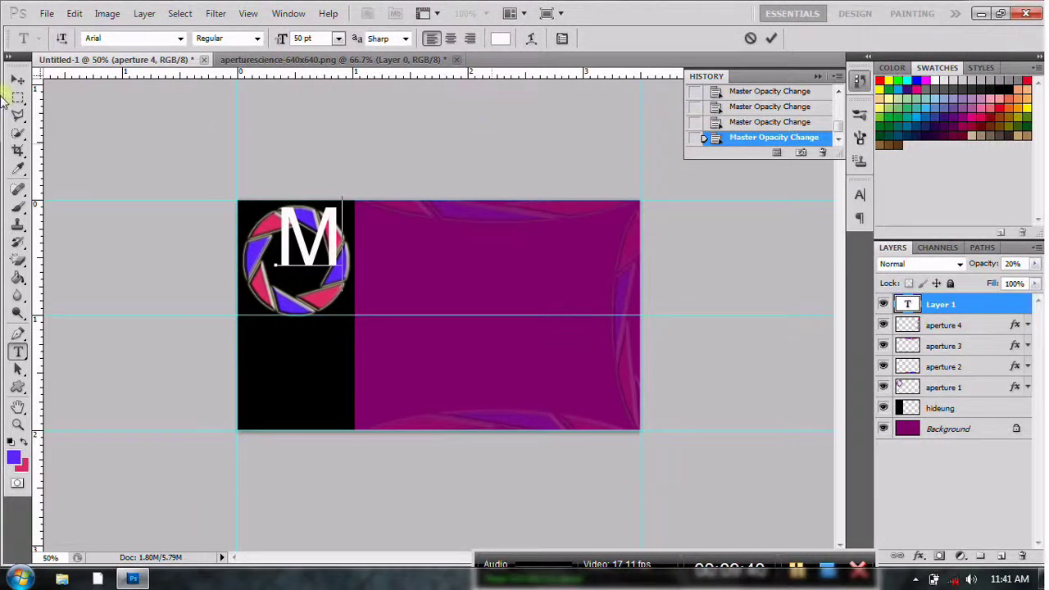
left_click(17, 79)
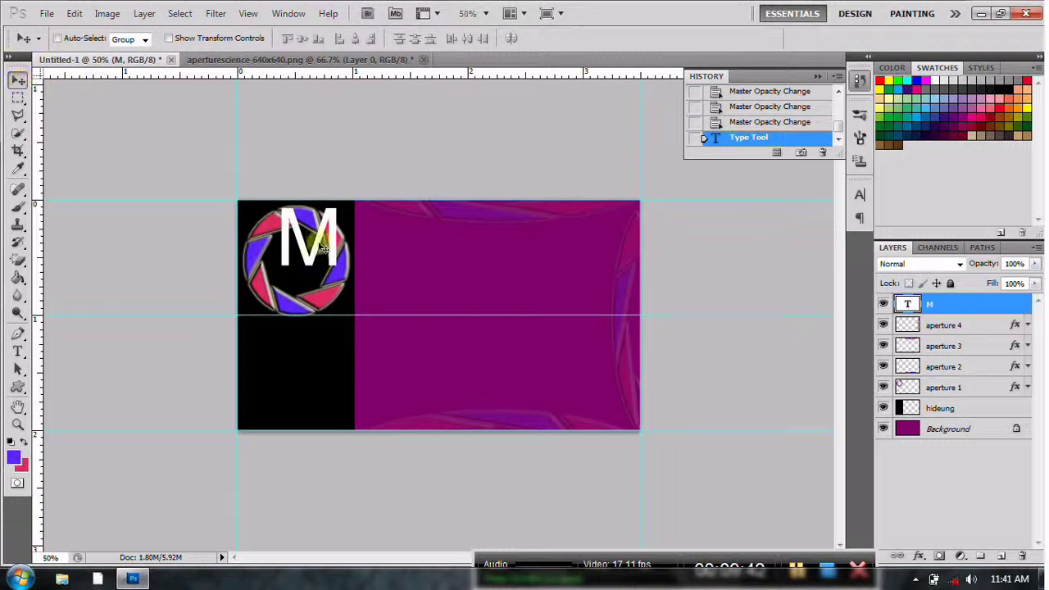
Drag the M to the logo's centre and scale it down on all sides to fit.
left_click_drag(322, 241, 305, 262)
left_click(73, 14)
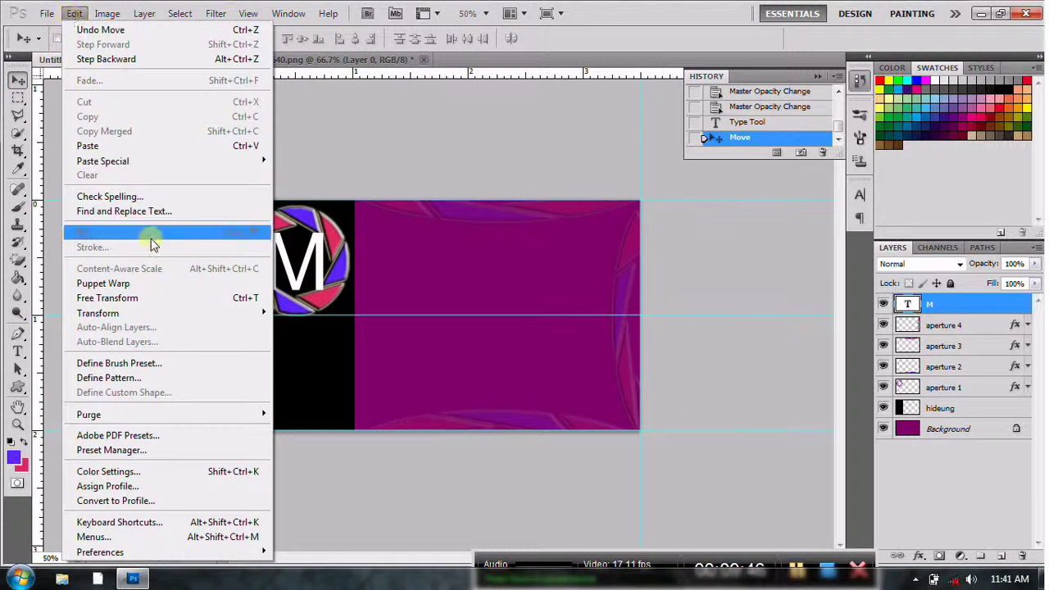
left_click(131, 298)
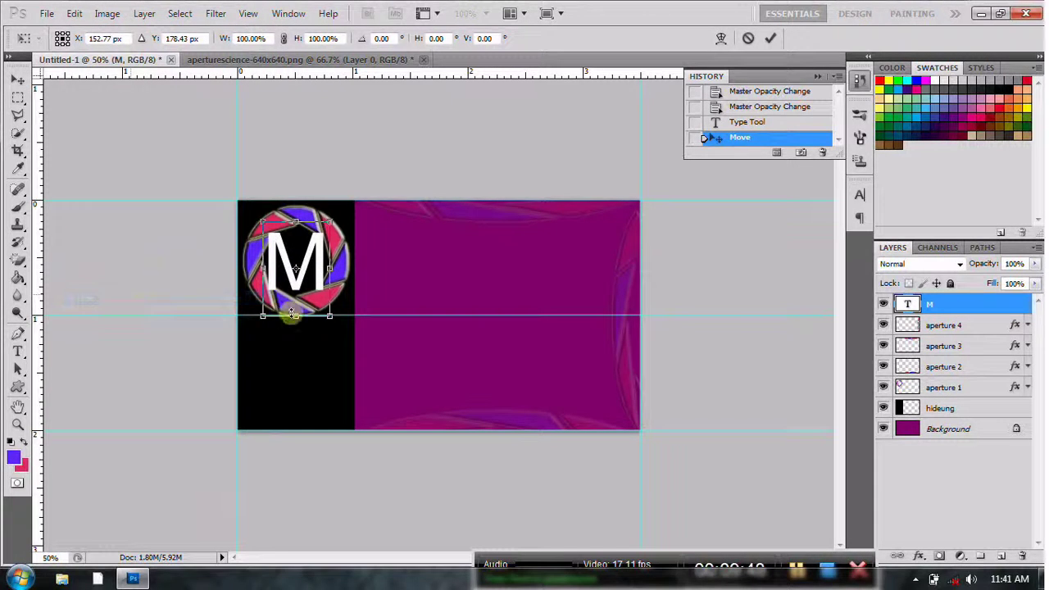
left_click_drag(295, 316, 299, 308)
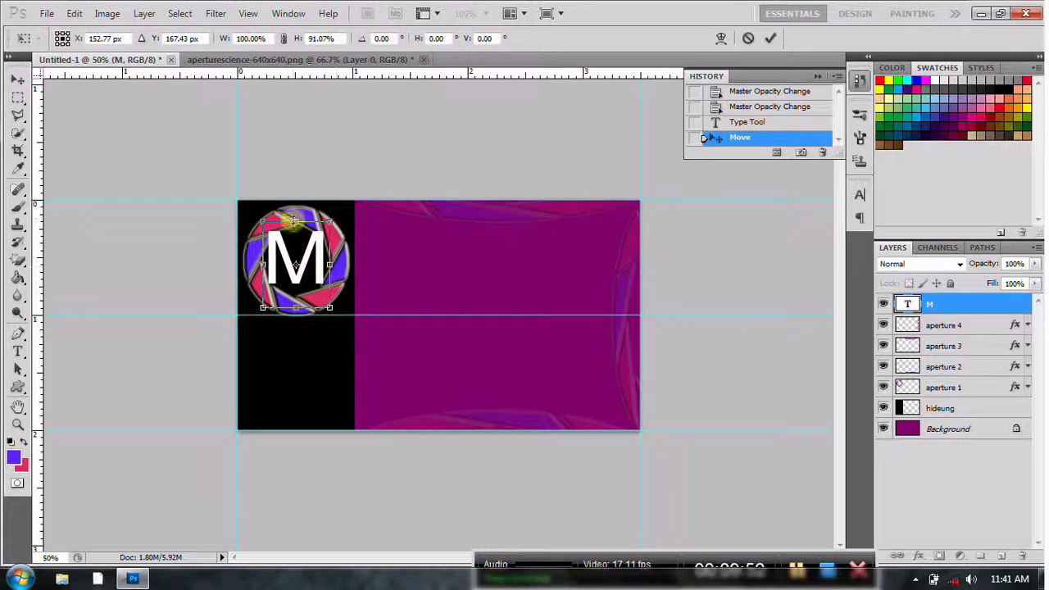
left_click_drag(294, 219, 295, 228)
left_click_drag(264, 267, 267, 267)
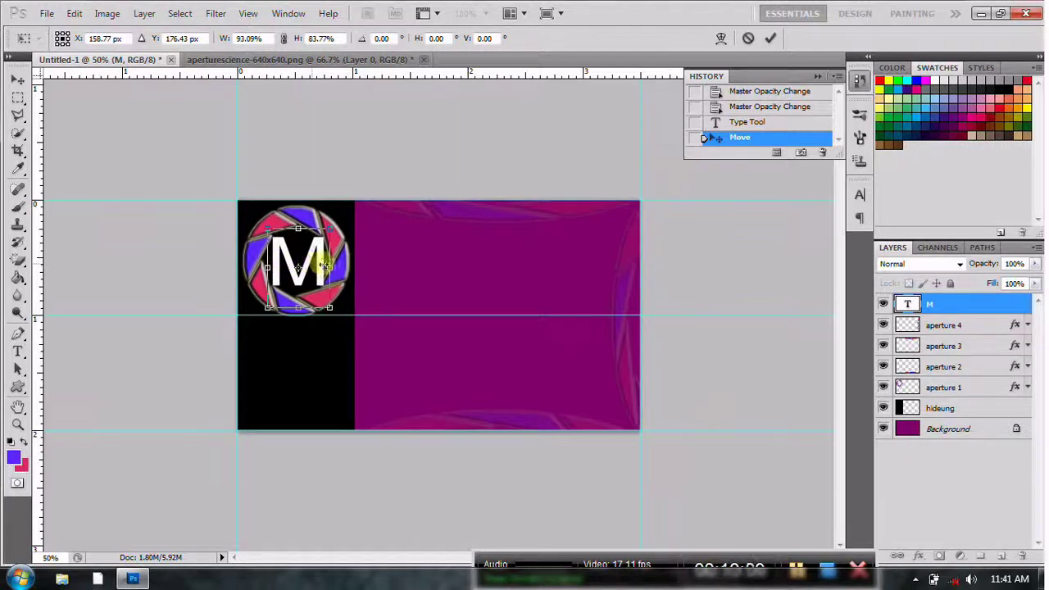
left_click_drag(327, 267, 325, 268)
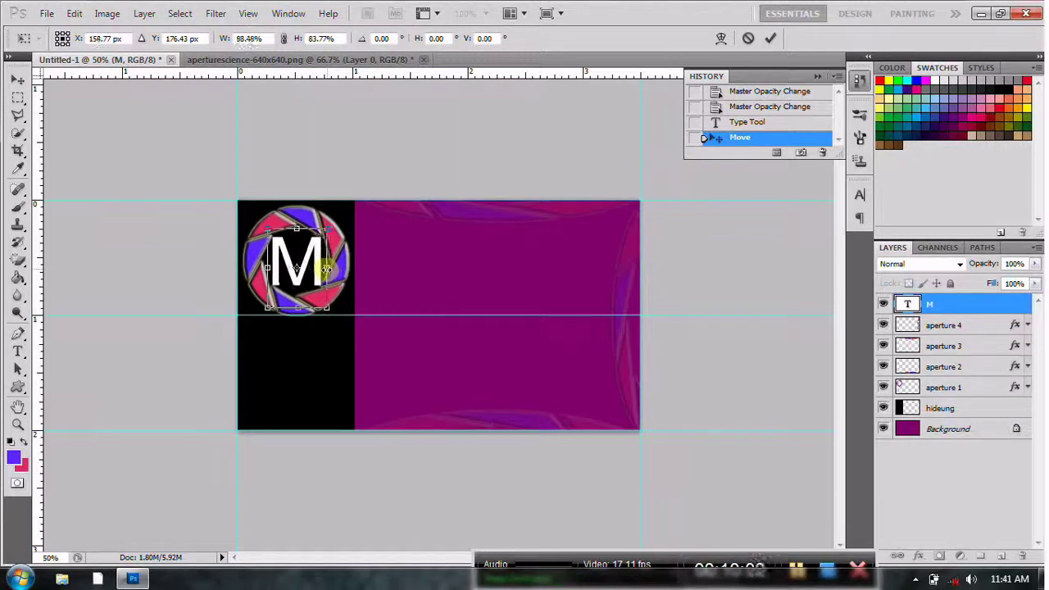
left_click(18, 80)
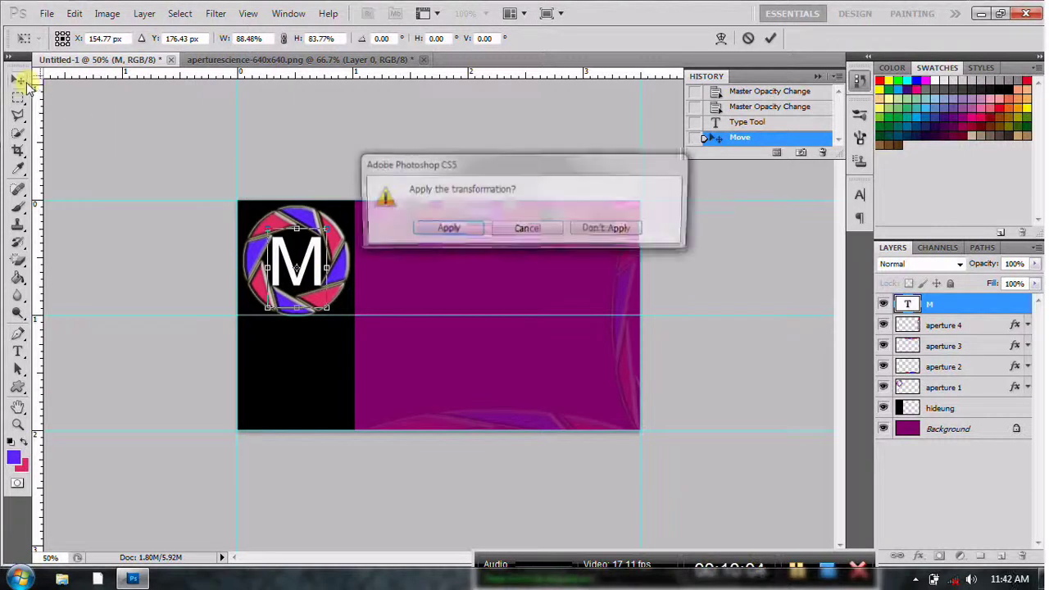
left_click(447, 230)
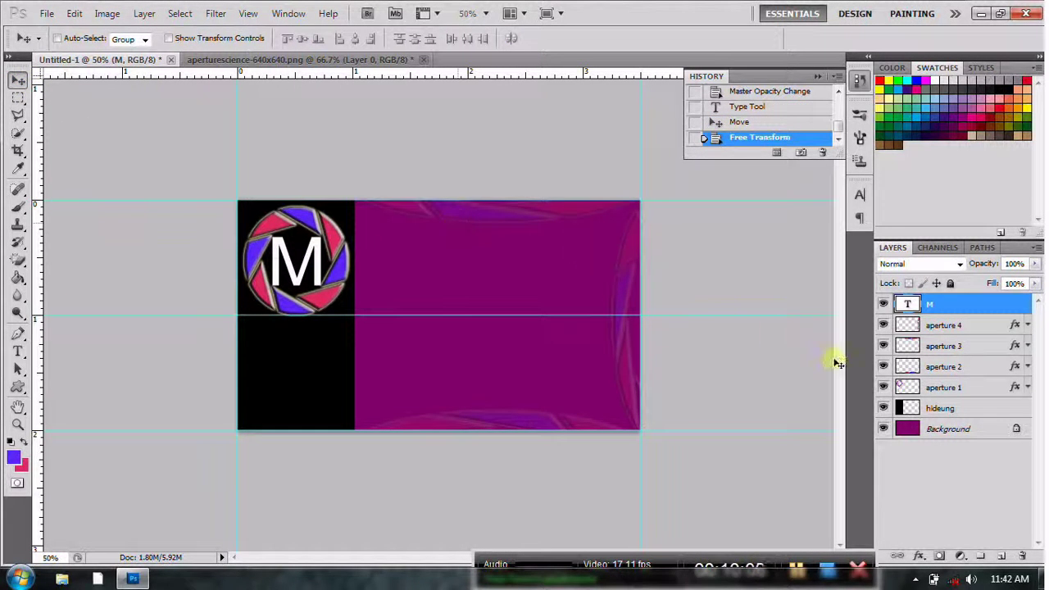
Apply default Drop Shadow, Inner Shadow and Outer Glow layer styles to the white M text.
left_click(919, 556)
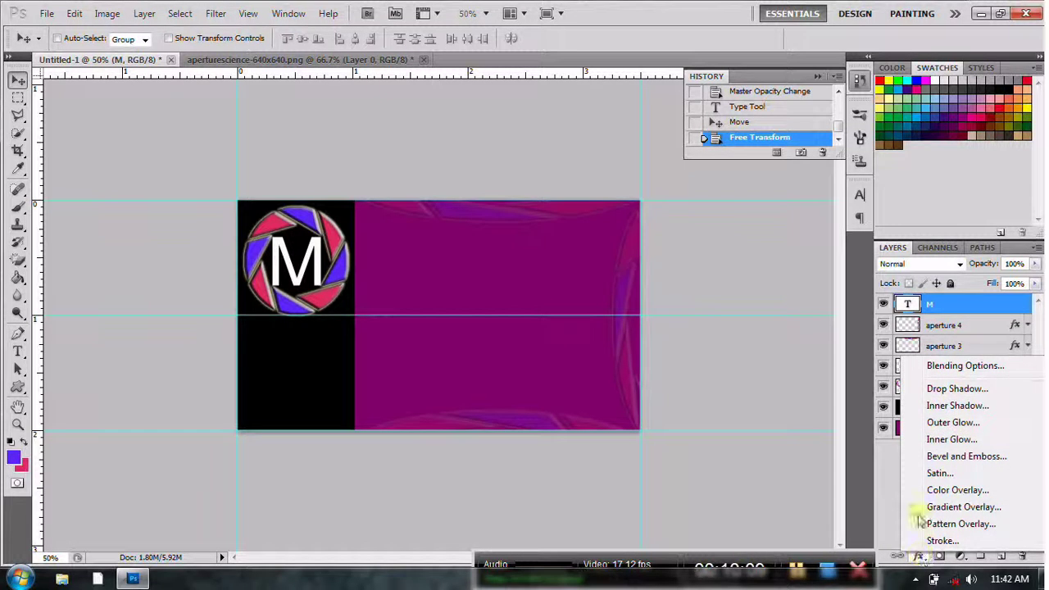
left_click(921, 391)
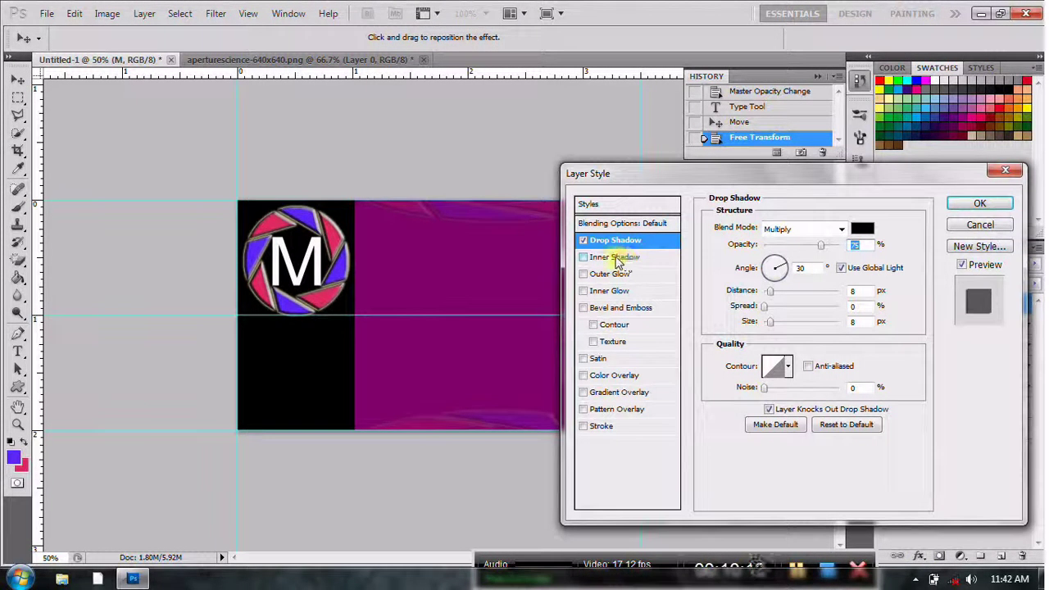
left_click(619, 258)
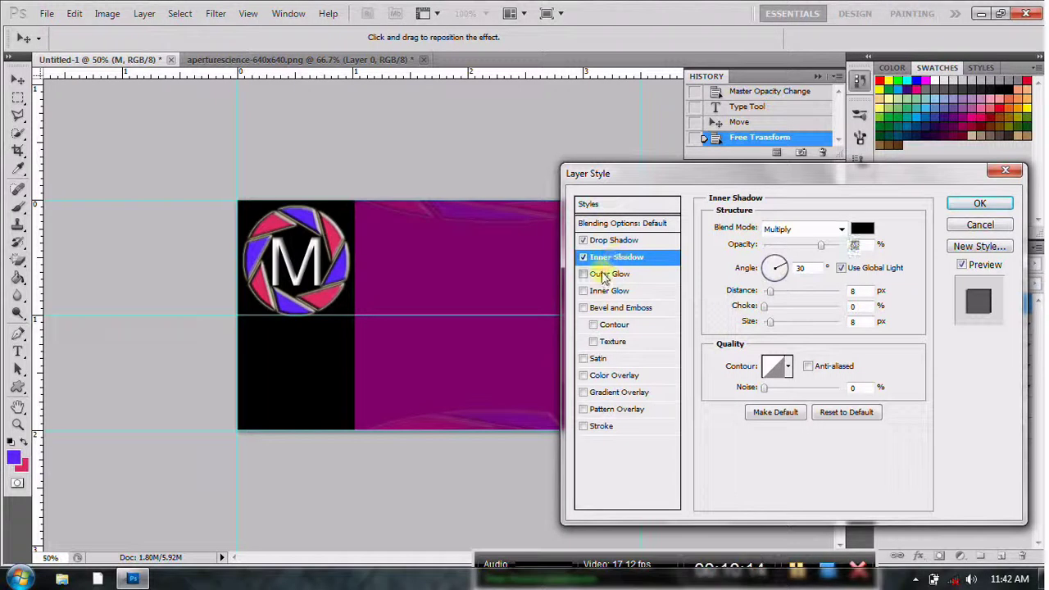
left_click(604, 275)
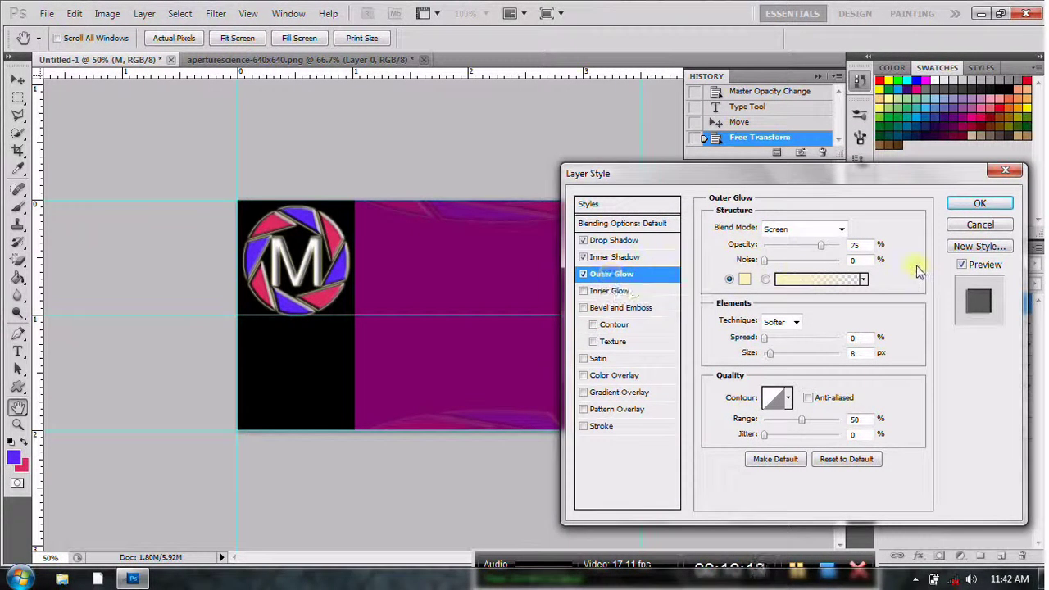
left_click(976, 204)
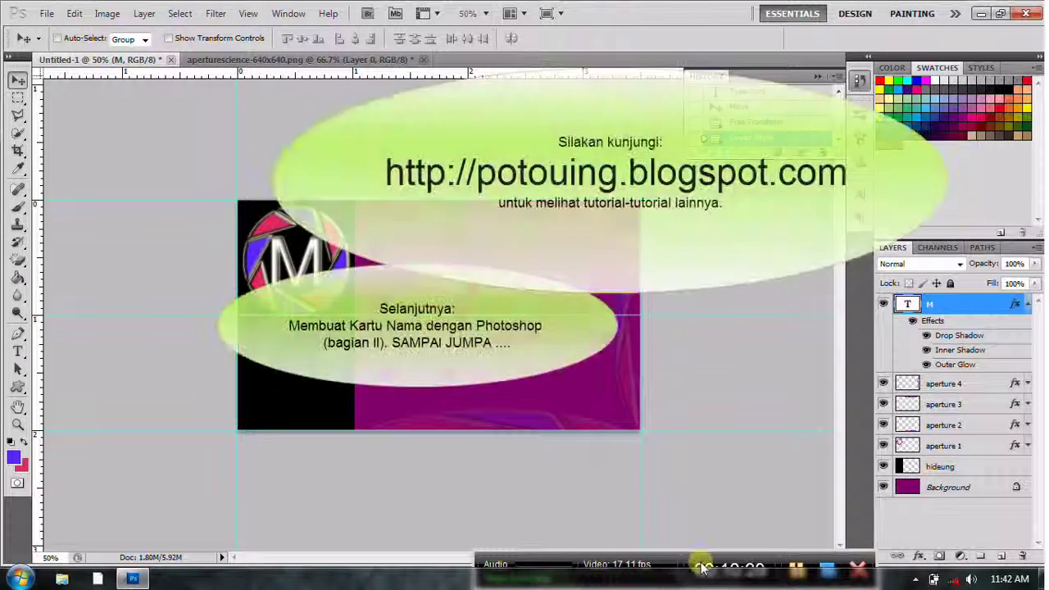